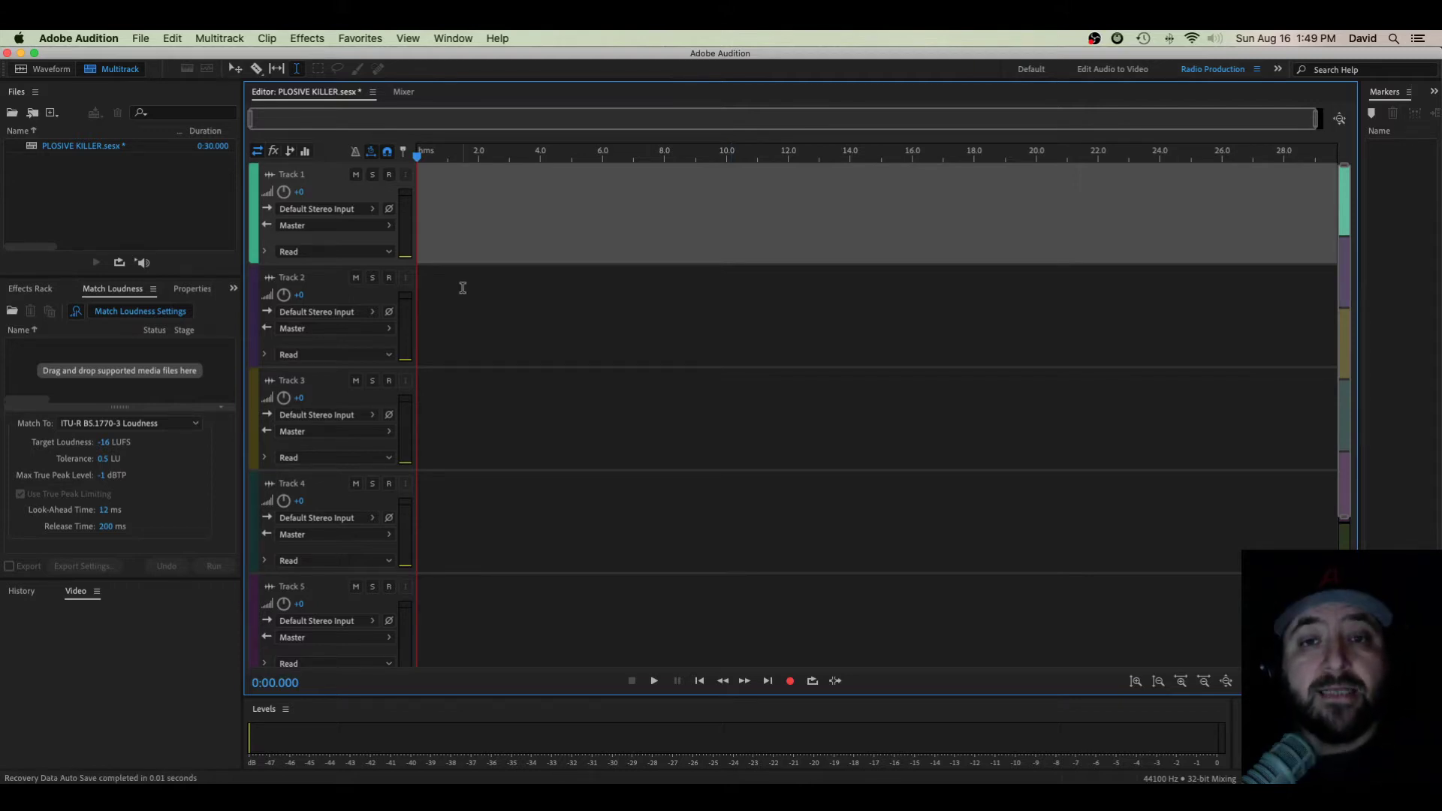
# - Arm Track 1 for recording and record a voice clip of about 7.6 seconds from the session start
pyautogui.click(389, 174)
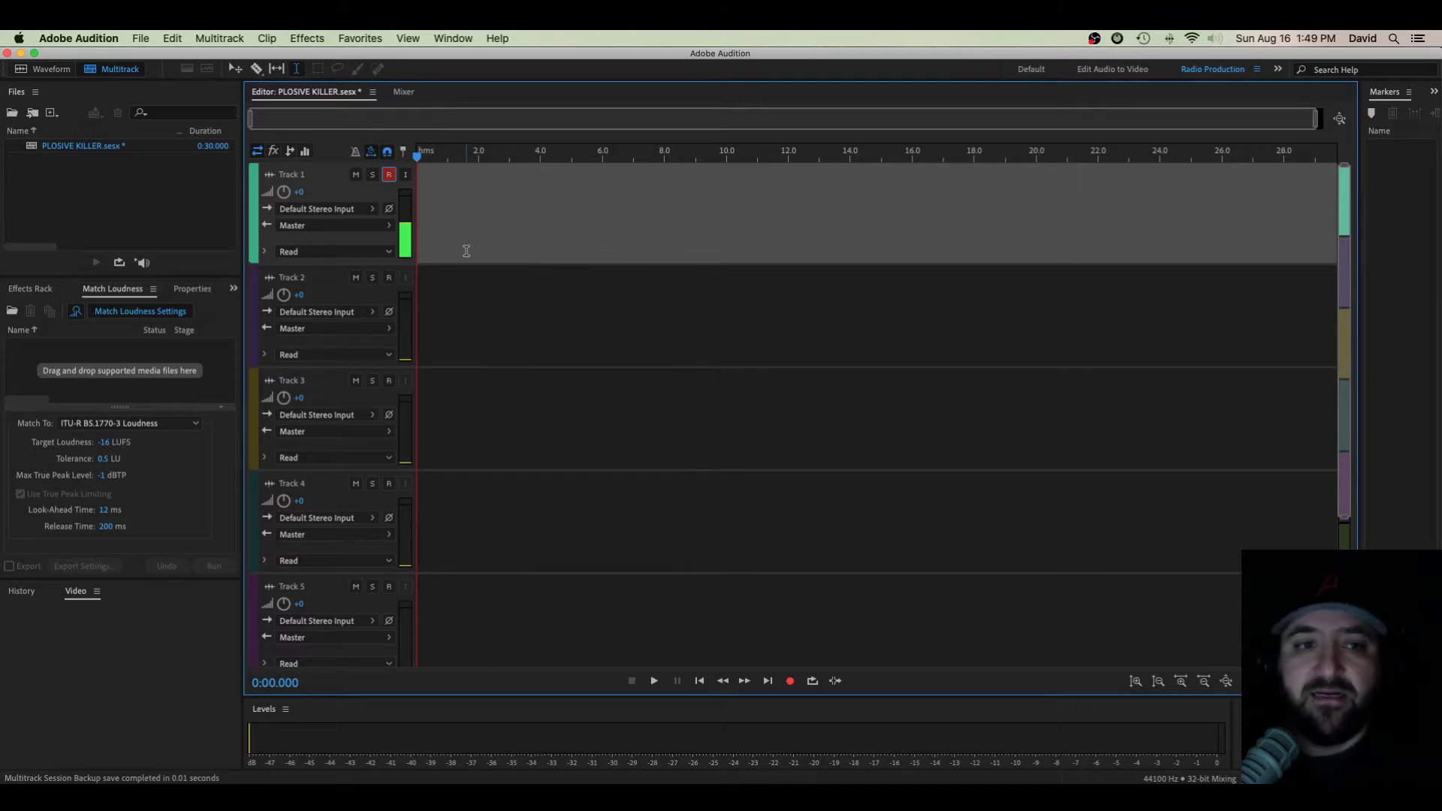
pyautogui.hotkey('shift', 'space')
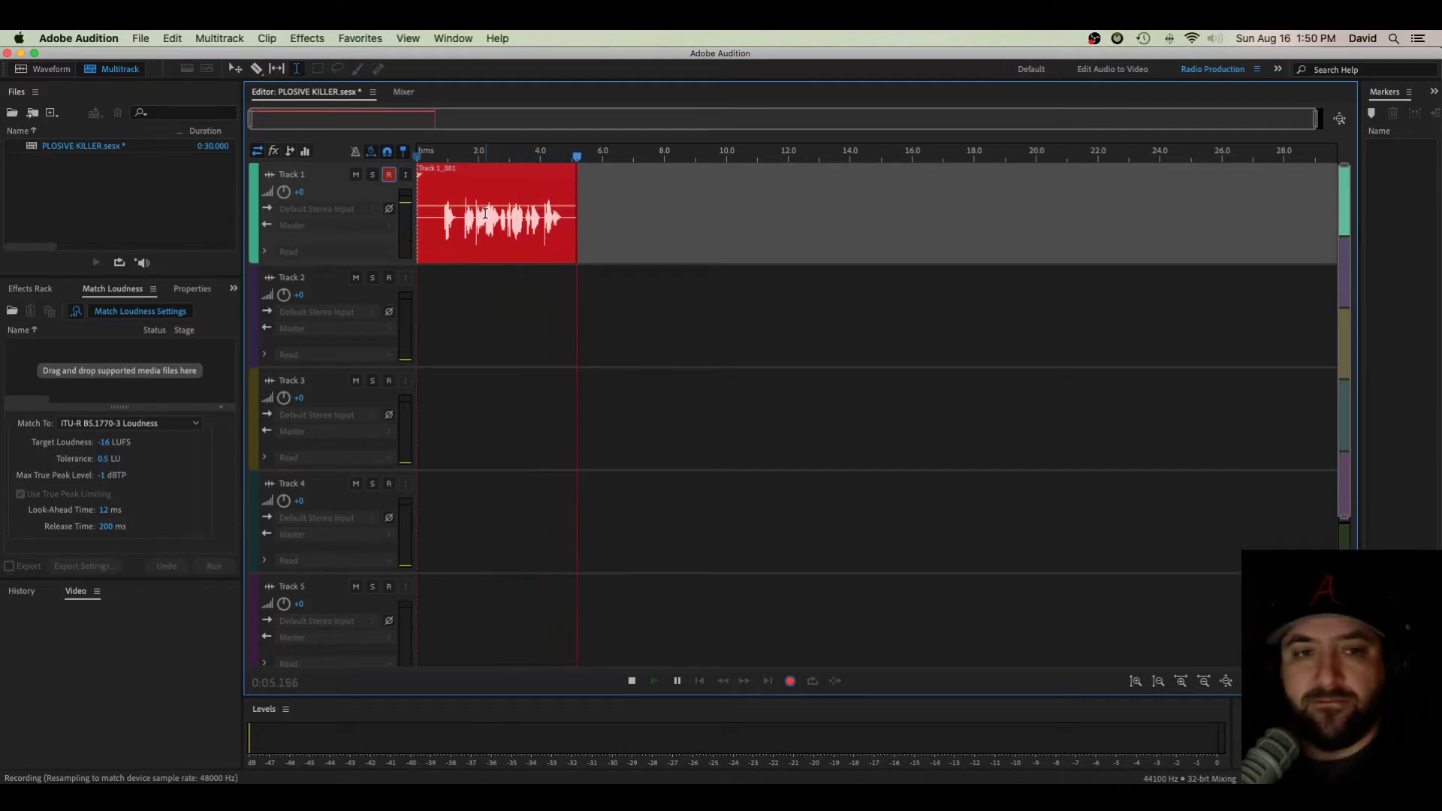
pyautogui.click(650, 285)
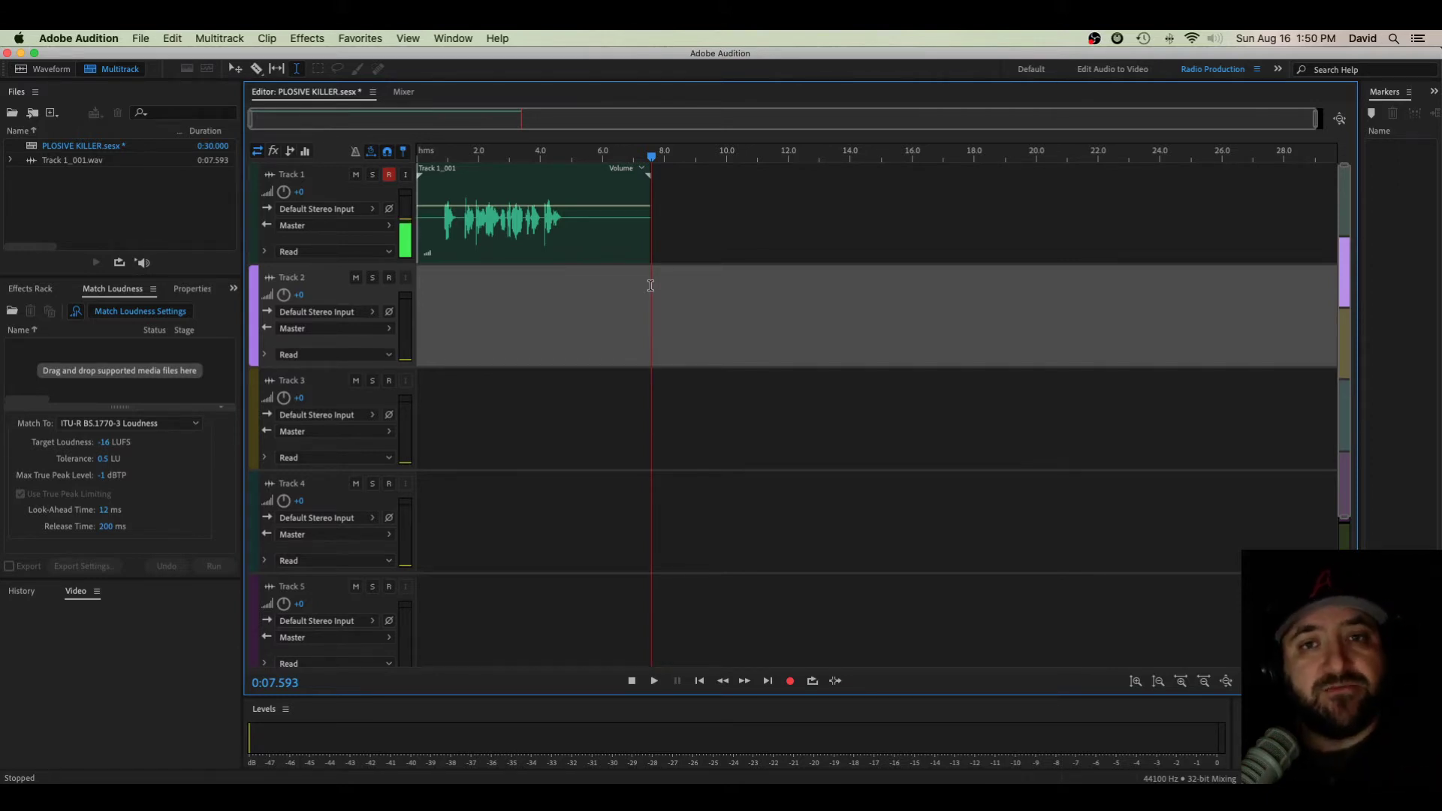
# - Open the recorded Track 1 clip in the Waveform editor and select the plosive spike from about 1.56 to 1.62 s
pyautogui.doubleClick(494, 236)
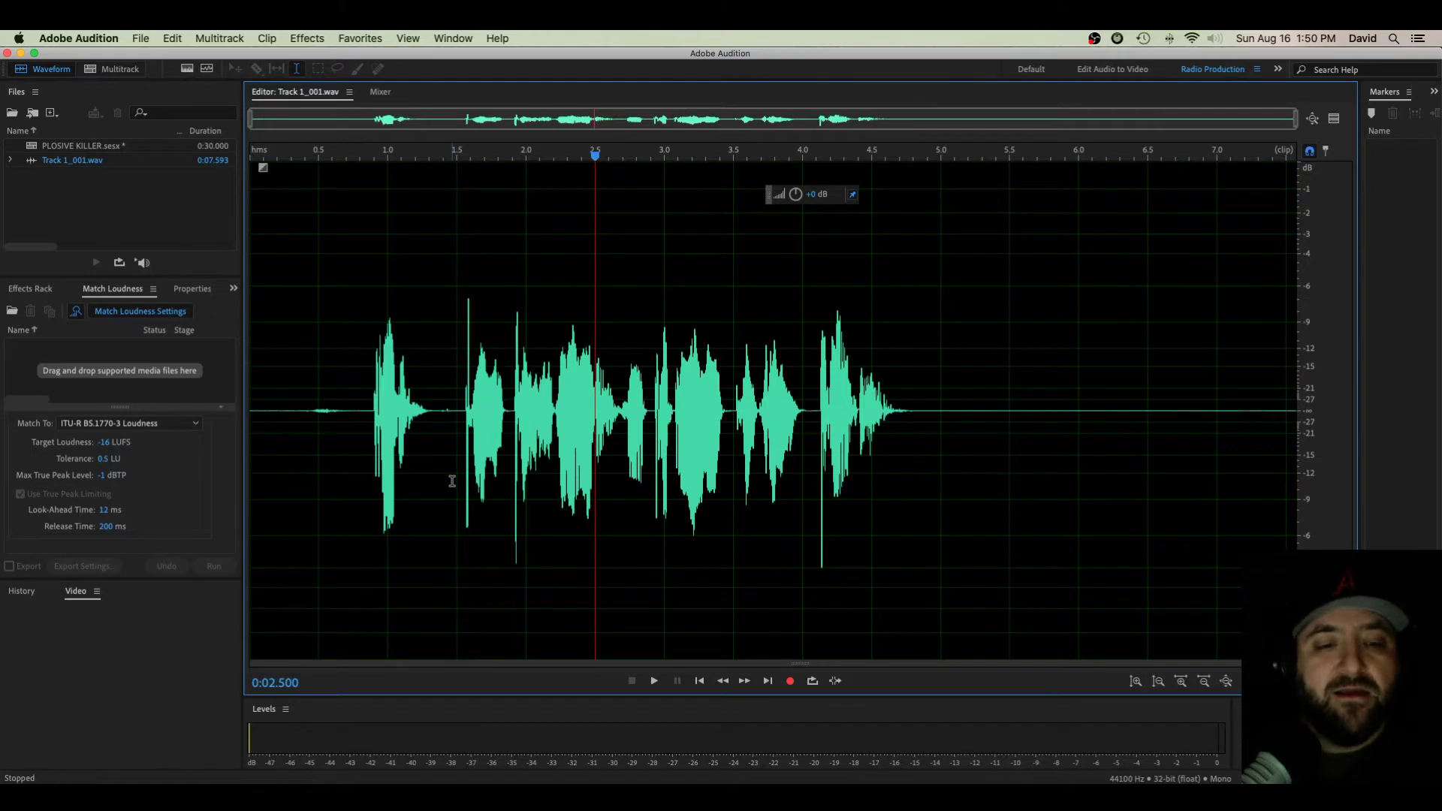
pyautogui.scroll(10, 457, 460)
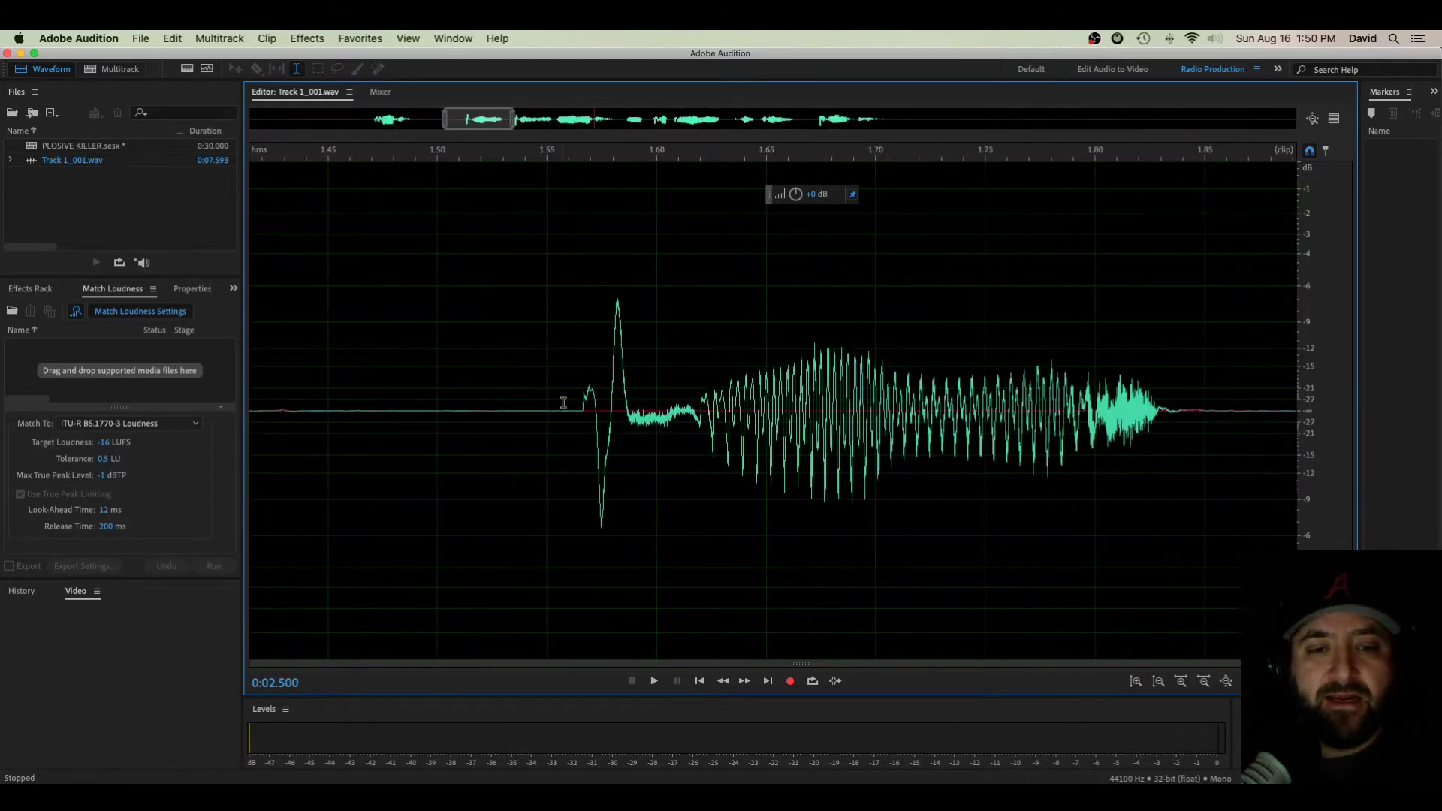
pyautogui.moveTo(565, 404); pyautogui.dragTo(699, 422)
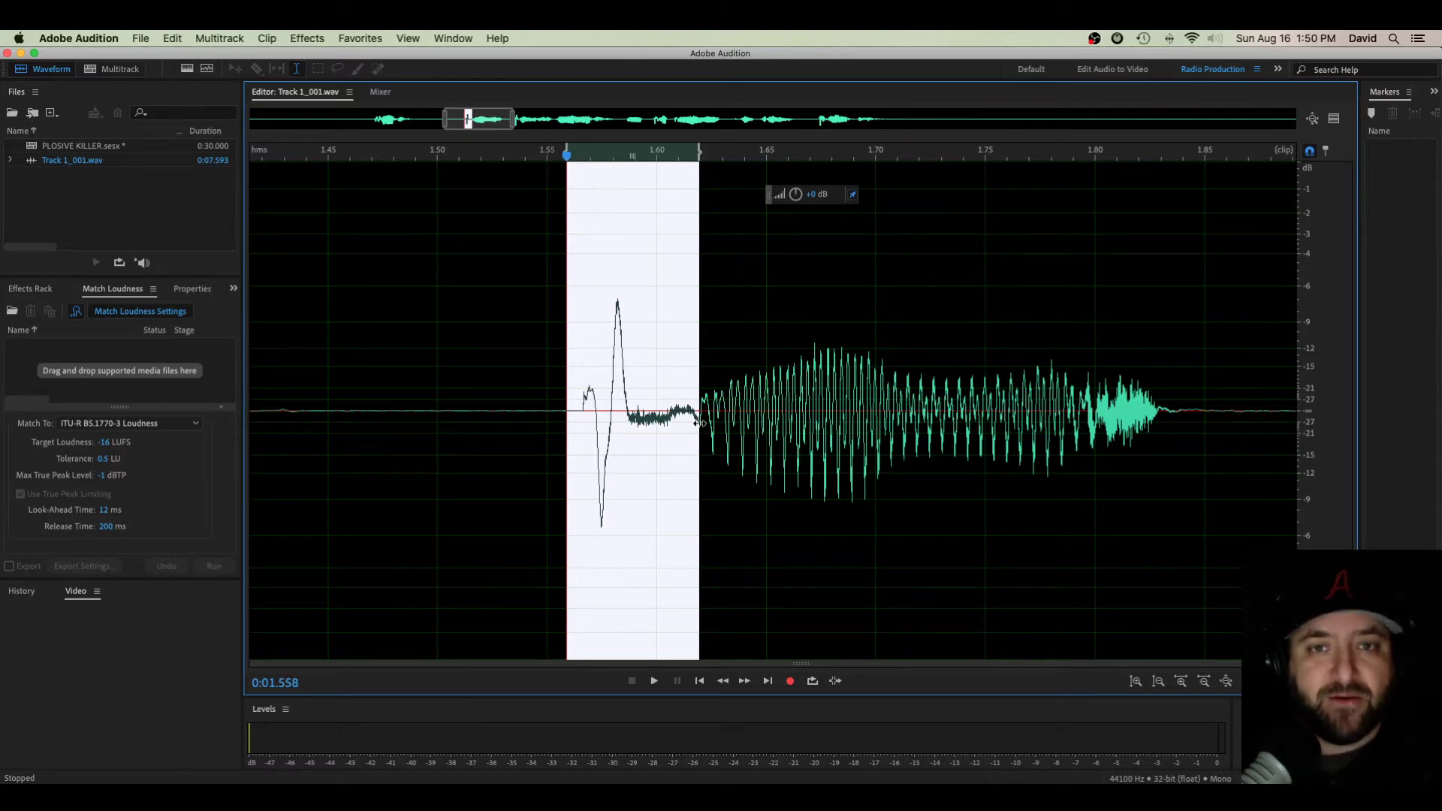
# - Select the following plosive spikes one after another along the waveform, from about 1.92 s to about 3.08 s
pyautogui.scroll(-2, 720, 408)
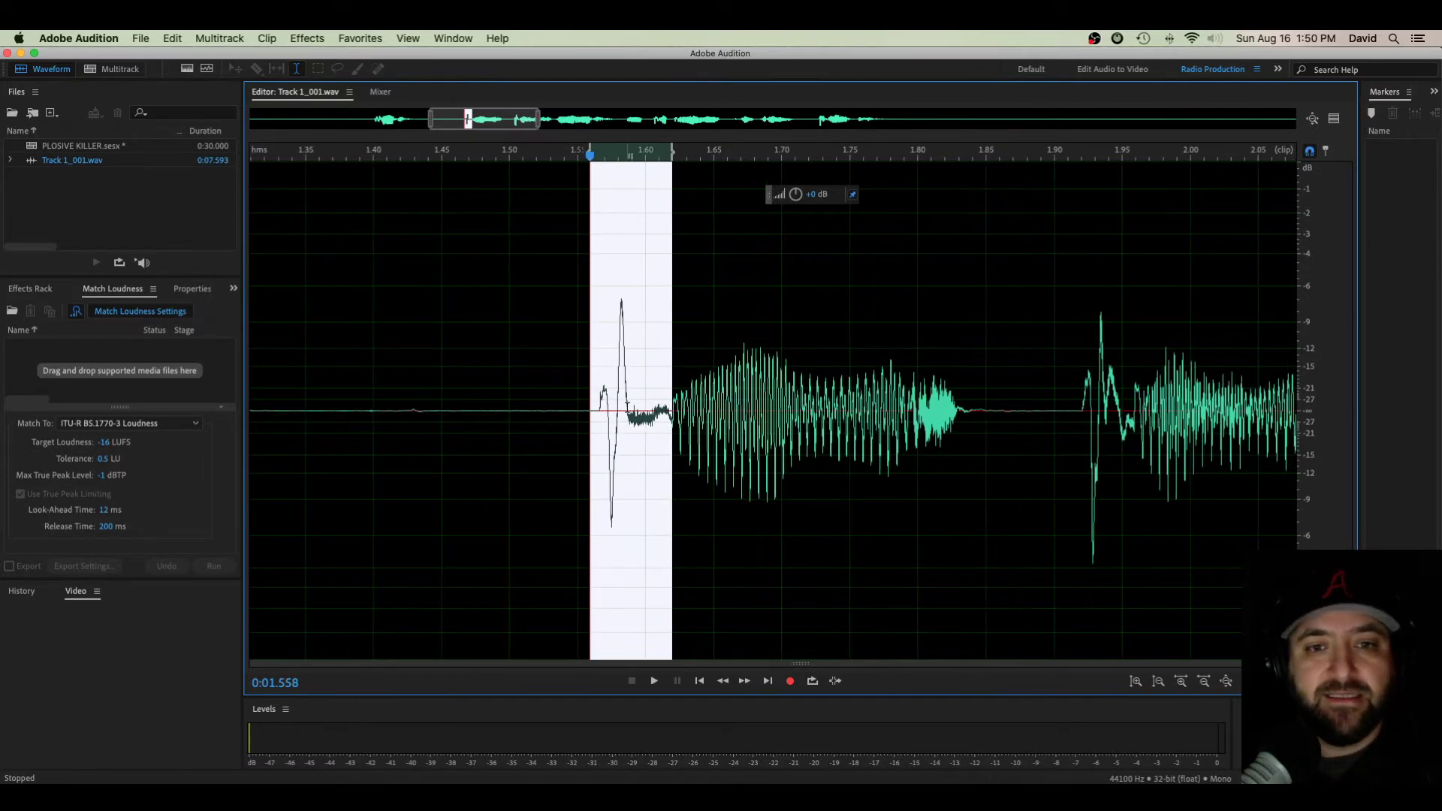
pyautogui.hscroll(5, 810, 394)
pyautogui.hscroll(-3, 810, 394)
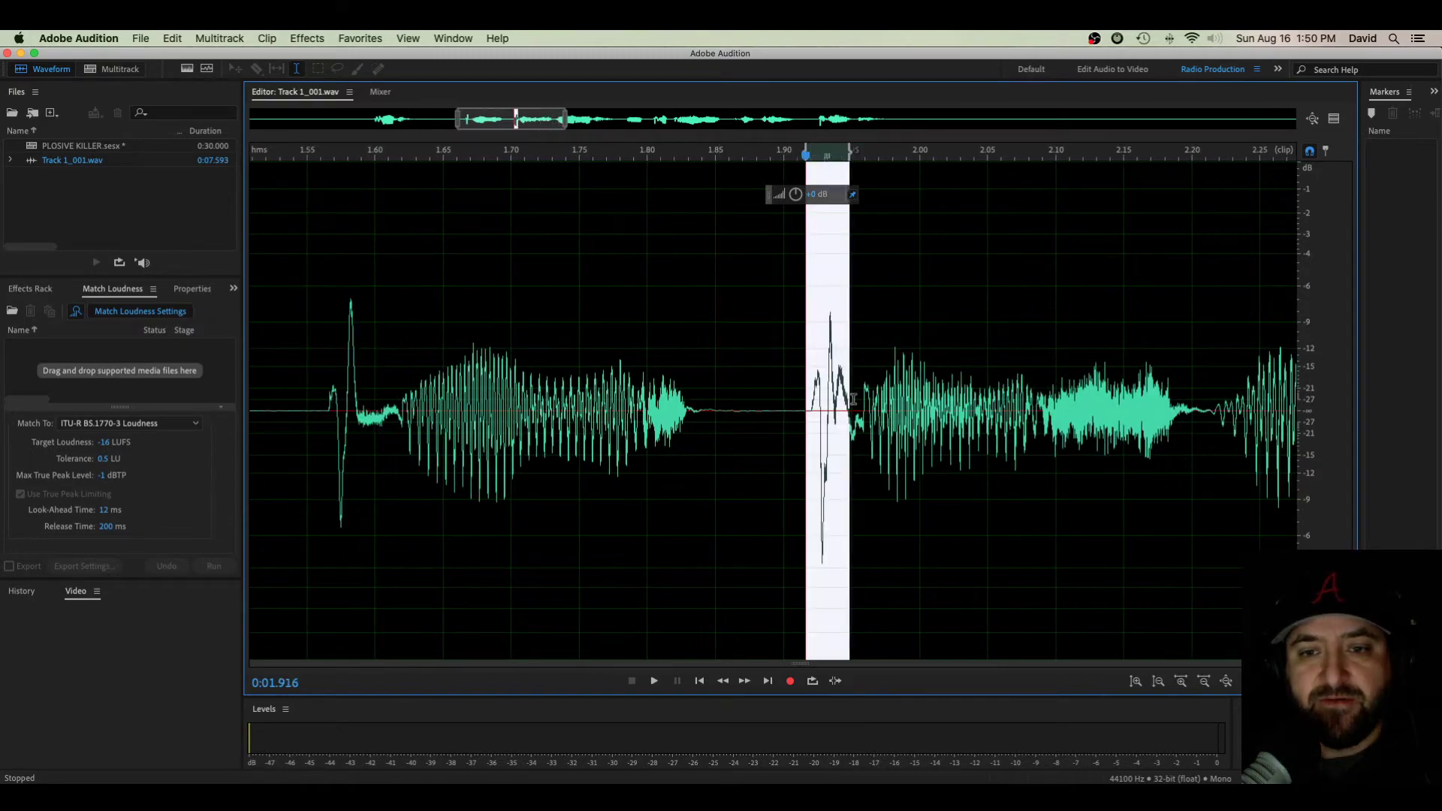
pyautogui.hscroll(7, 870, 410)
pyautogui.scroll(-2, 787, 404)
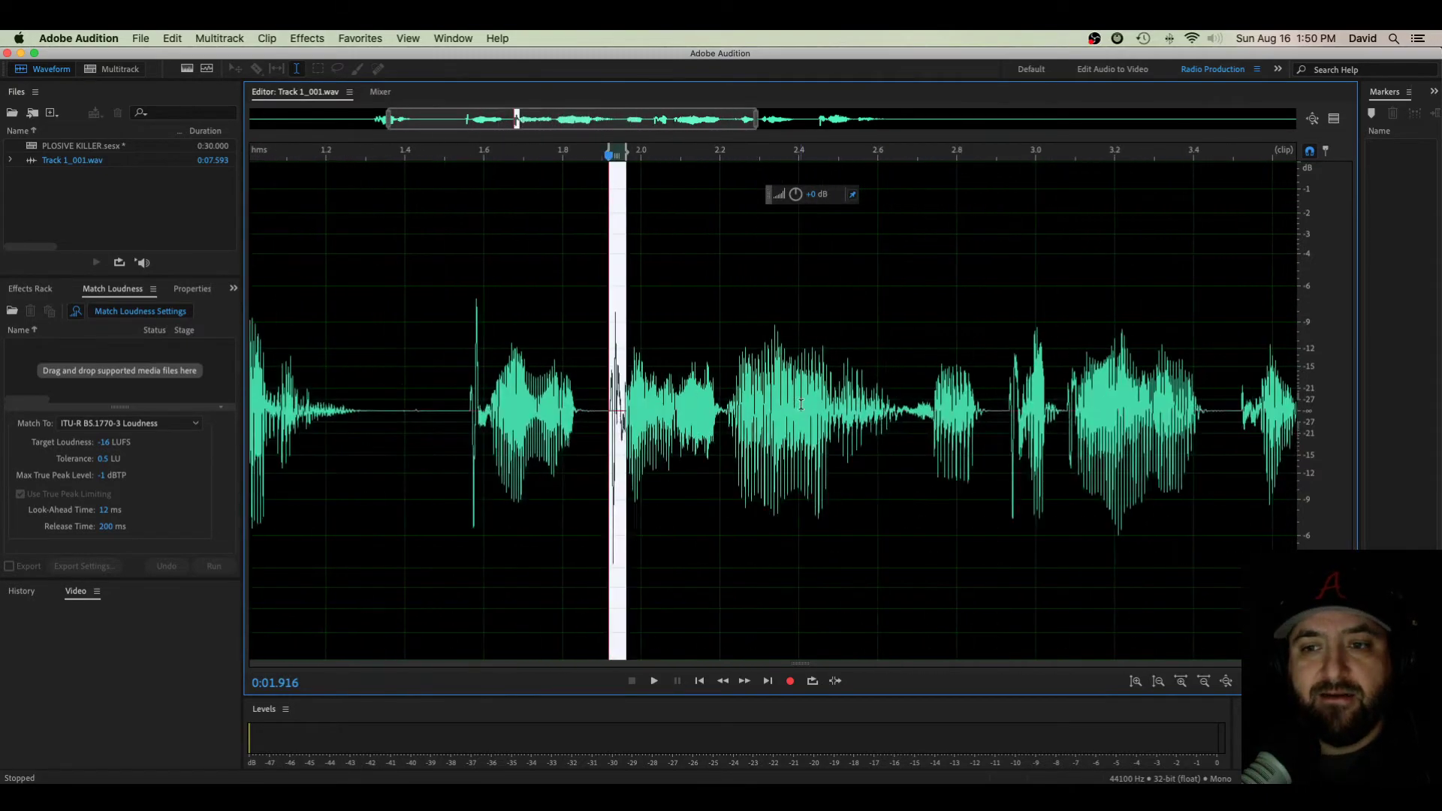
pyautogui.hscroll(8, 787, 404)
pyautogui.scroll(3, 744, 403)
pyautogui.moveTo(706, 404); pyautogui.dragTo(805, 403)
pyautogui.moveTo(1029, 418); pyautogui.dragTo(1112, 418)
# - Highlight the large plosive spike near 4.14 s, then deselect it and show the full recording
pyautogui.scroll(-2, 1041, 421)
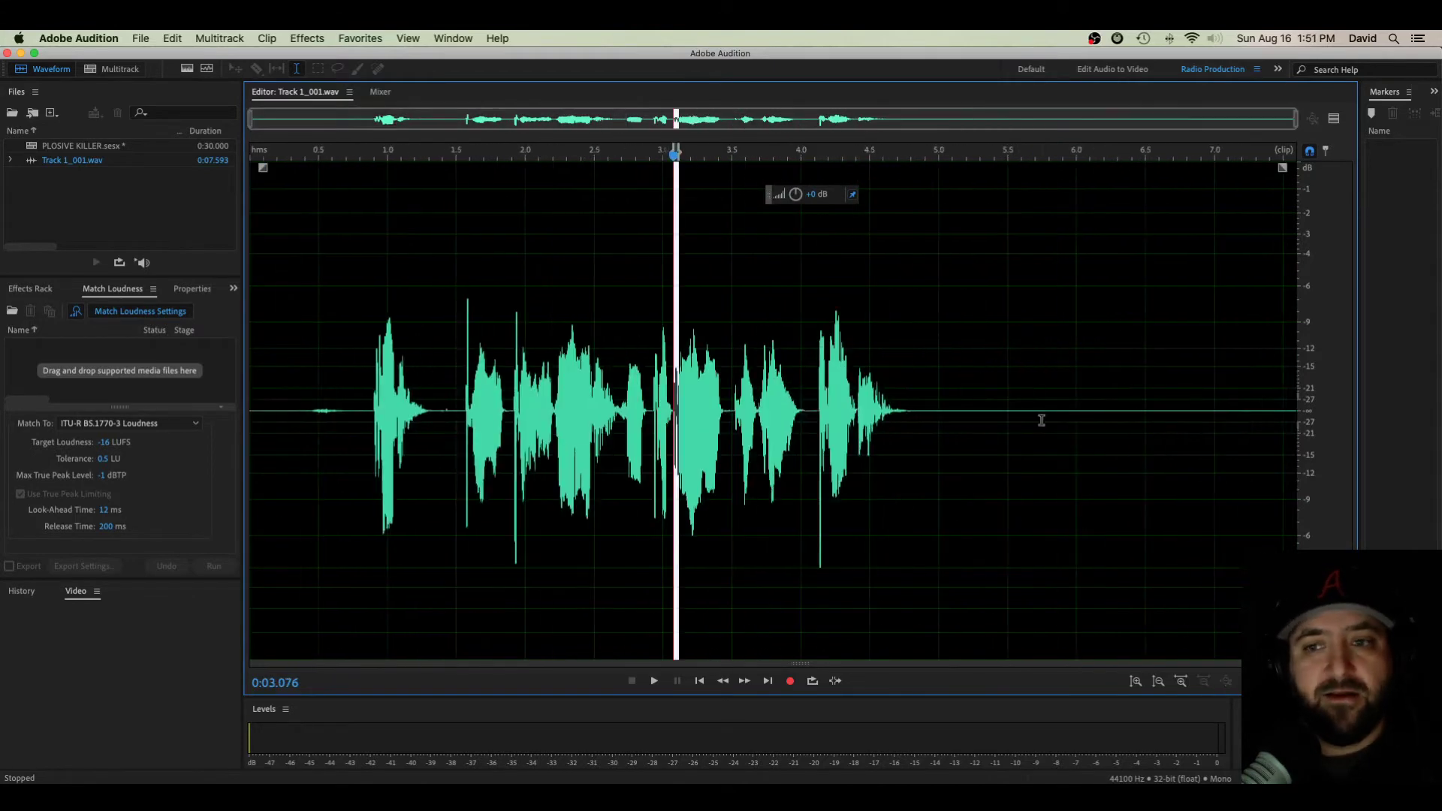
pyautogui.hscroll(5, 871, 424)
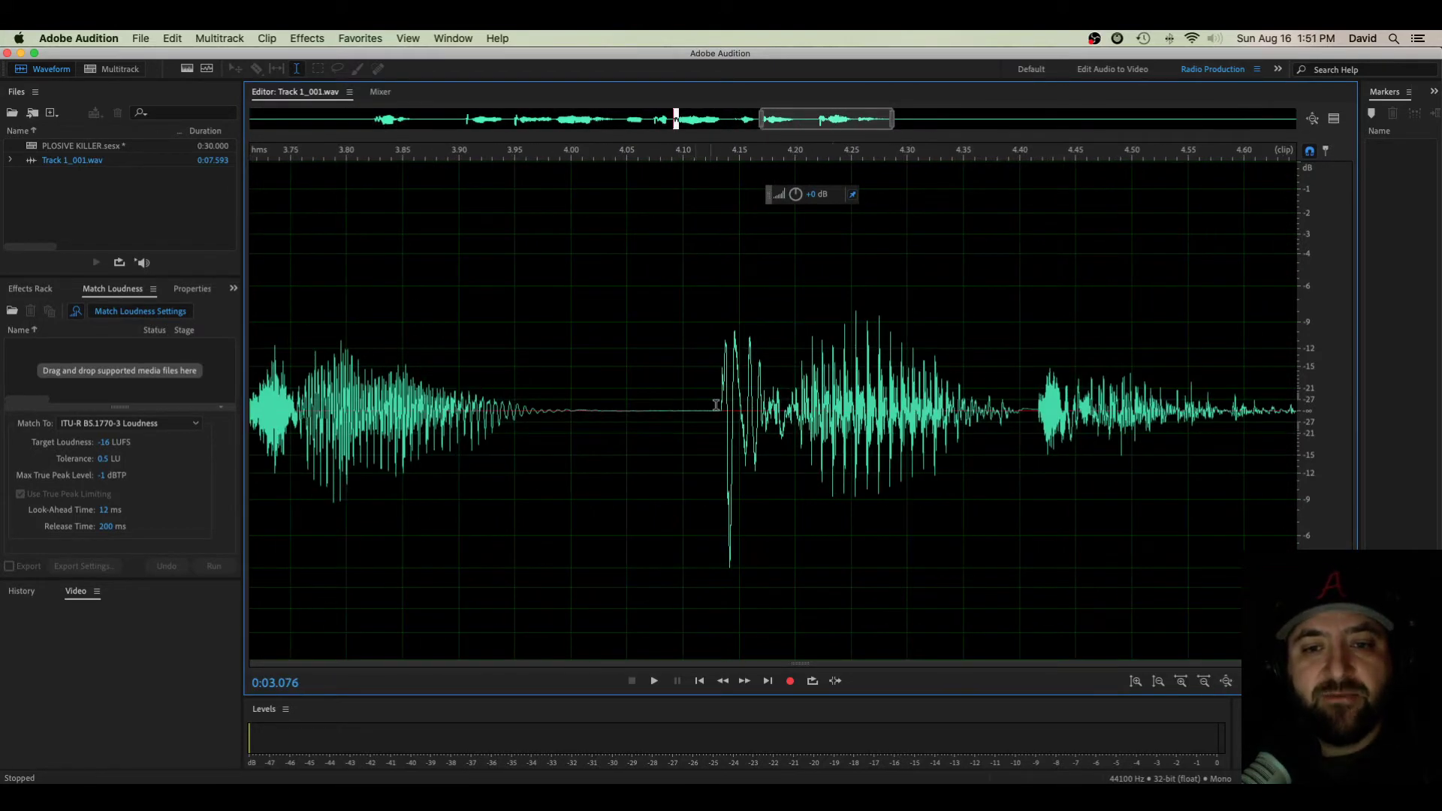
pyautogui.moveTo(714, 405); pyautogui.dragTo(789, 409)
pyautogui.click(851, 420)
pyautogui.scroll(-3, 849, 435)
pyautogui.scroll(-2, 848, 436)
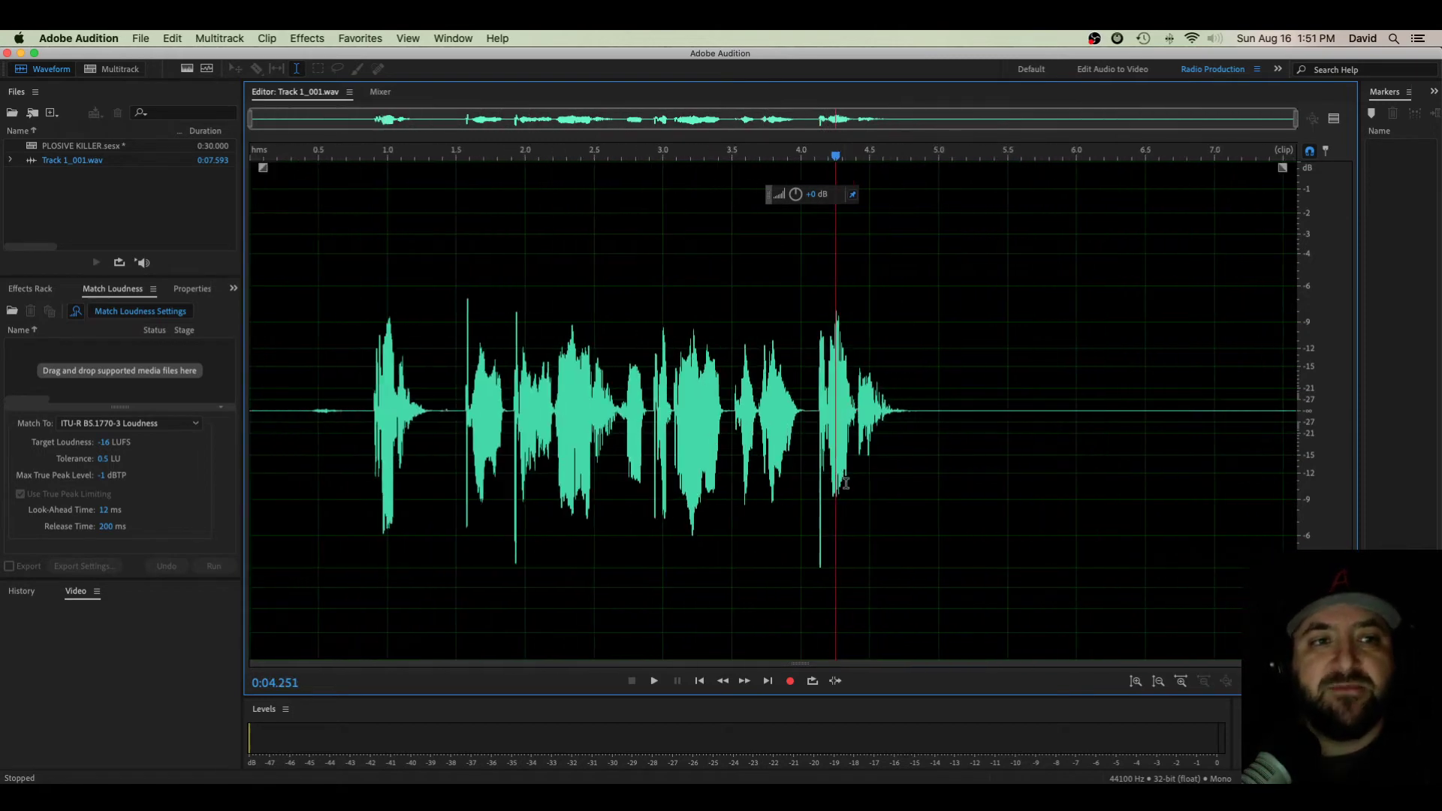
# - Show the spectral frequency display beneath the waveform and enlarge it to about half the editor height
pyautogui.click(188, 69)
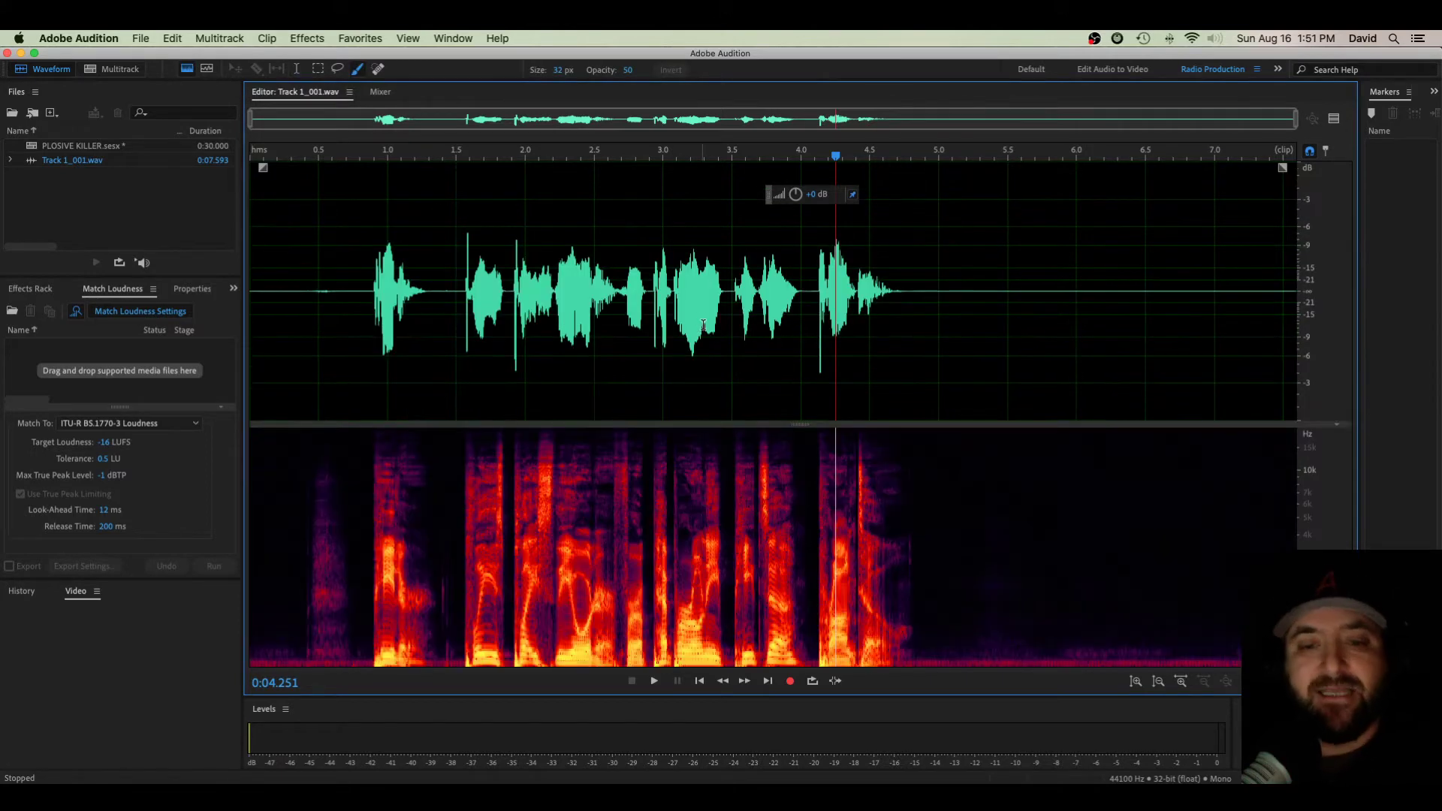
pyautogui.hotkey('shift', 'd')
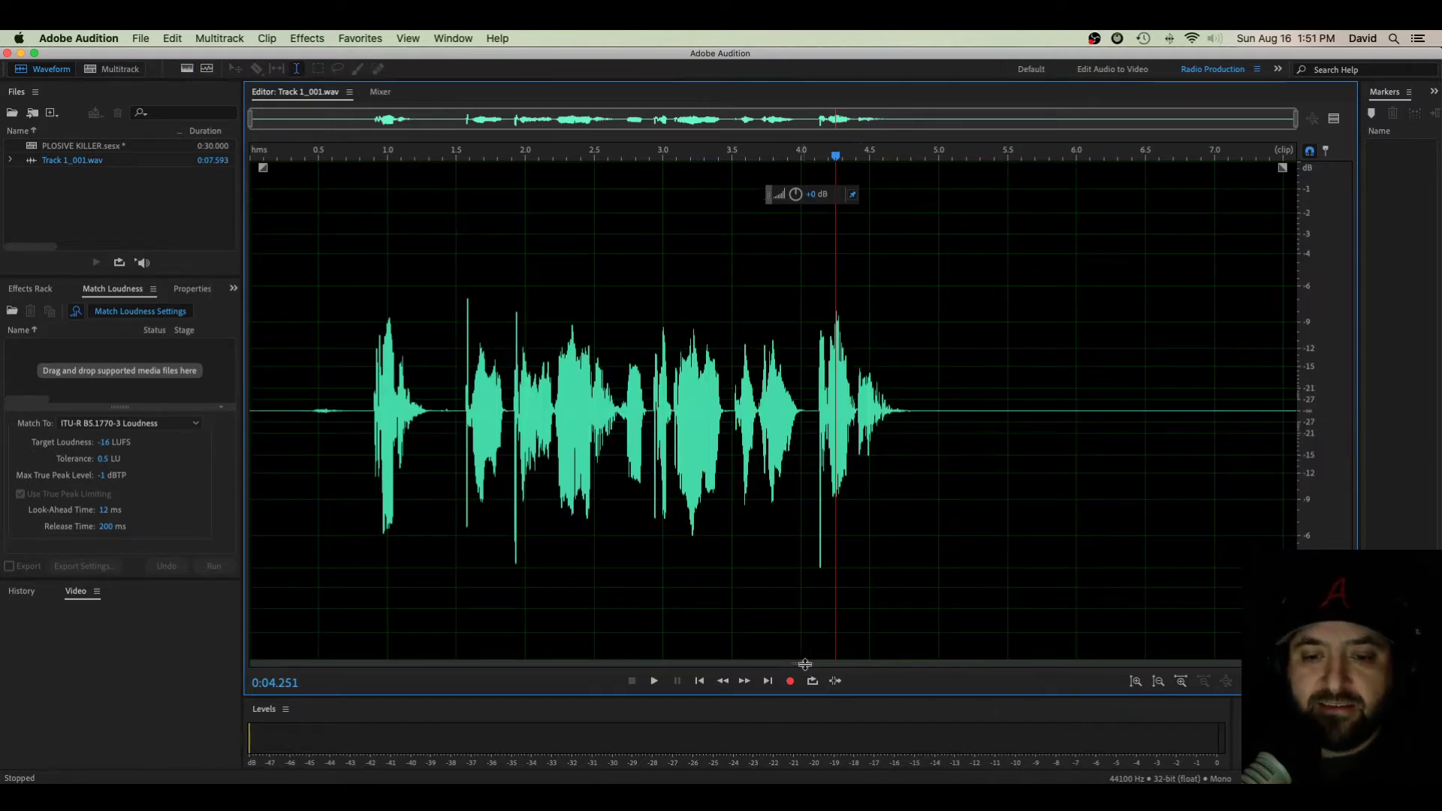
pyautogui.moveTo(803, 664); pyautogui.dragTo(801, 393)
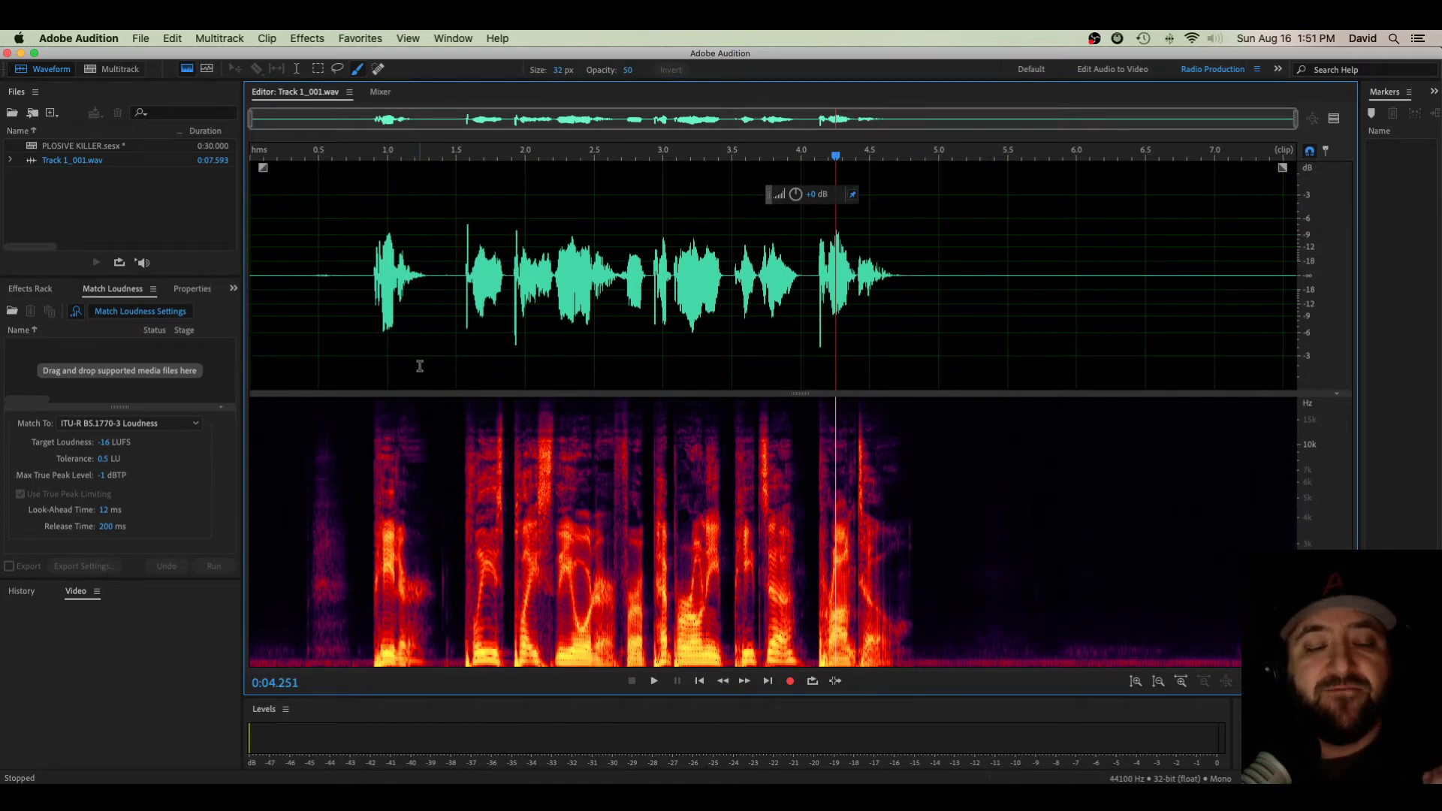
# - Select the silent gap after the first word, starting at about 1.35 s, to compare waveform and spectrum, then deselect it
pyautogui.scroll(2, 420, 366)
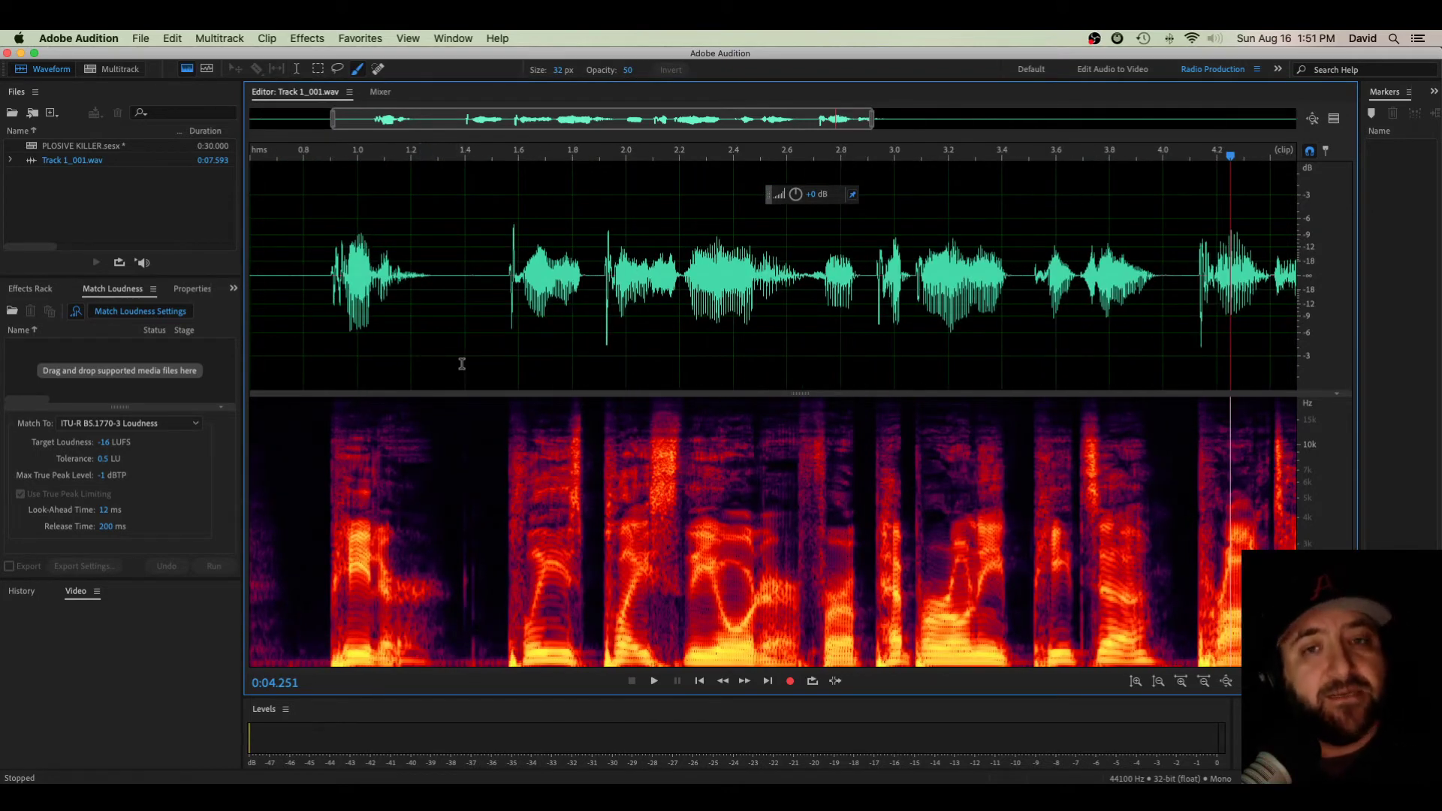
pyautogui.moveTo(452, 361); pyautogui.dragTo(483, 366)
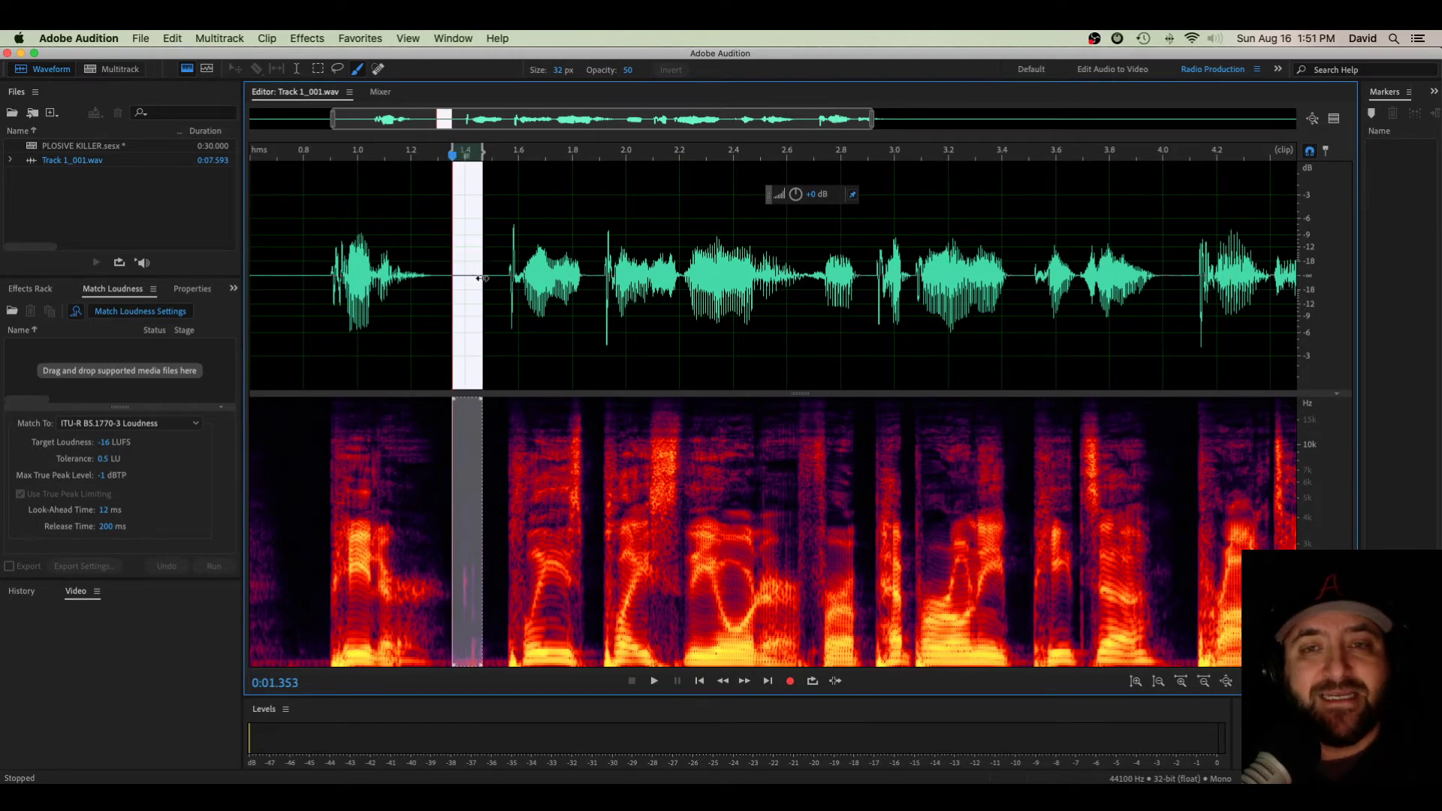
pyautogui.click(503, 338)
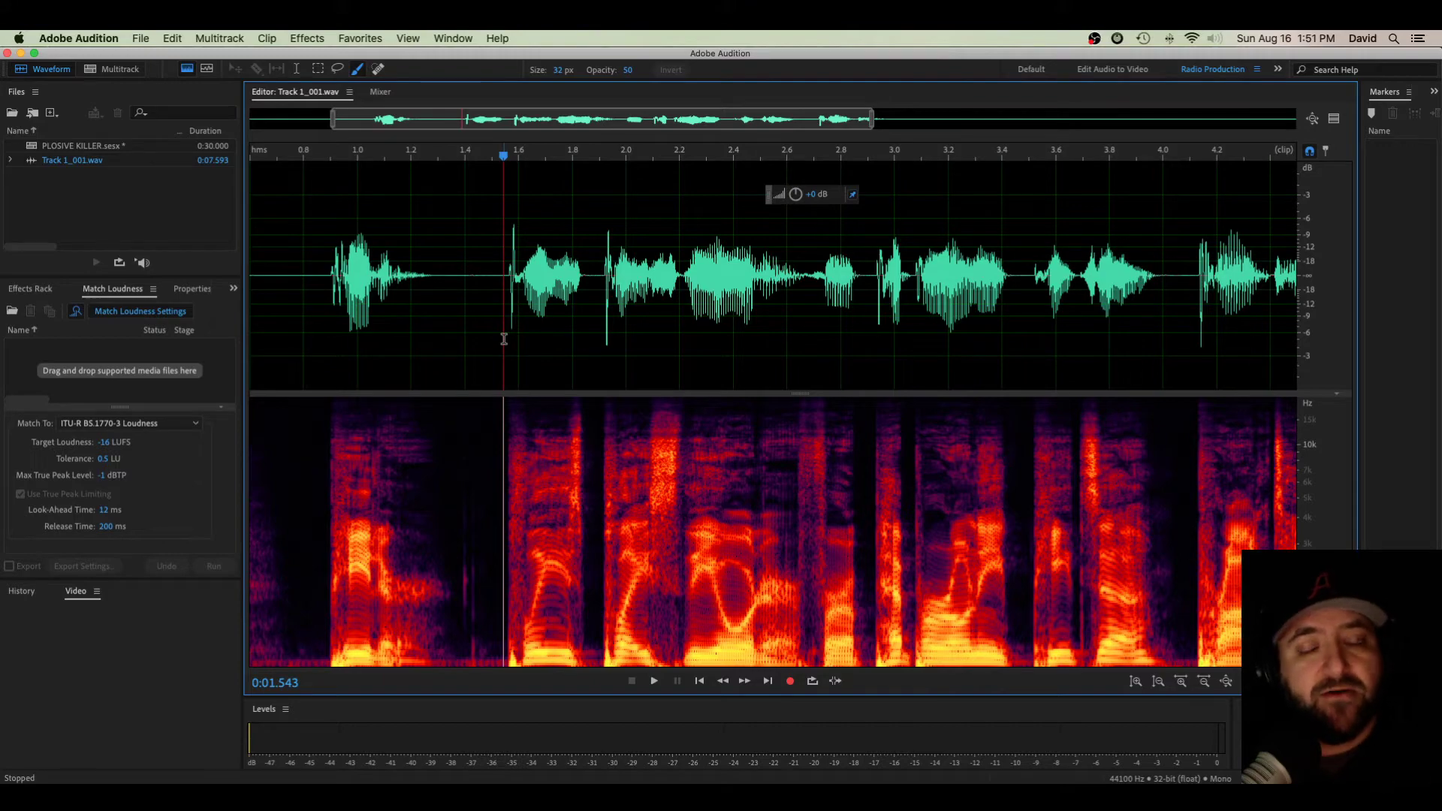
# - Examine the plosive at about 1.56 to 1.62 s in both displays, including its low-frequency burst in the spectrum
pyautogui.scroll(3, 503, 337)
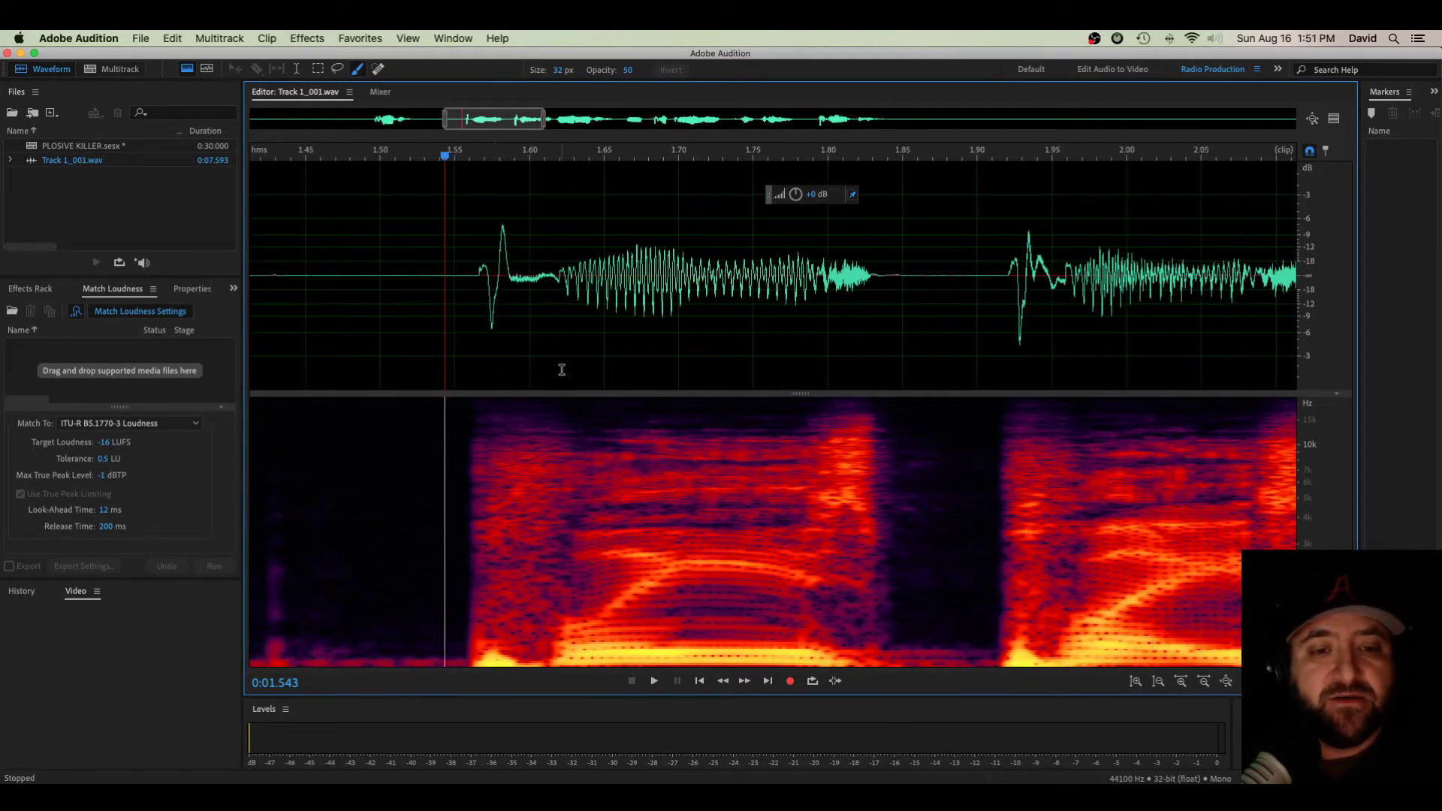
pyautogui.moveTo(562, 369); pyautogui.dragTo(462, 366)
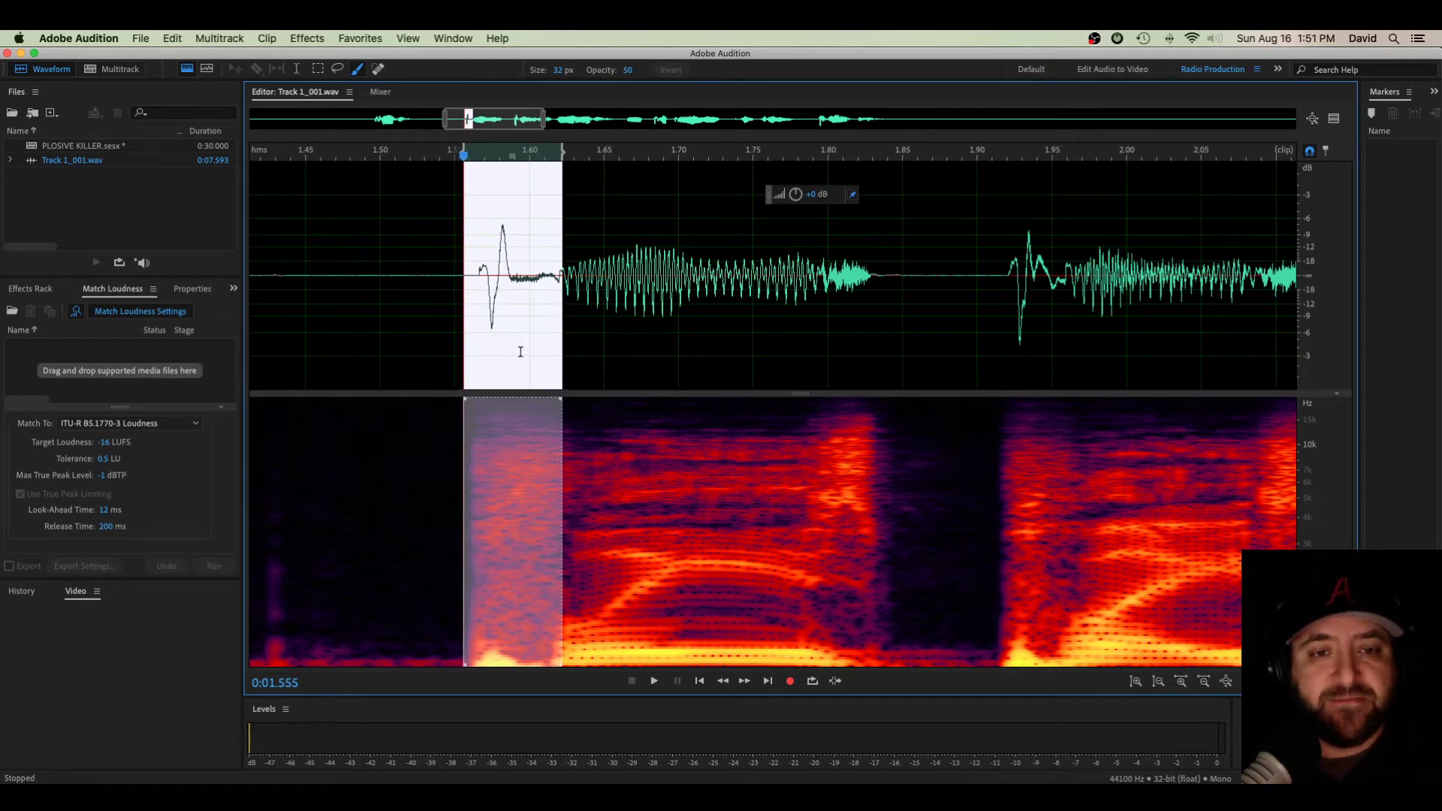
pyautogui.click(512, 349)
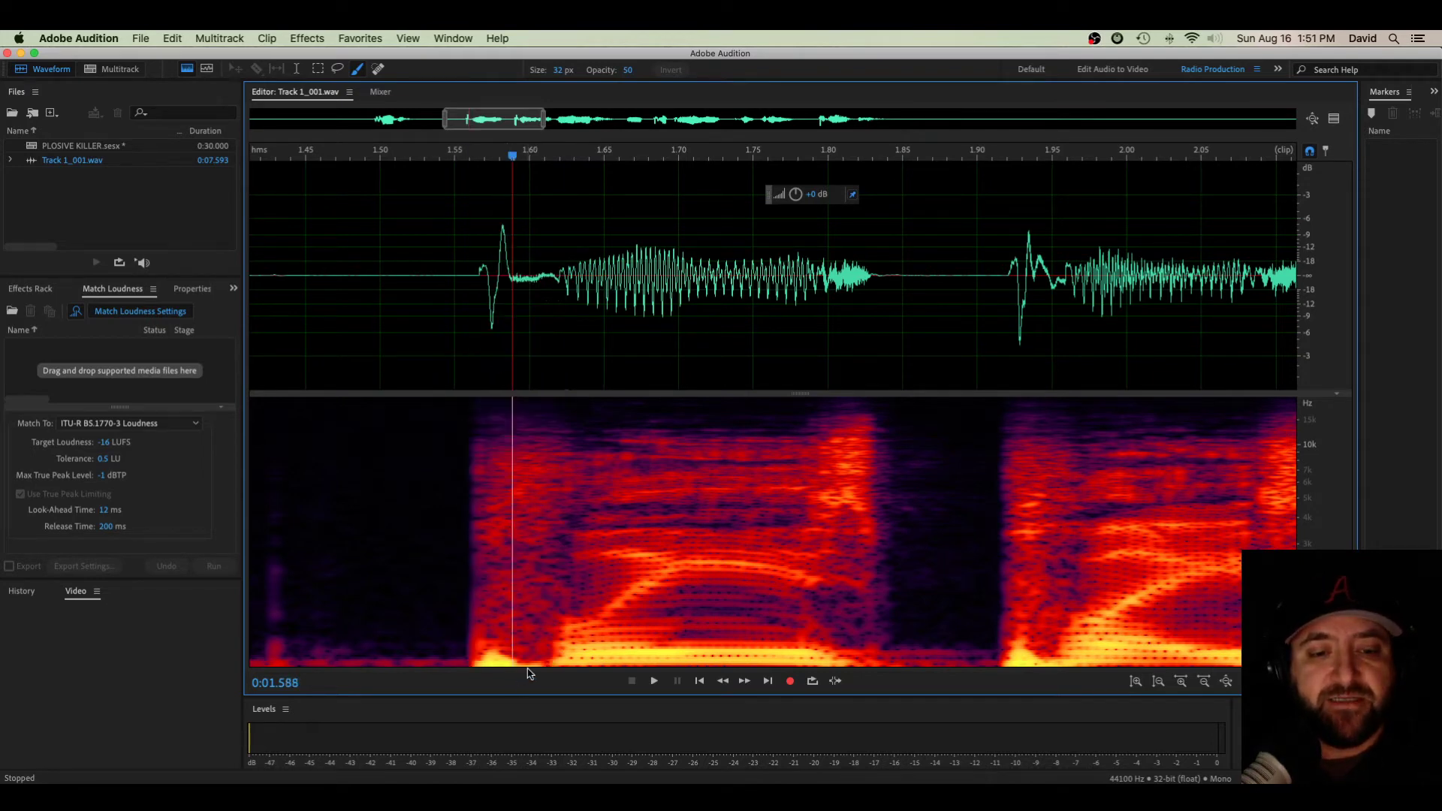
pyautogui.moveTo(534, 662); pyautogui.dragTo(481, 657)
pyautogui.click(488, 649)
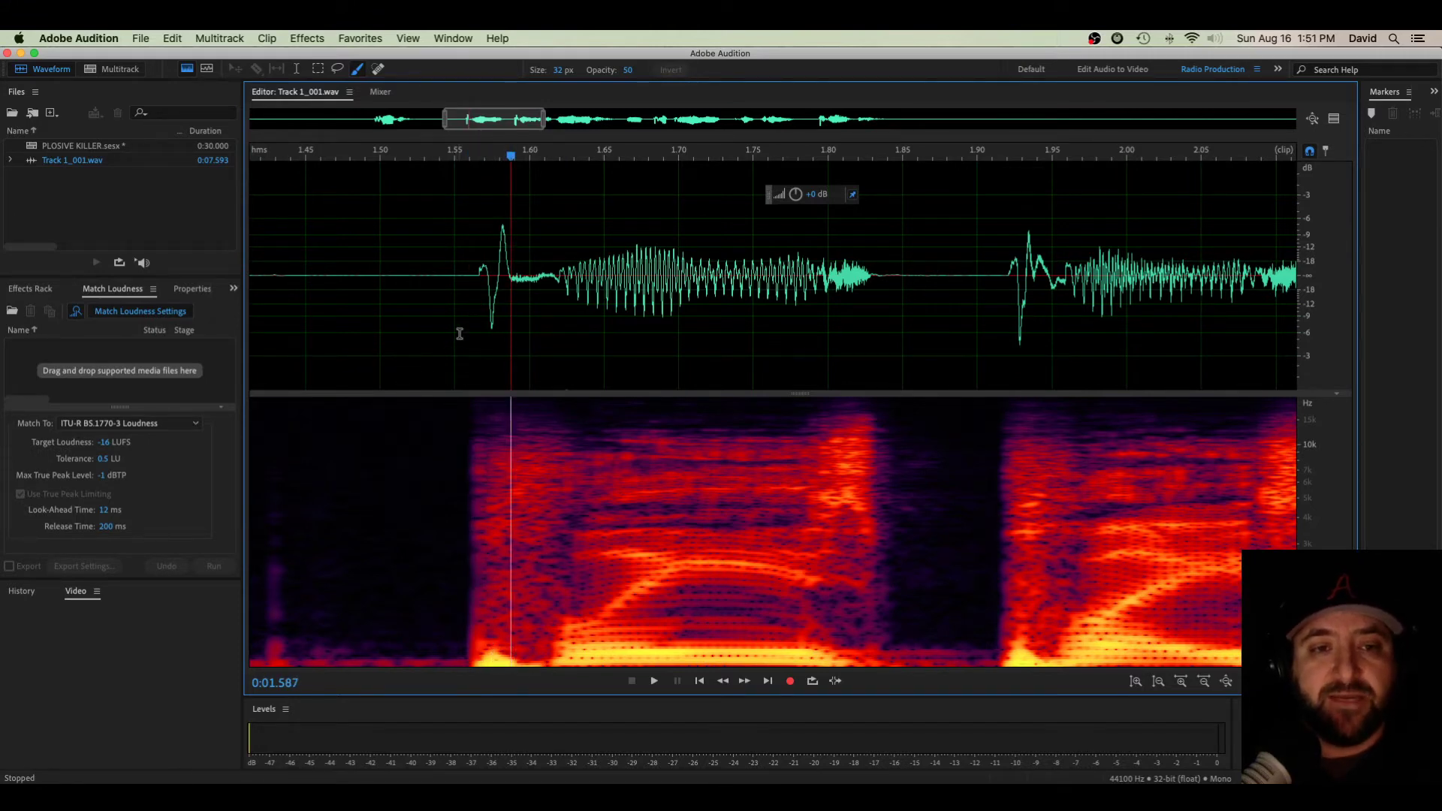
# - Select the plosive from about 1.555 to 1.62 s and listen to it with loop playback enabled
pyautogui.moveTo(459, 334); pyautogui.dragTo(565, 336)
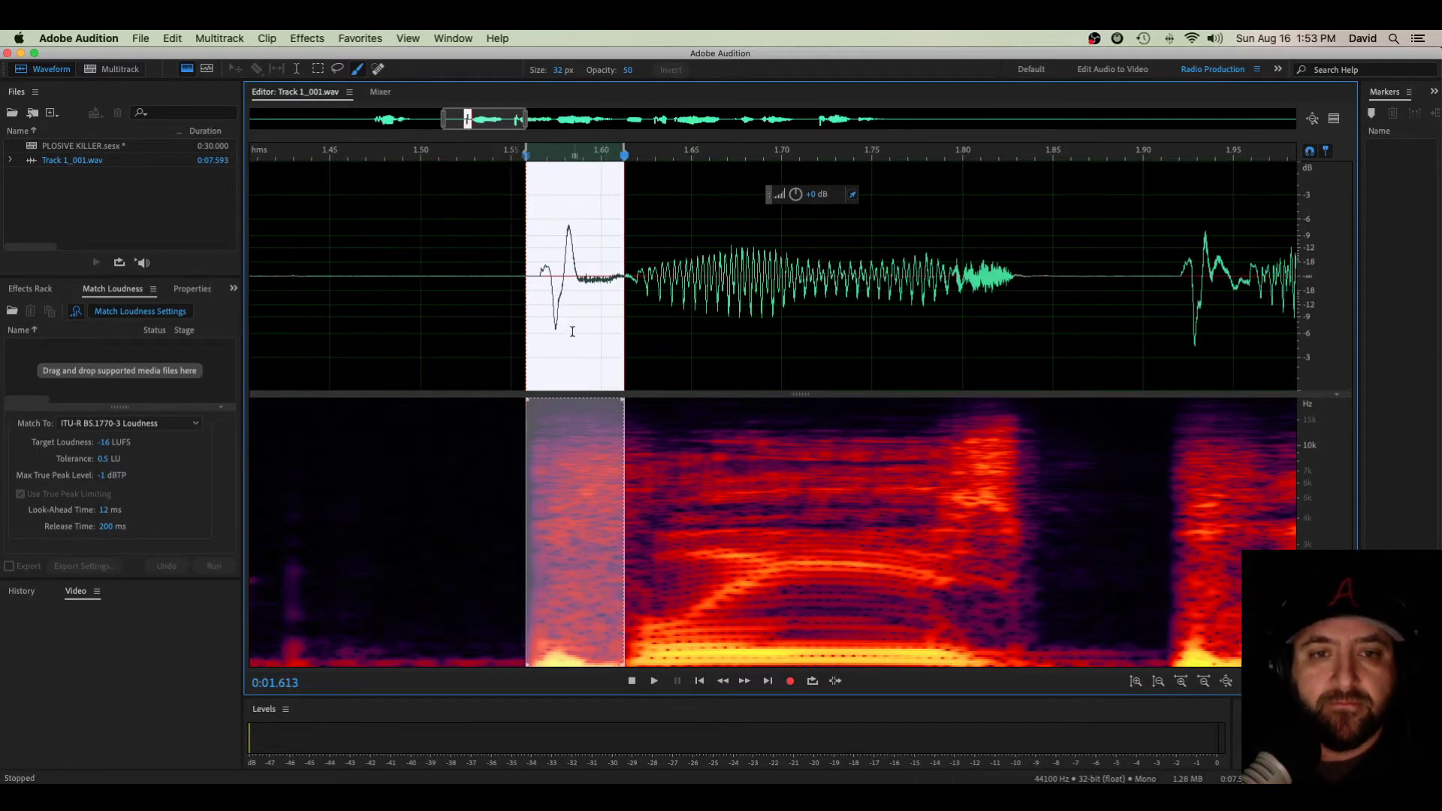
pyautogui.click(572, 331)
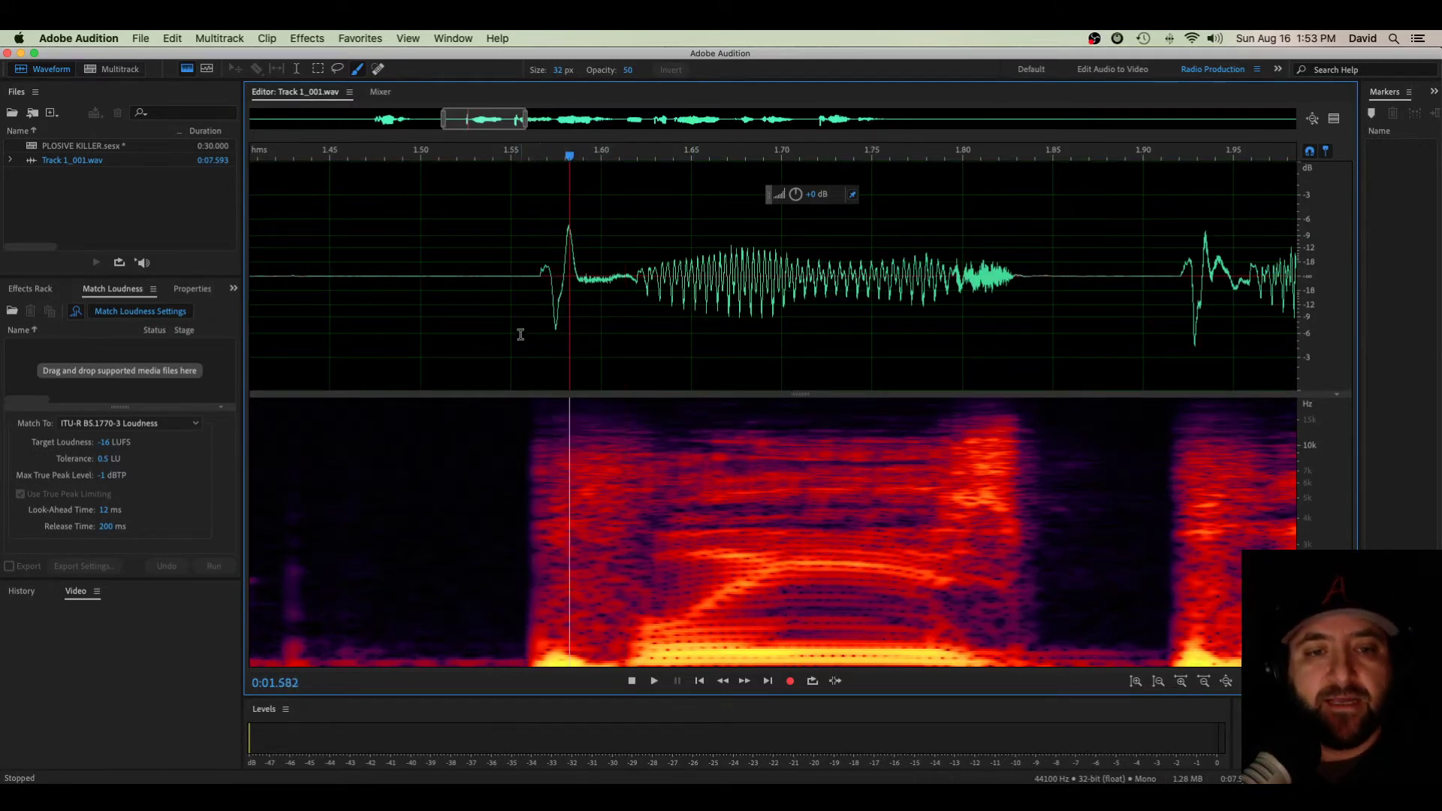
pyautogui.moveTo(521, 330); pyautogui.dragTo(635, 342)
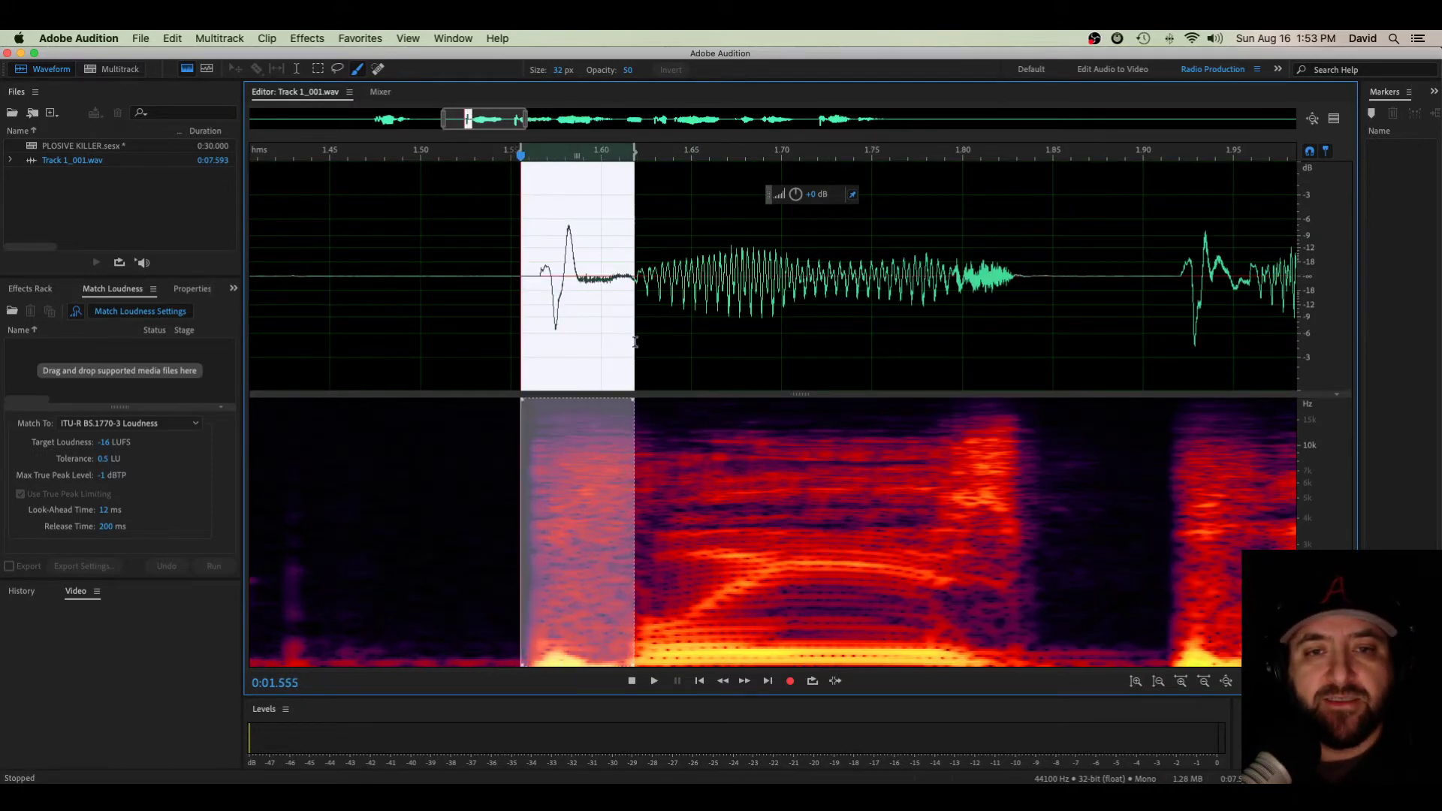
pyautogui.click(811, 683)
pyautogui.press('space')
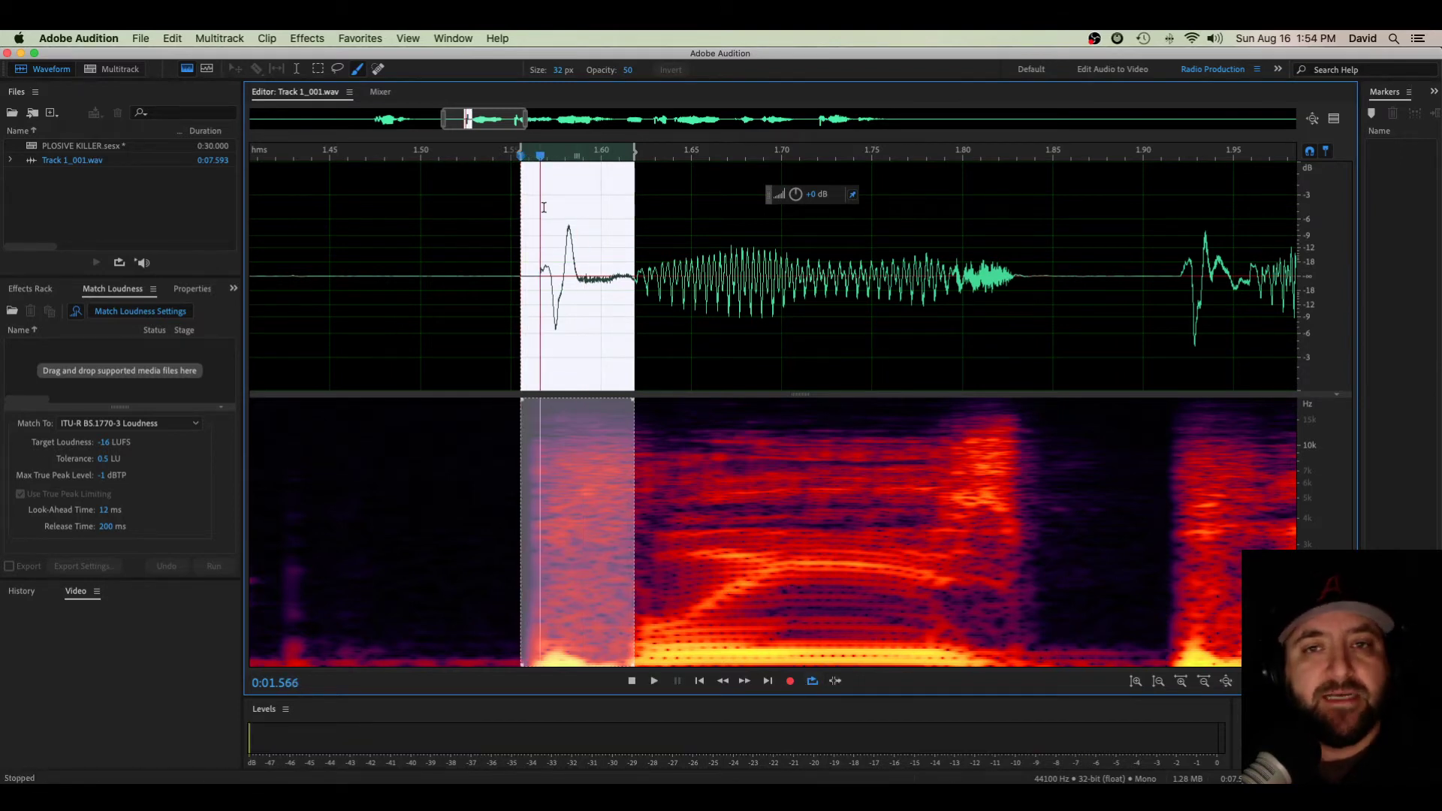
# - Select the next plosive, from about 1.917 to 1.956 s, to view its spectrum, then clear the selection
pyautogui.hscroll(5, 741, 344)
pyautogui.hscroll(3, 740, 344)
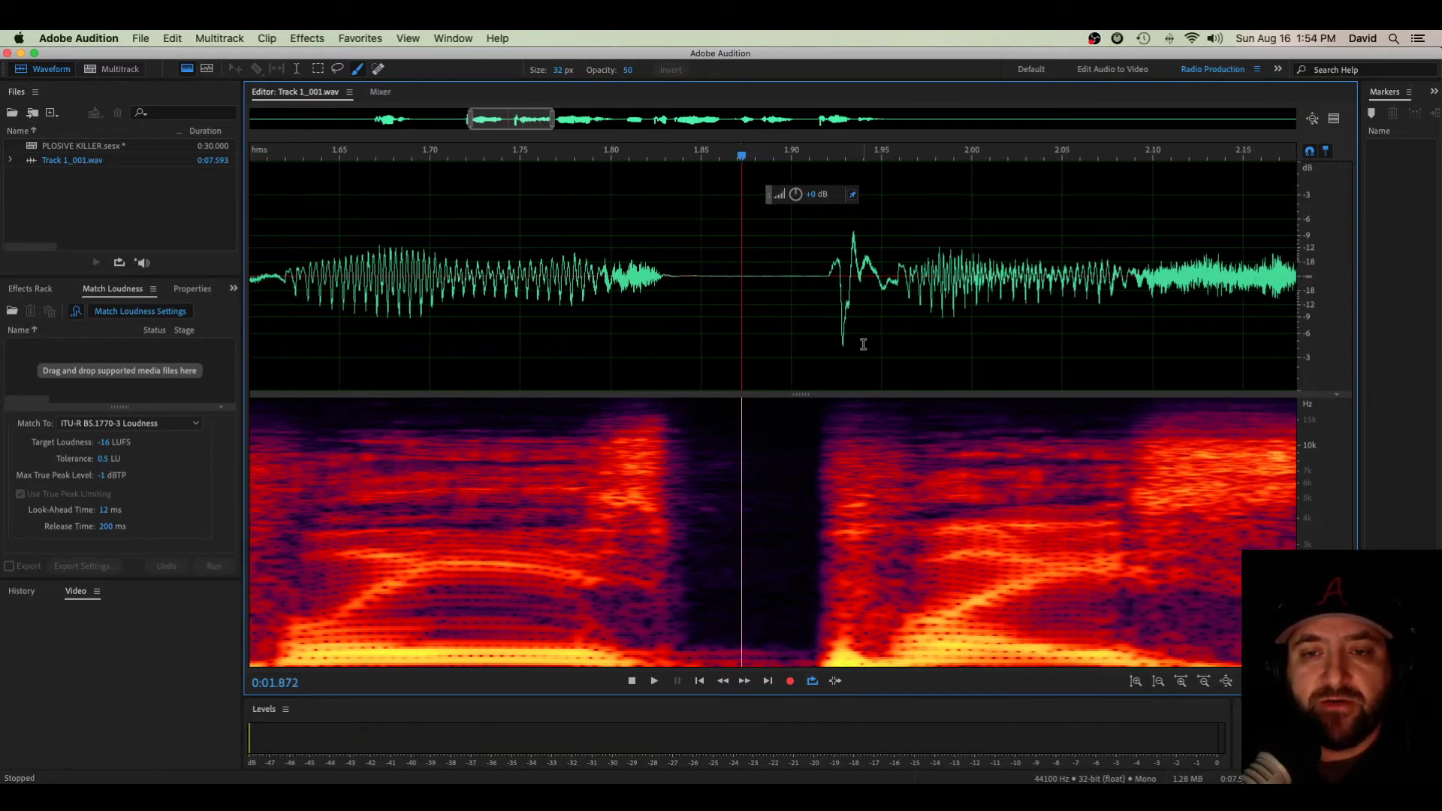
pyautogui.scroll(3, 803, 332)
pyautogui.moveTo(799, 334); pyautogui.dragTo(909, 344)
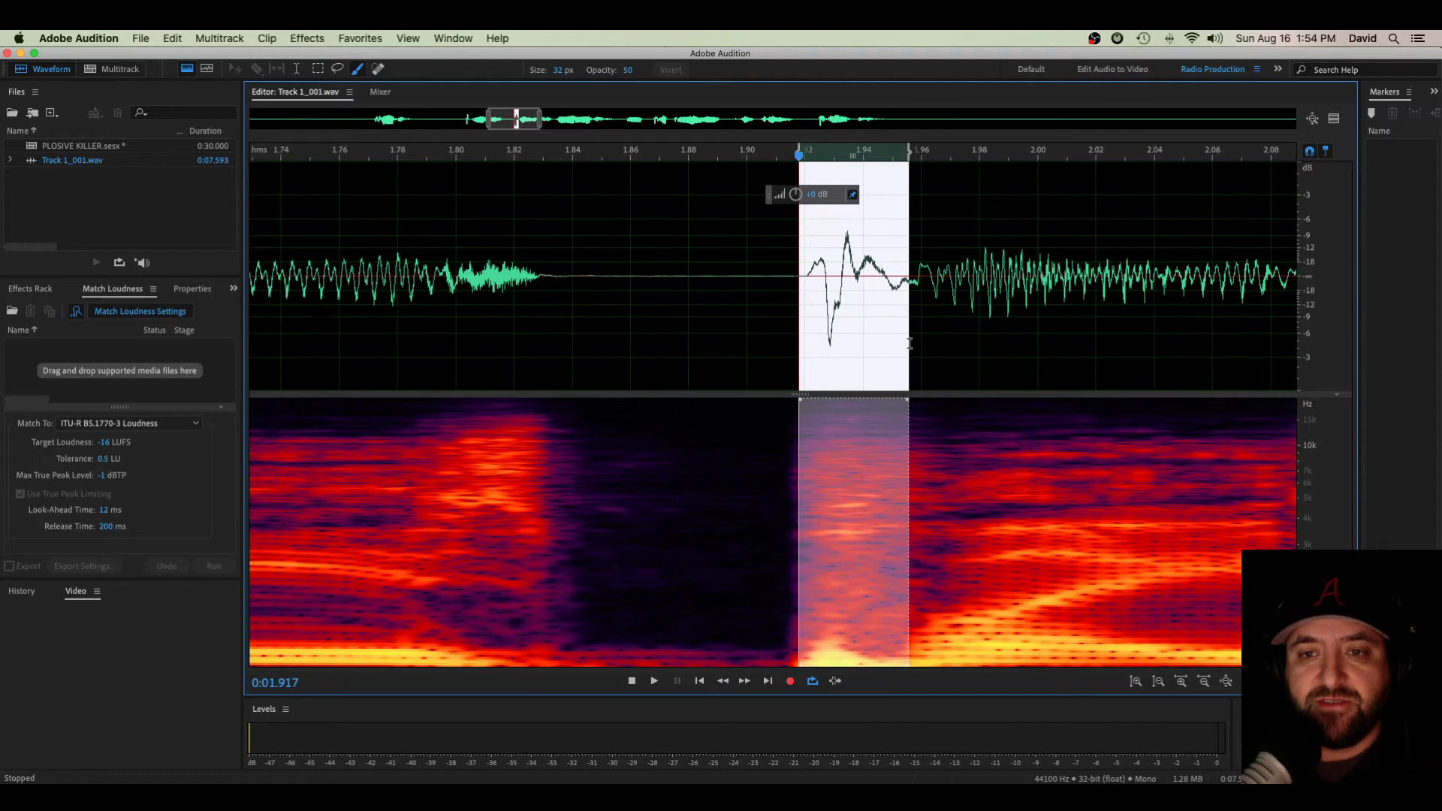
pyautogui.click(849, 307)
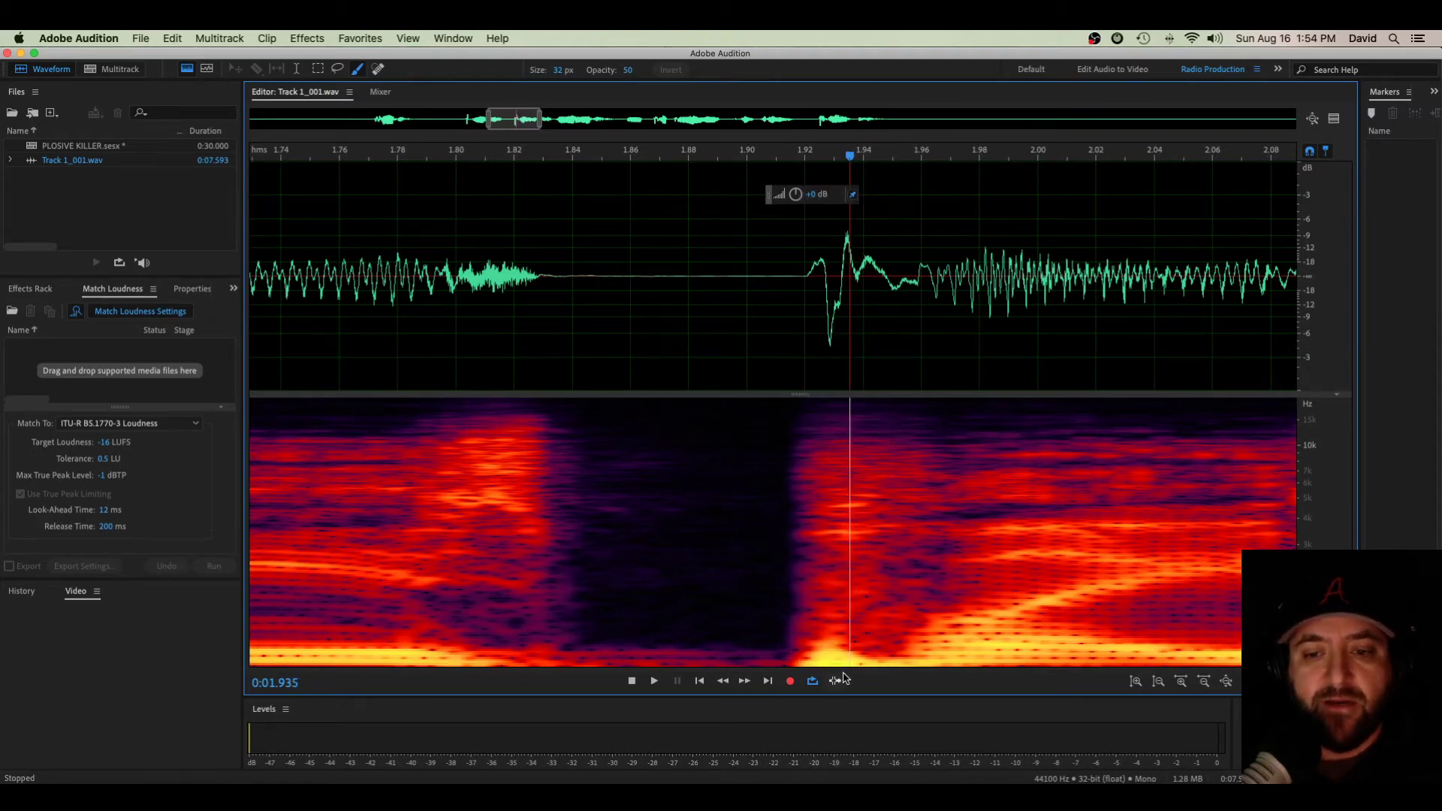
# - Inspect the second plosive's waveform shape up close and place the playhead at its onset, about 1.92 s
pyautogui.scroll(-5, 877, 637)
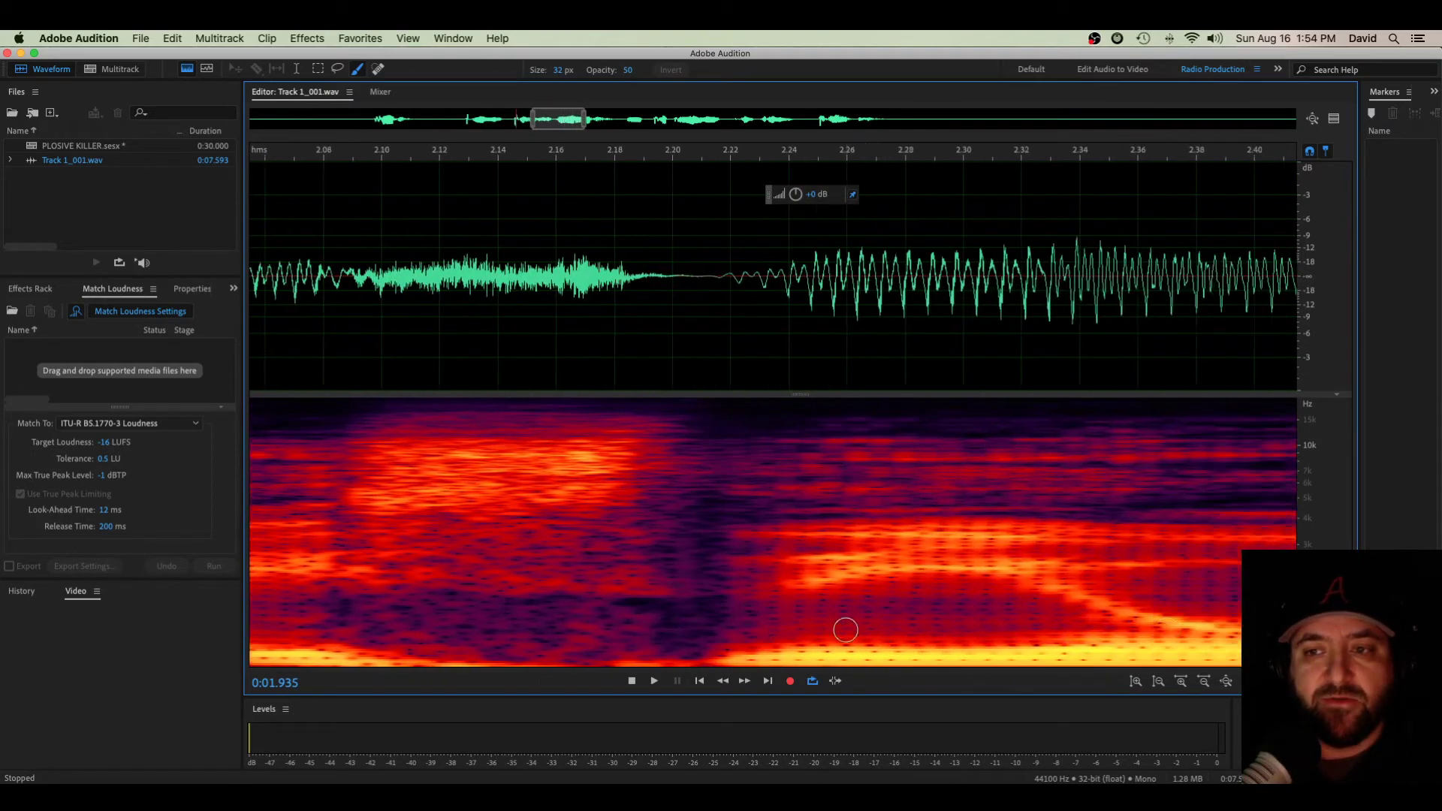
pyautogui.scroll(5, 845, 631)
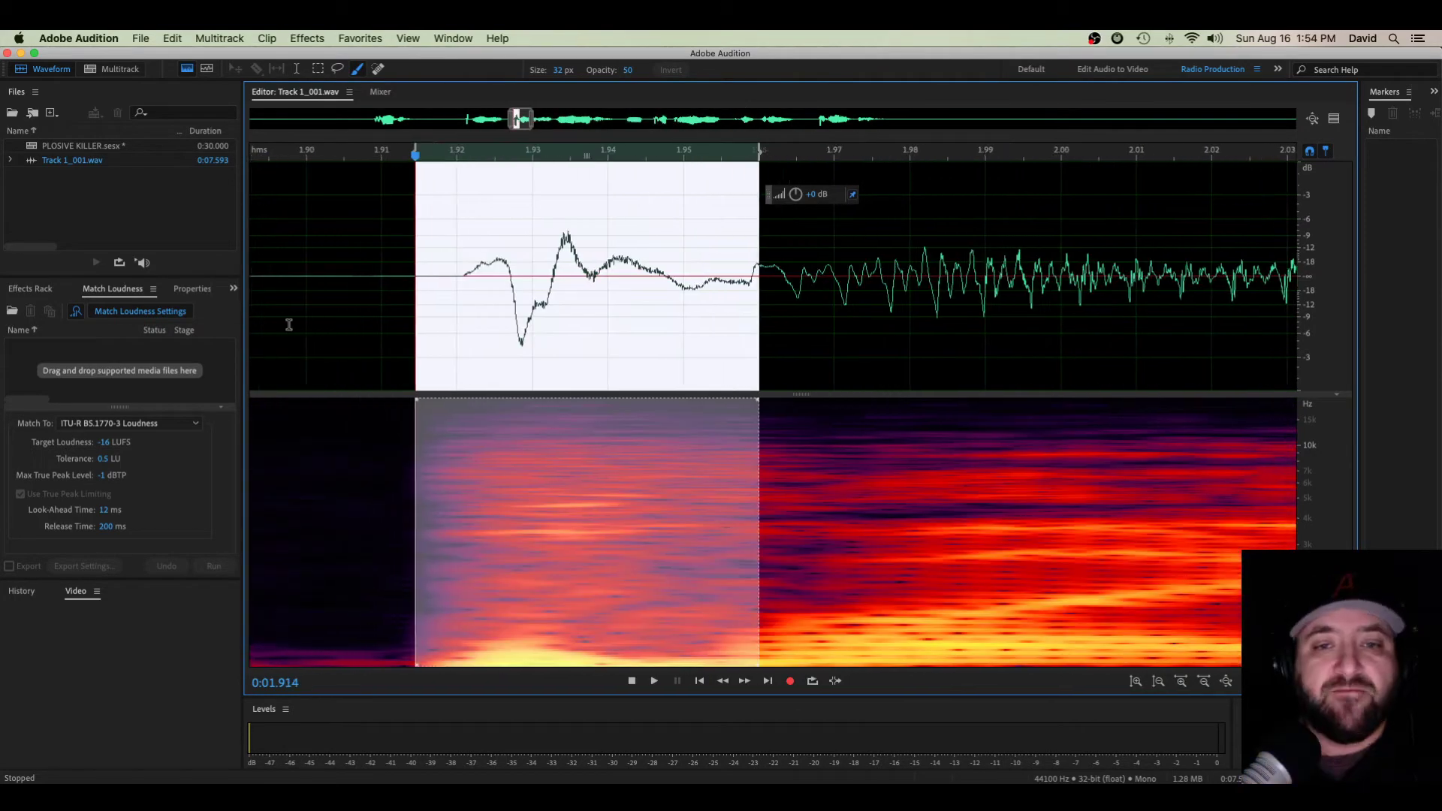
pyautogui.hscroll(-2, 493, 322)
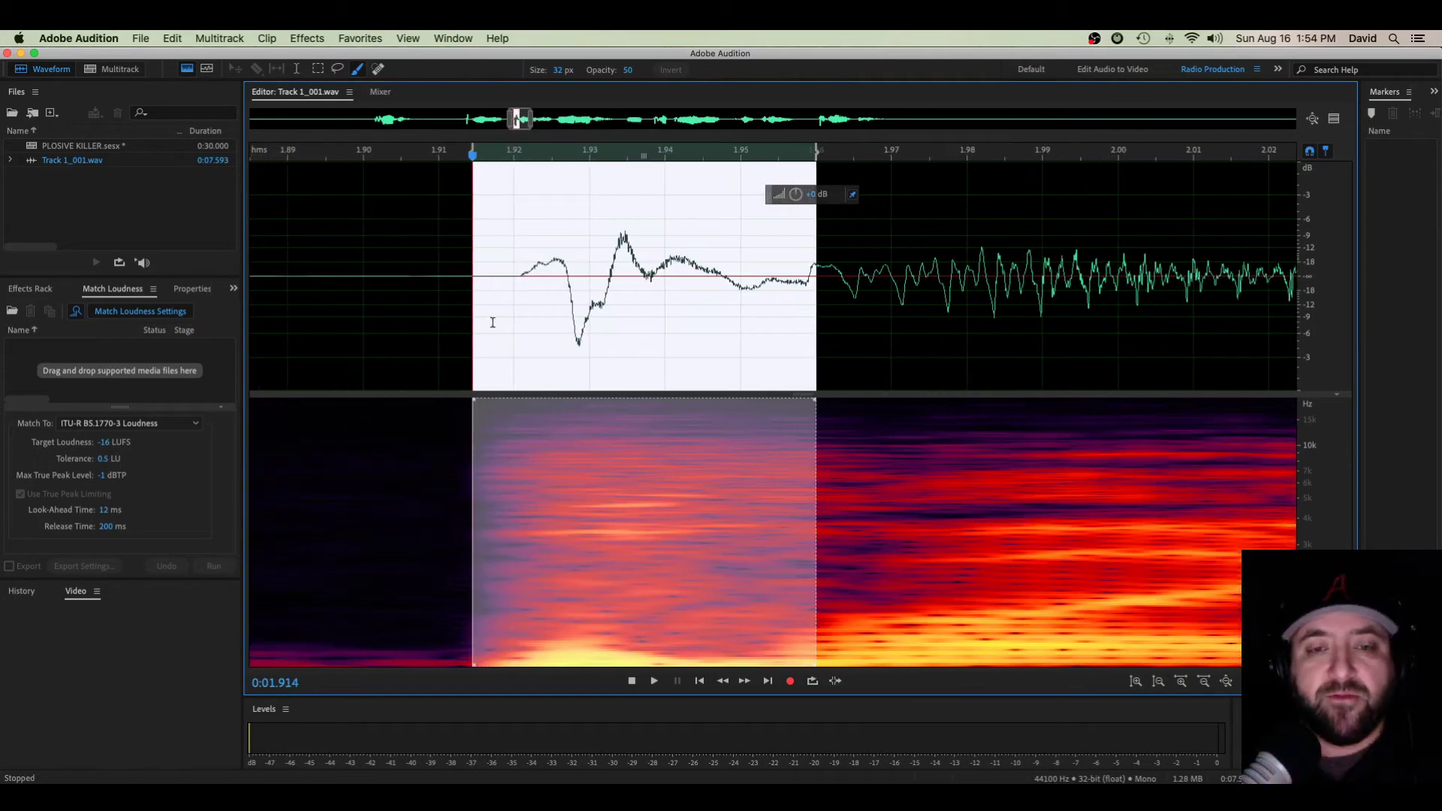
pyautogui.click(527, 320)
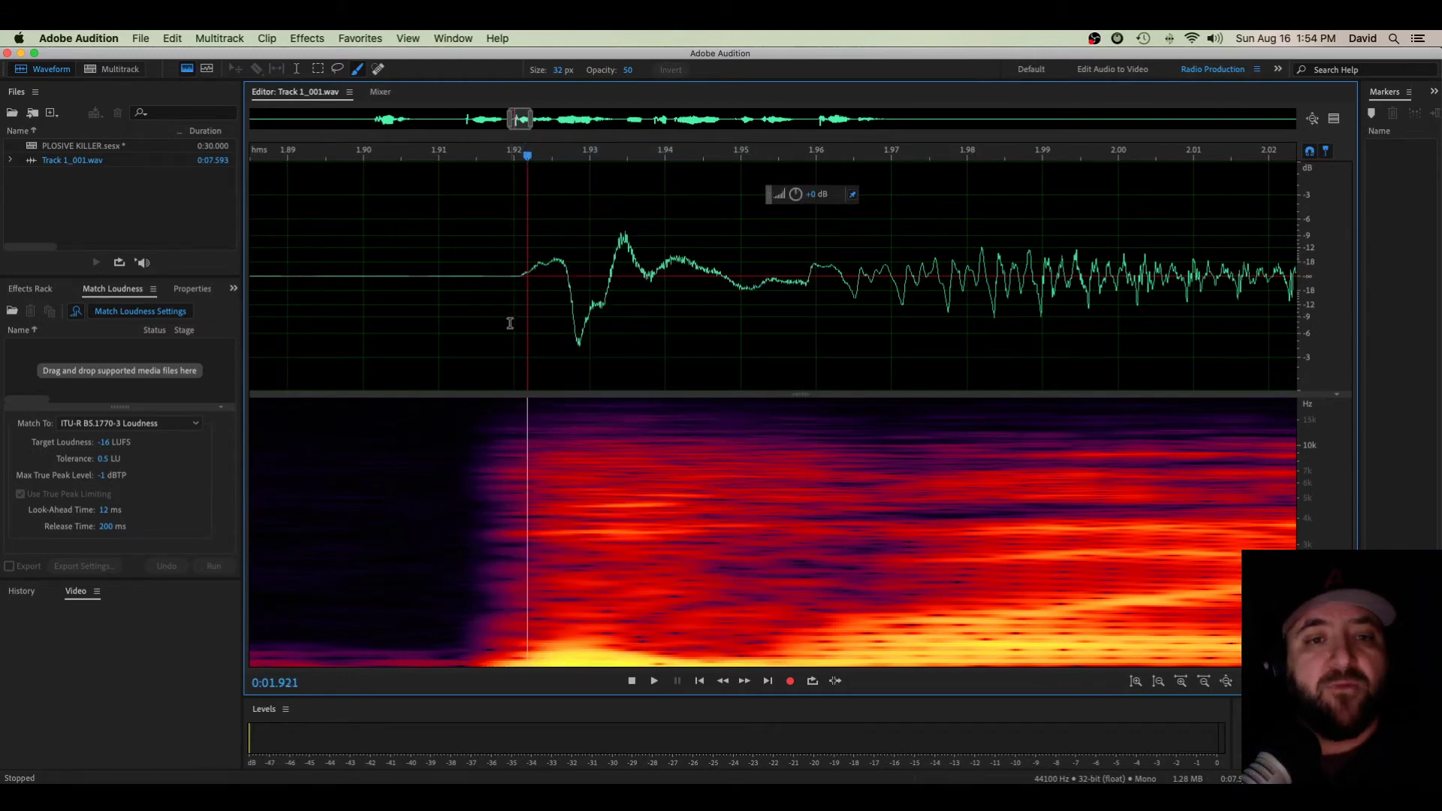
# - Paint a Paintbrush selection over the low-frequency burst of the plosive at about 1.92 s in the spectral display
pyautogui.scroll(-3, 510, 323)
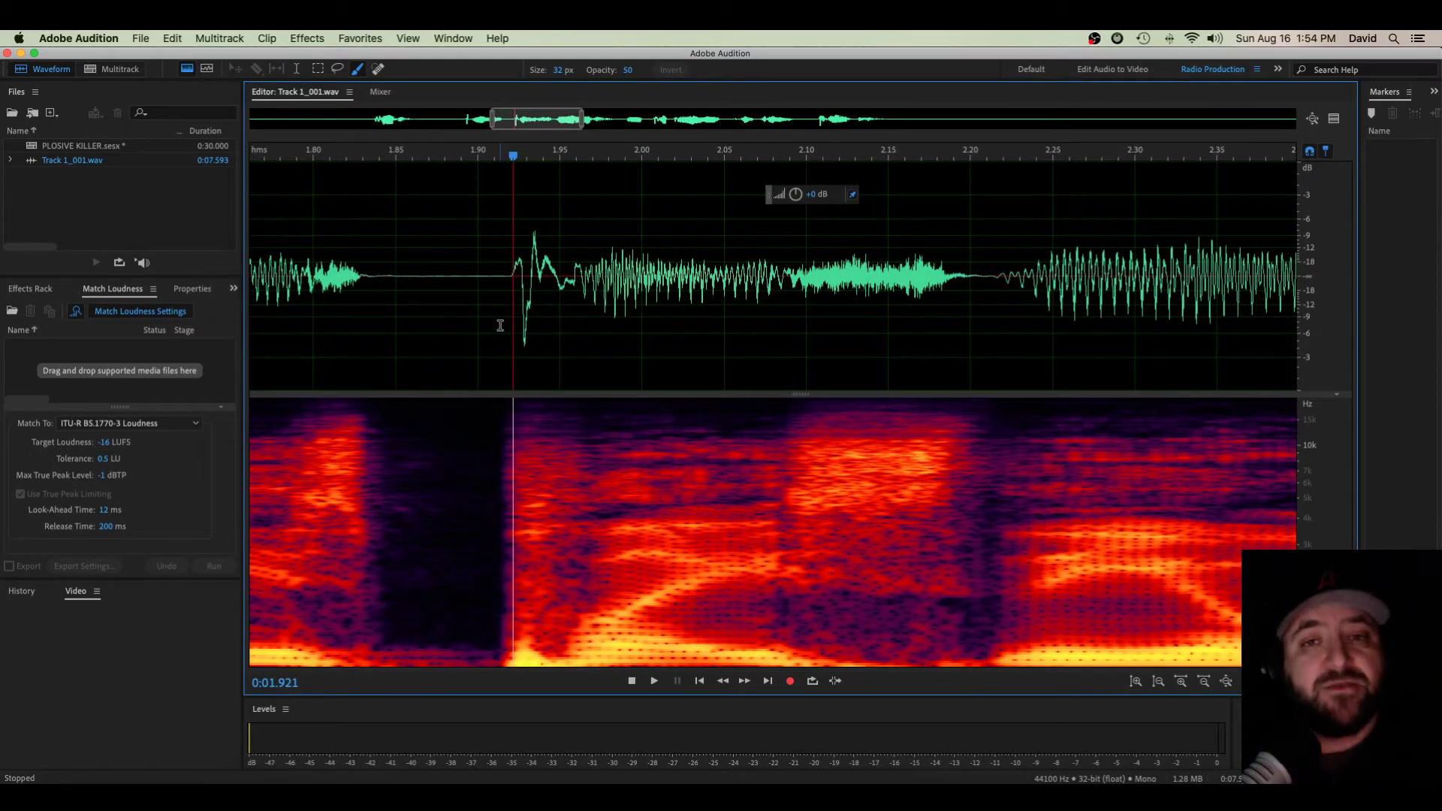
pyautogui.click(518, 657)
pyautogui.moveTo(521, 656)
pyautogui.mouseDown()
pyautogui.moveTo(549, 660)
pyautogui.moveTo(524, 659)
pyautogui.mouseUp()
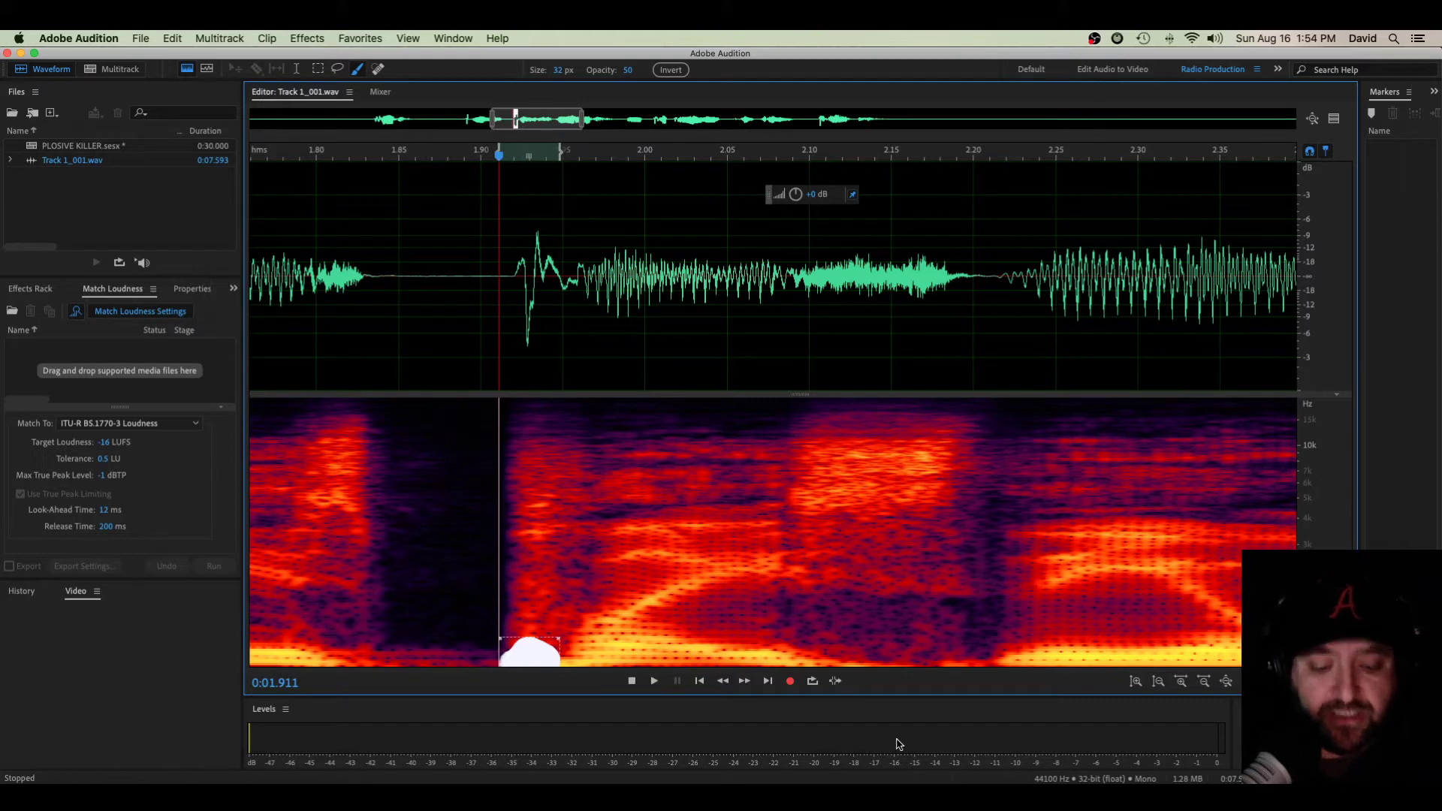
# - Try Auto Heal on the painted low-frequency burst at about 1.92 s, listen to the result and undo it
pyautogui.hotkey('shift', 'u')
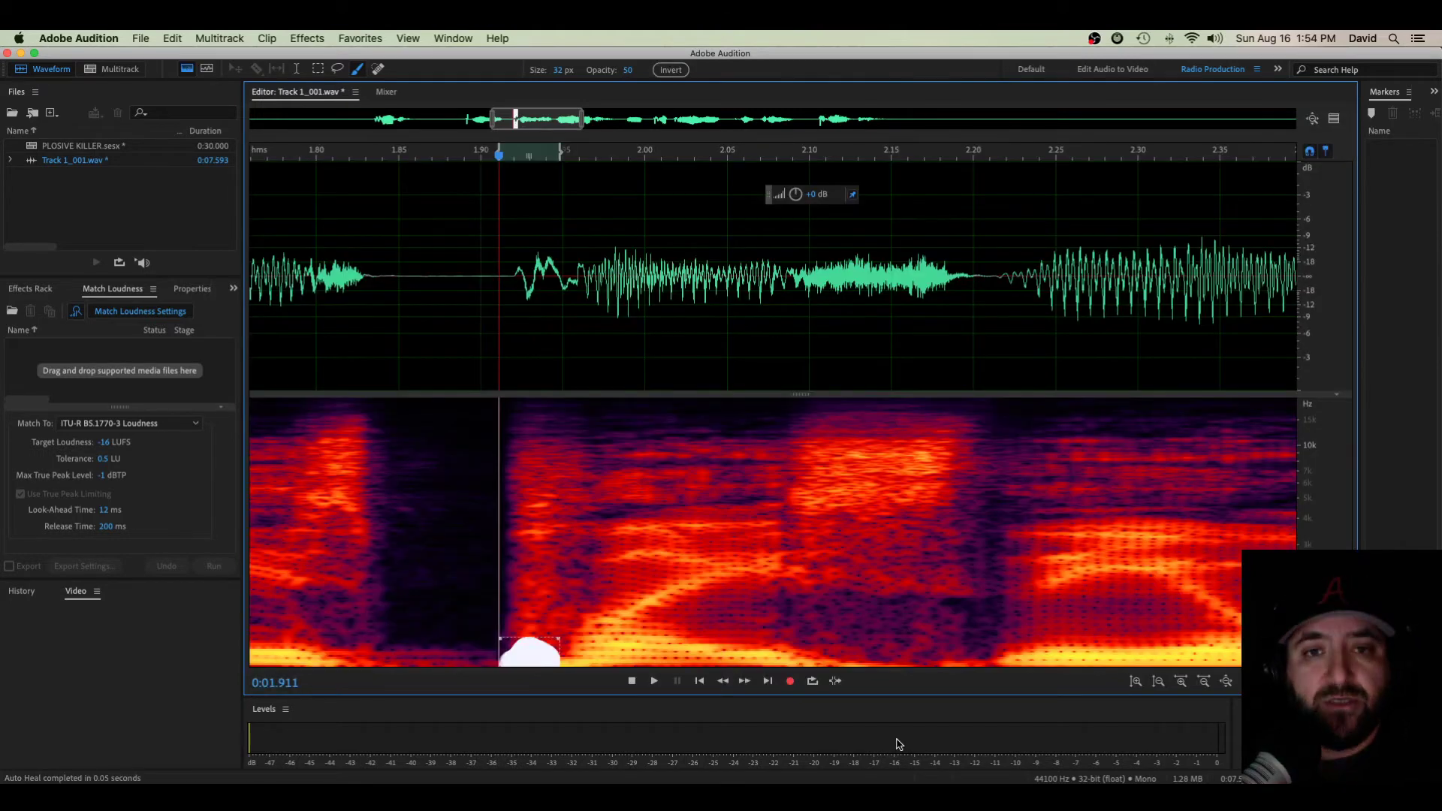
pyautogui.click(444, 327)
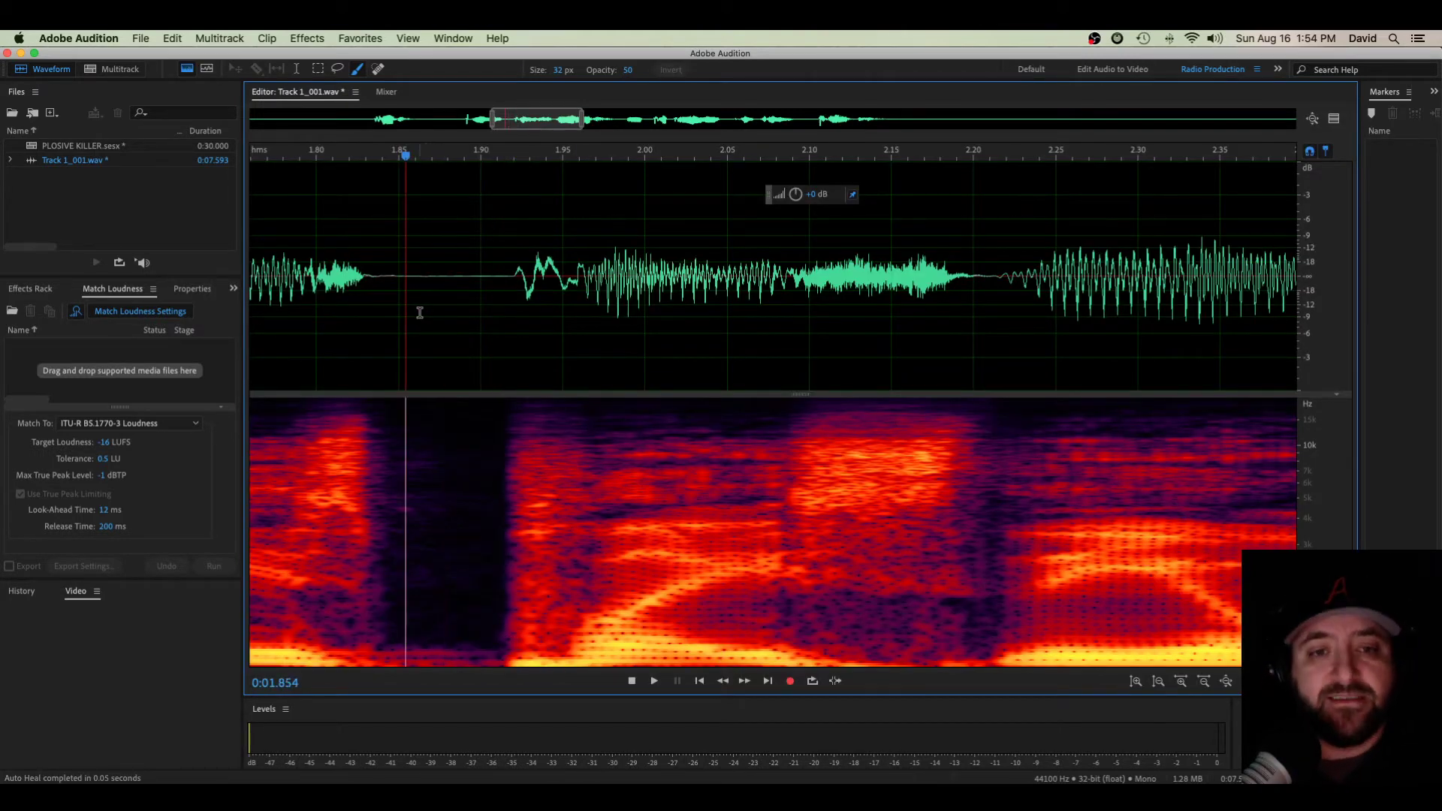
pyautogui.moveTo(428, 310); pyautogui.dragTo(960, 323)
pyautogui.press('space')
pyautogui.click(449, 308)
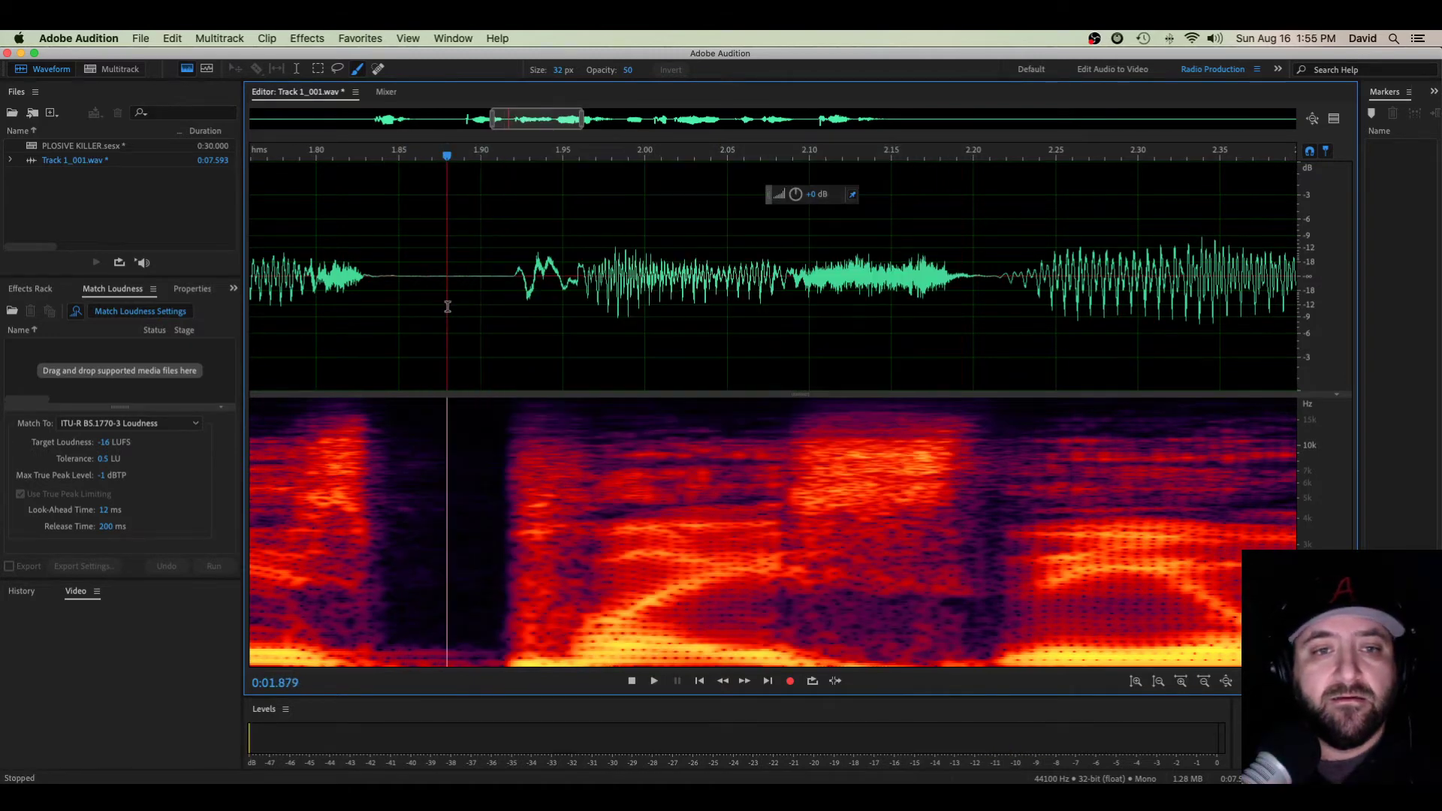
pyautogui.press('space')
pyautogui.press('space')
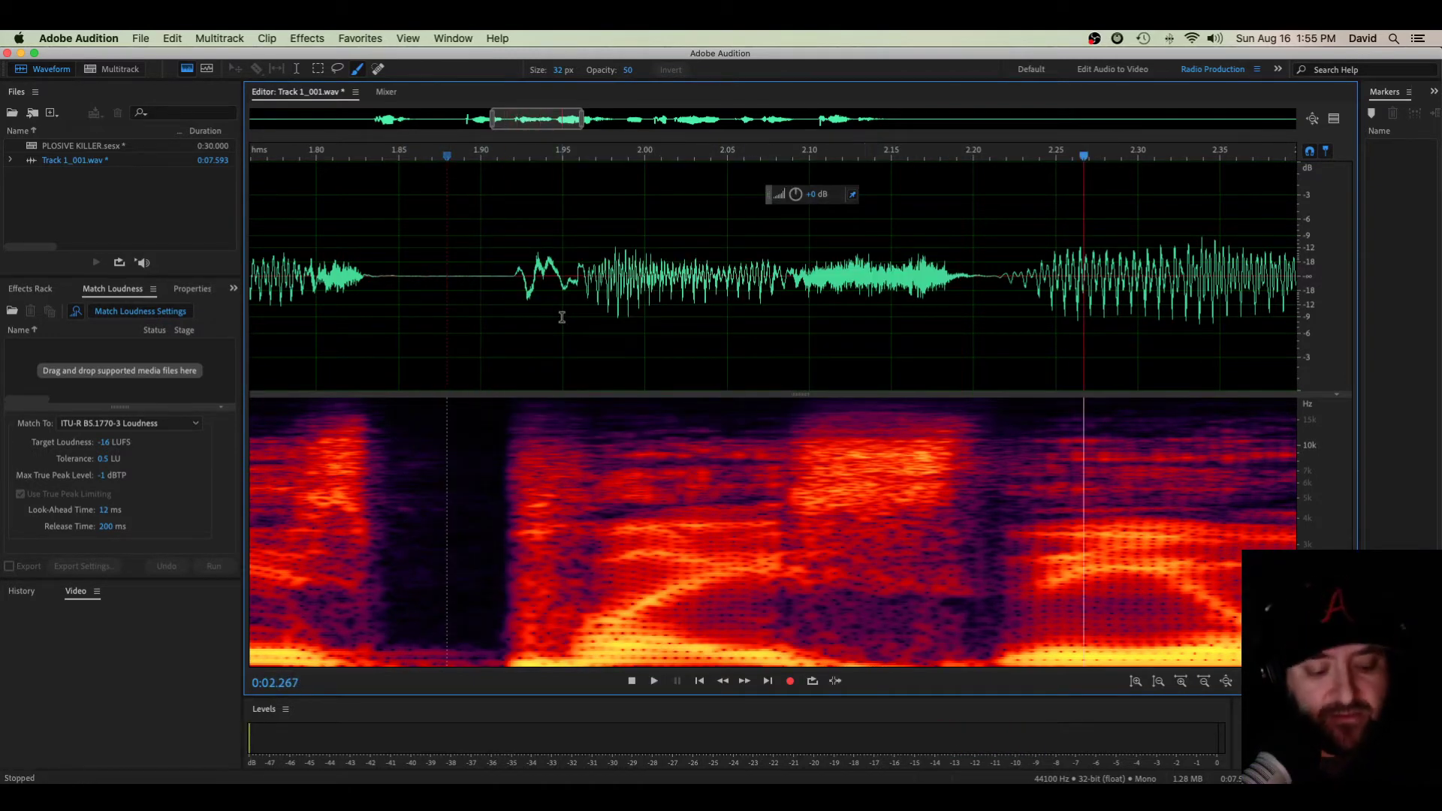
pyautogui.press('super+z')
# - Try lowering the gain of the painted burst, listen to it from about 1.85 s and undo the amplitude change
pyautogui.moveTo(796, 195); pyautogui.dragTo(769, 197)
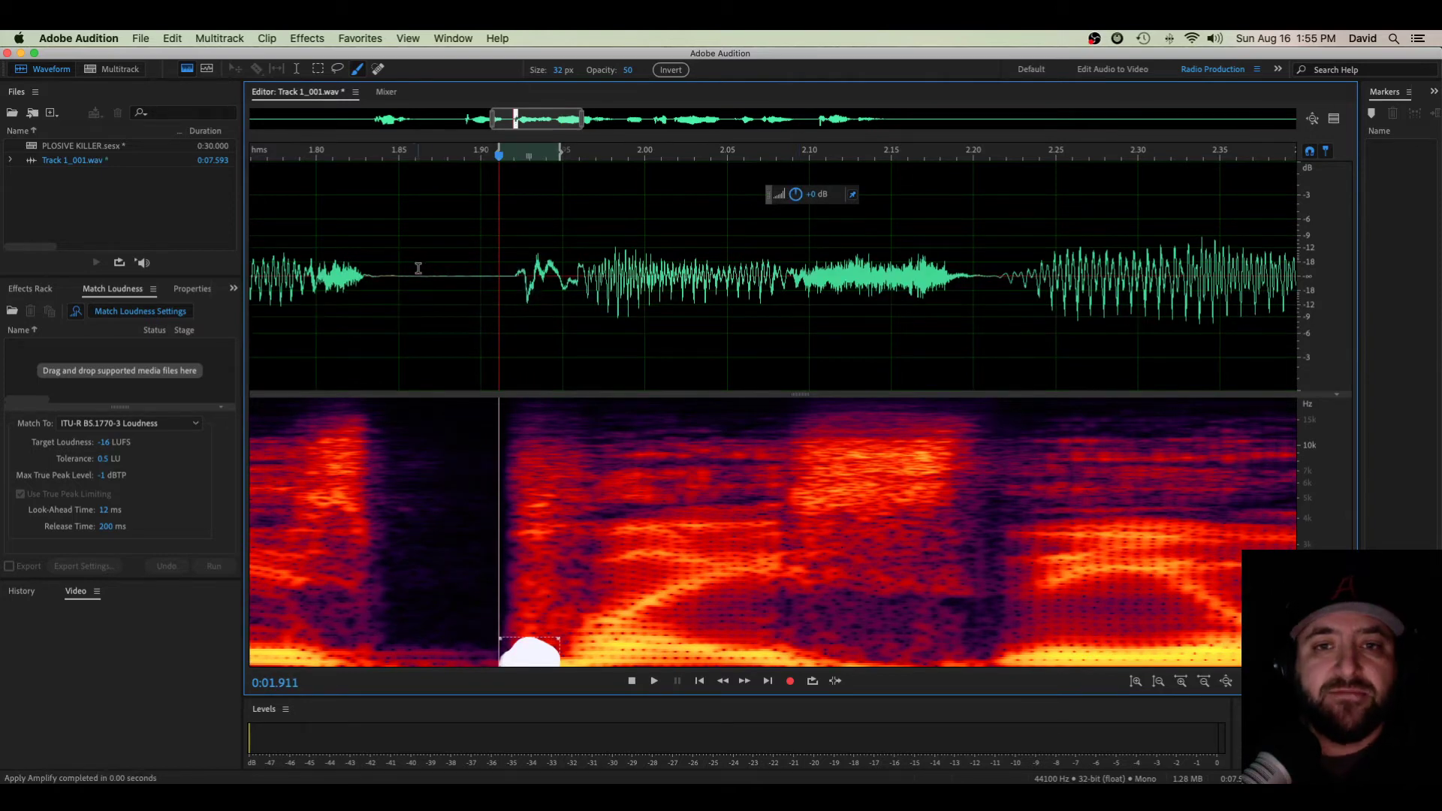
pyautogui.click(390, 267)
pyautogui.press('space')
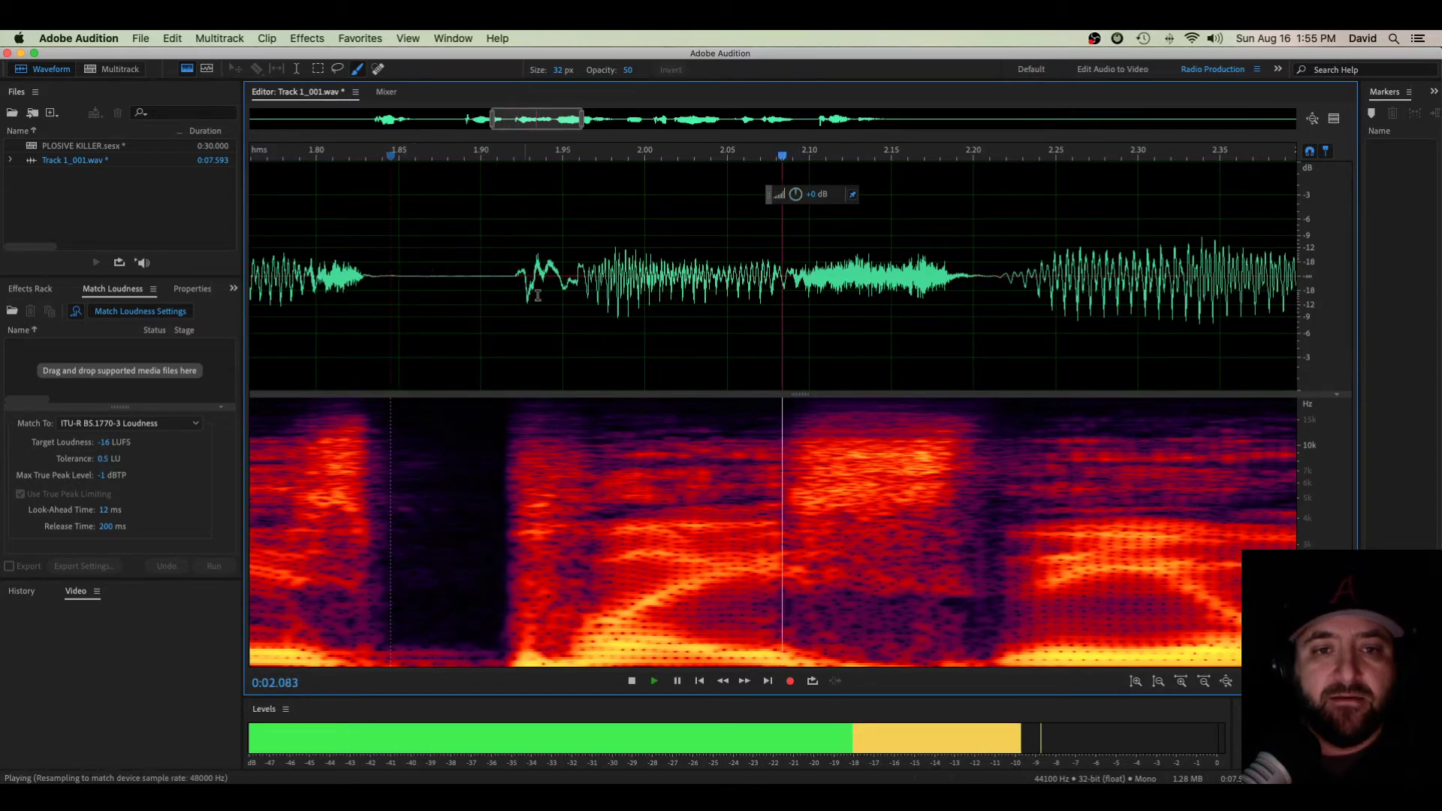
pyautogui.press('space')
pyautogui.press('super+z')
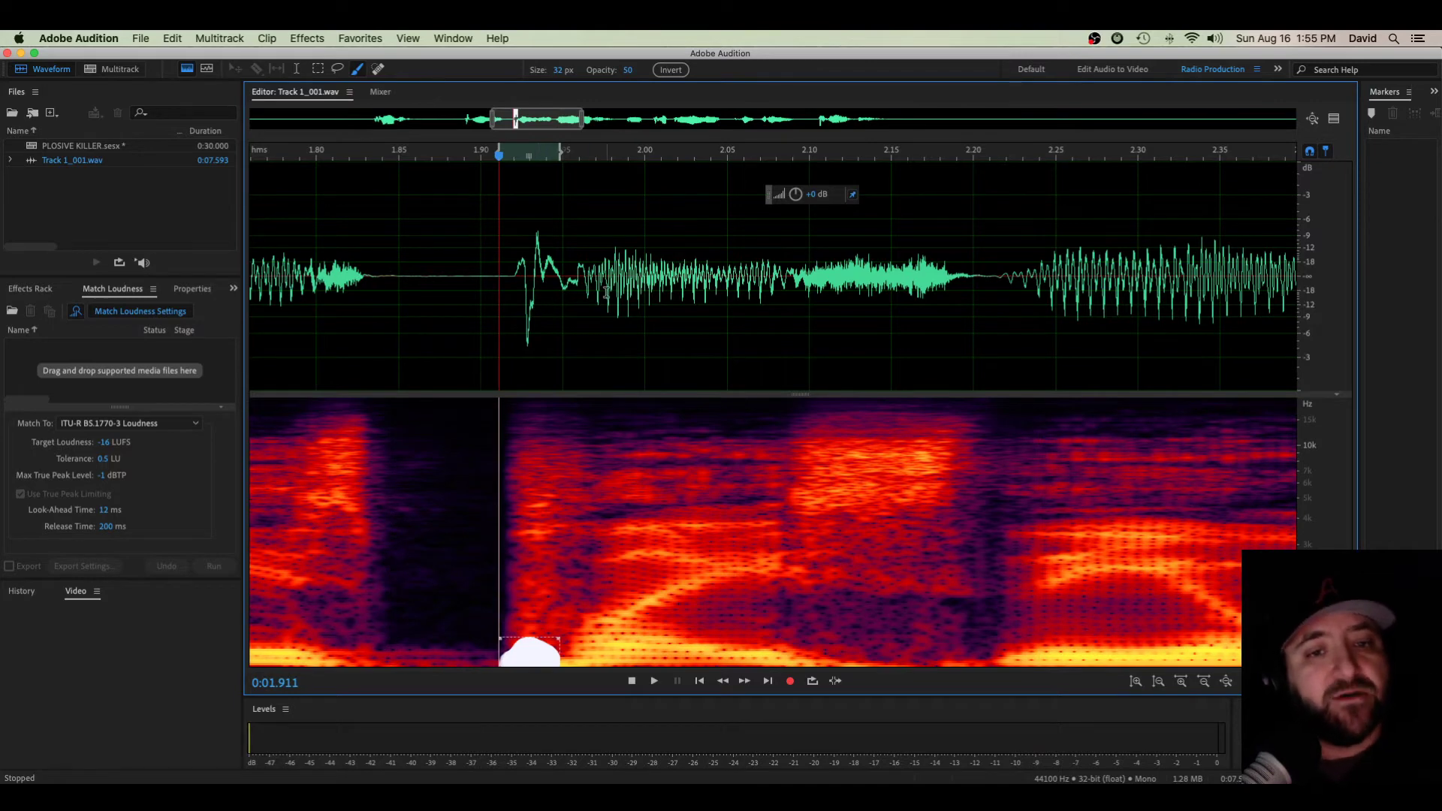
# - Select the plosive from about 1.908 to 1.965 s in the waveform and load the FFT Filter preset Kill The Mic Rumble
pyautogui.moveTo(587, 293); pyautogui.dragTo(495, 293)
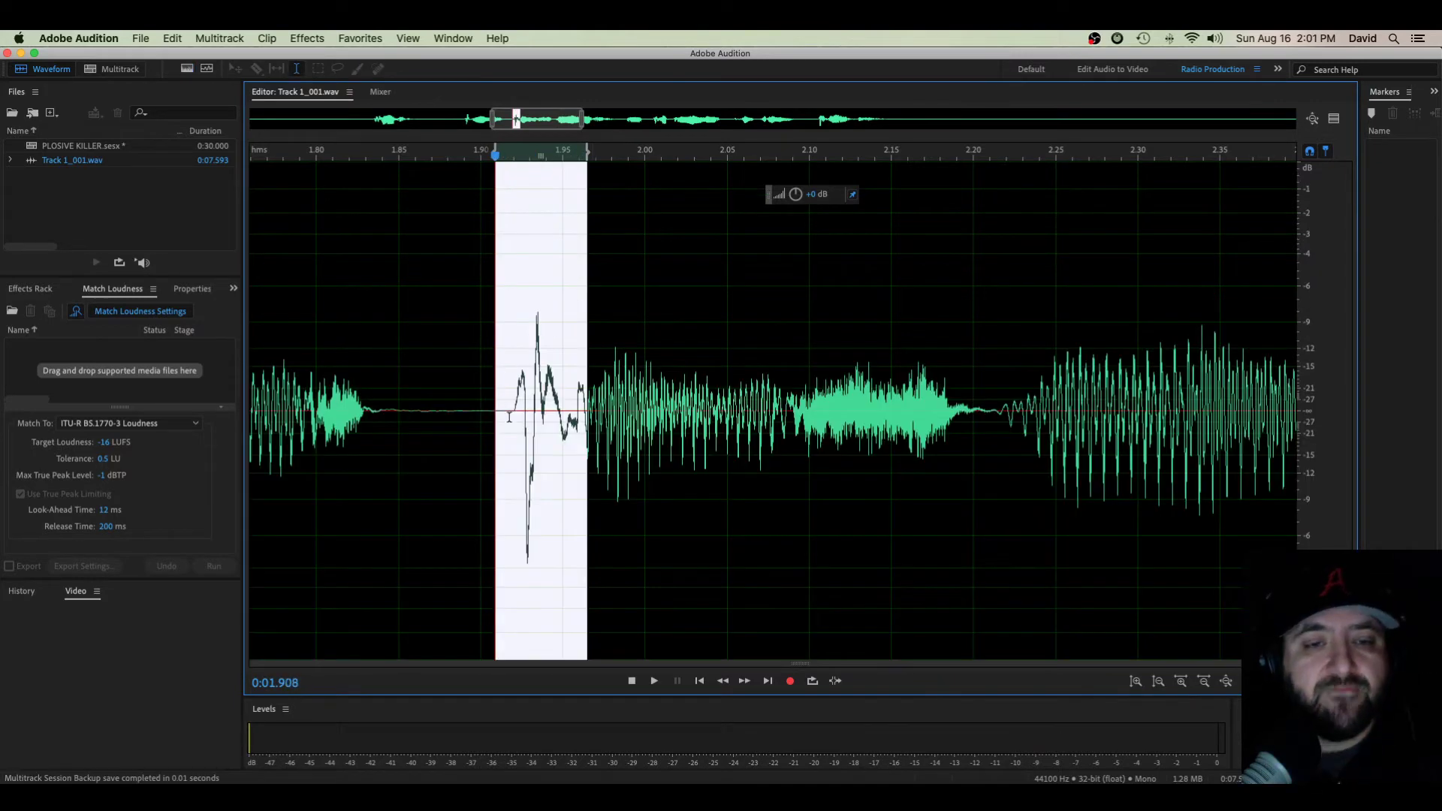
pyautogui.click(306, 39)
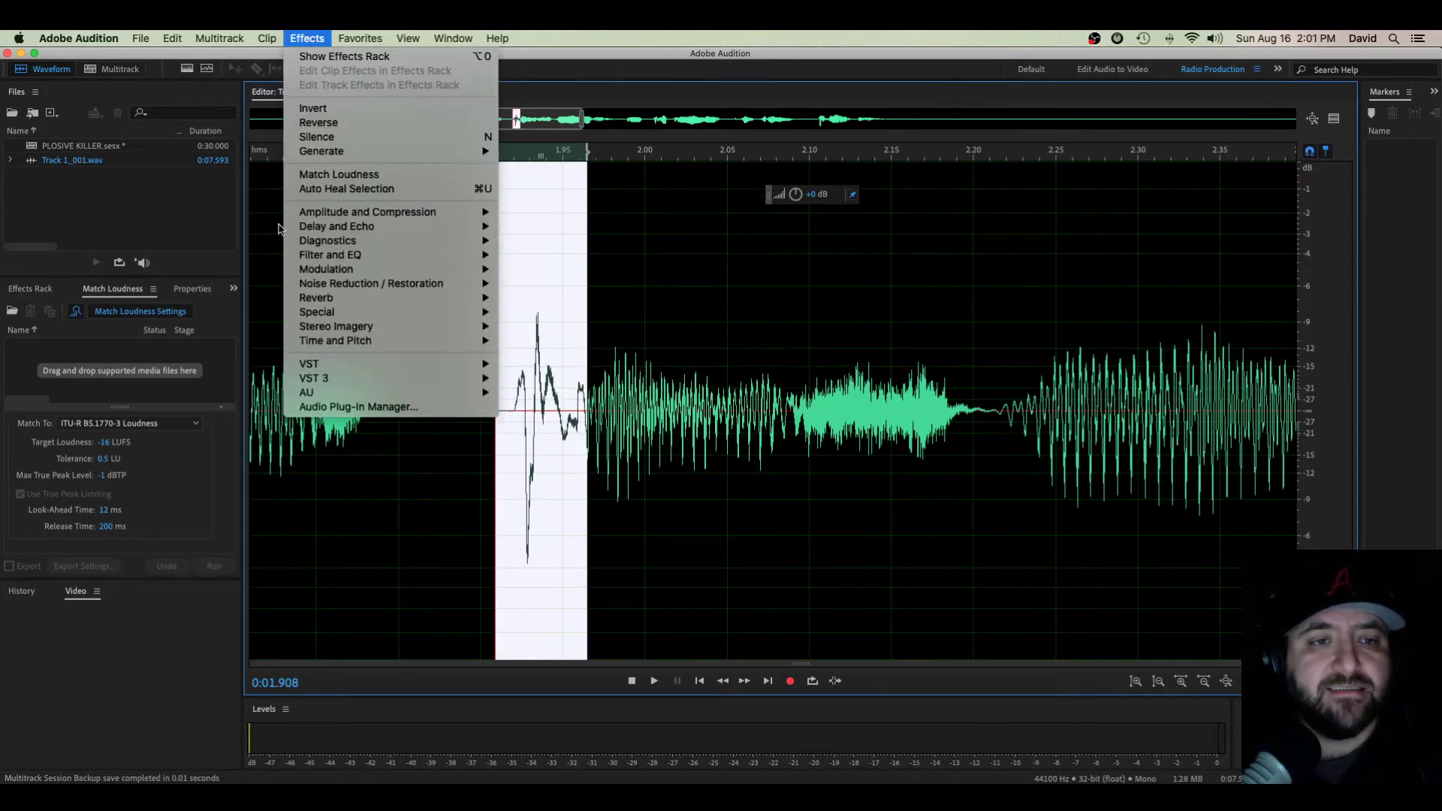
pyautogui.moveTo(339, 259)
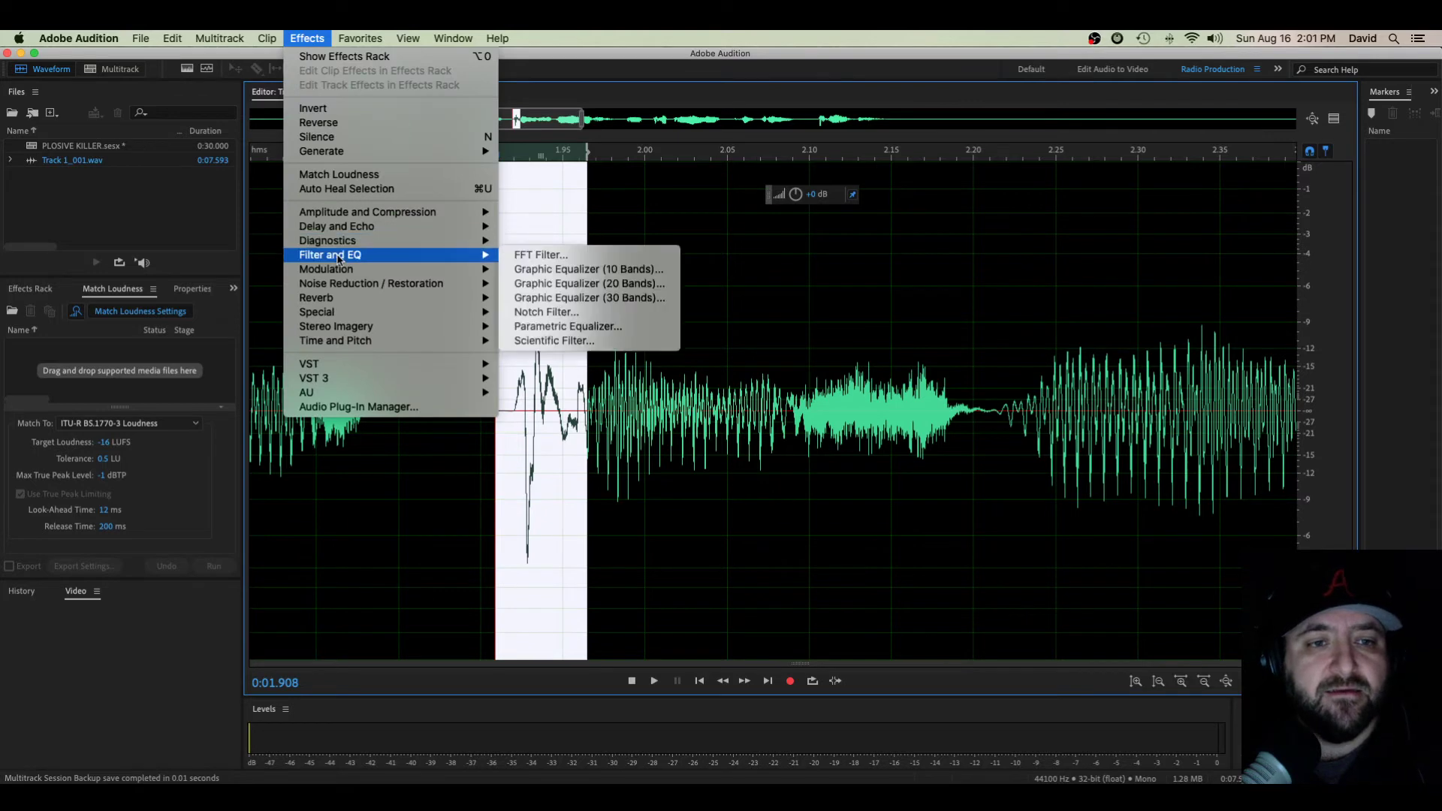
pyautogui.click(542, 256)
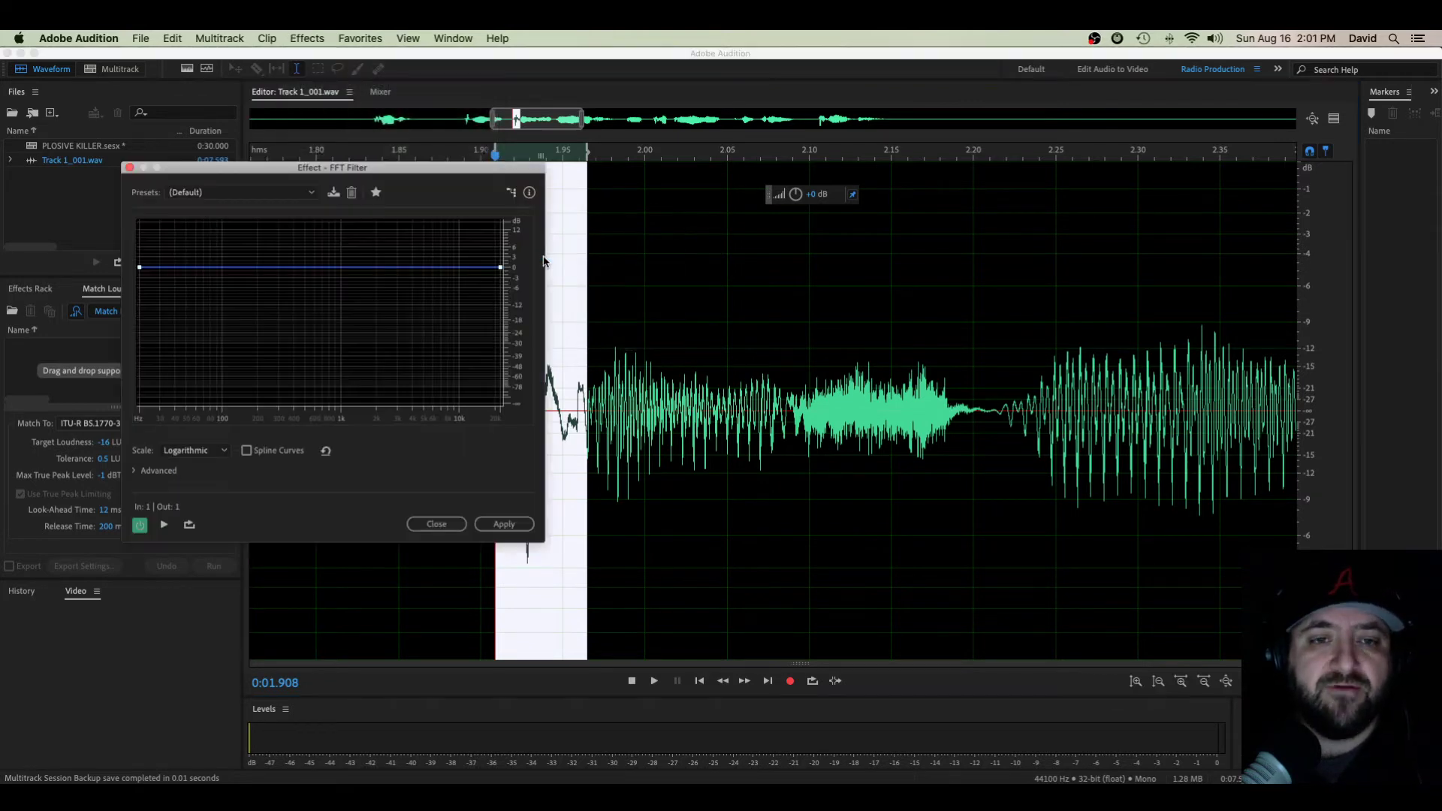
pyautogui.click(313, 193)
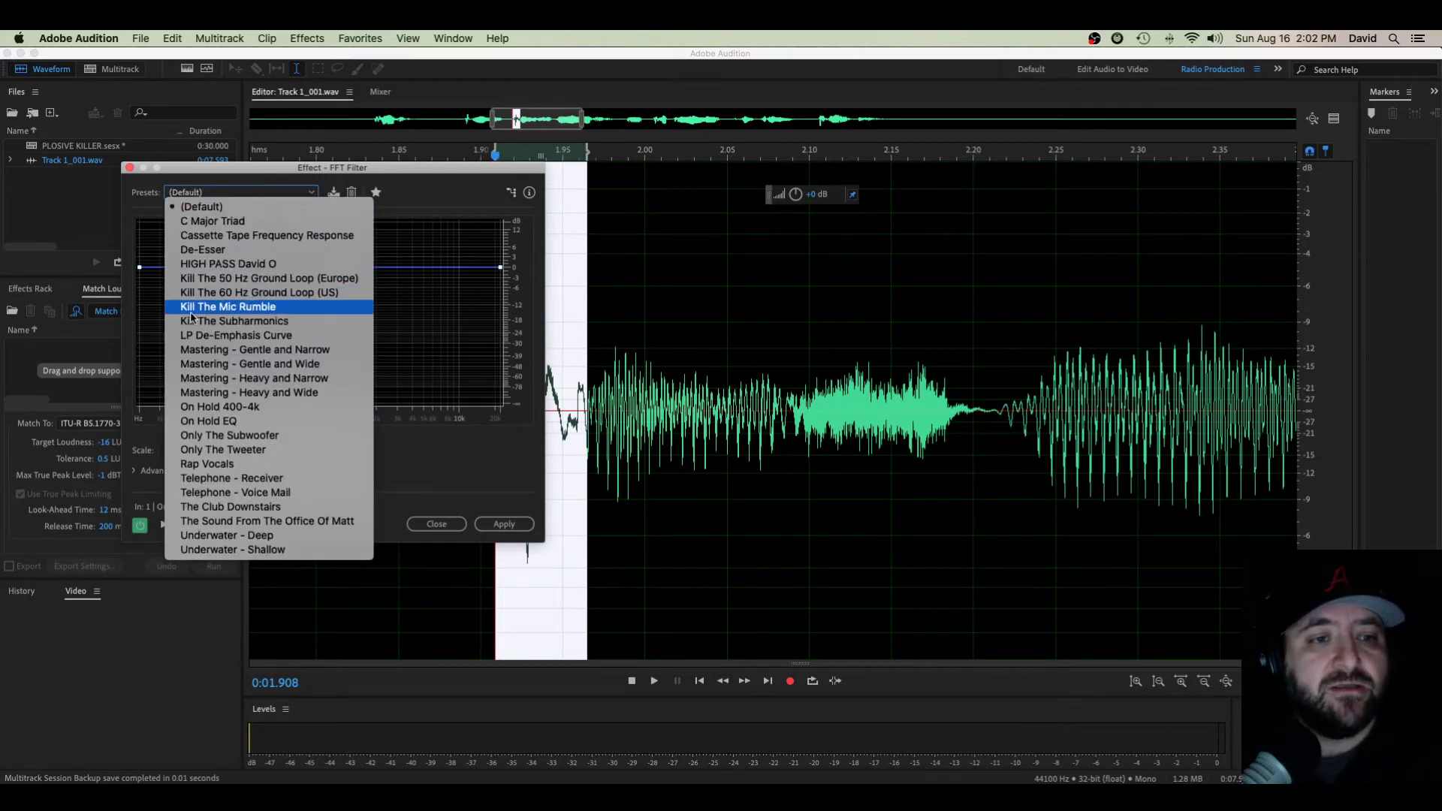
pyautogui.click(243, 308)
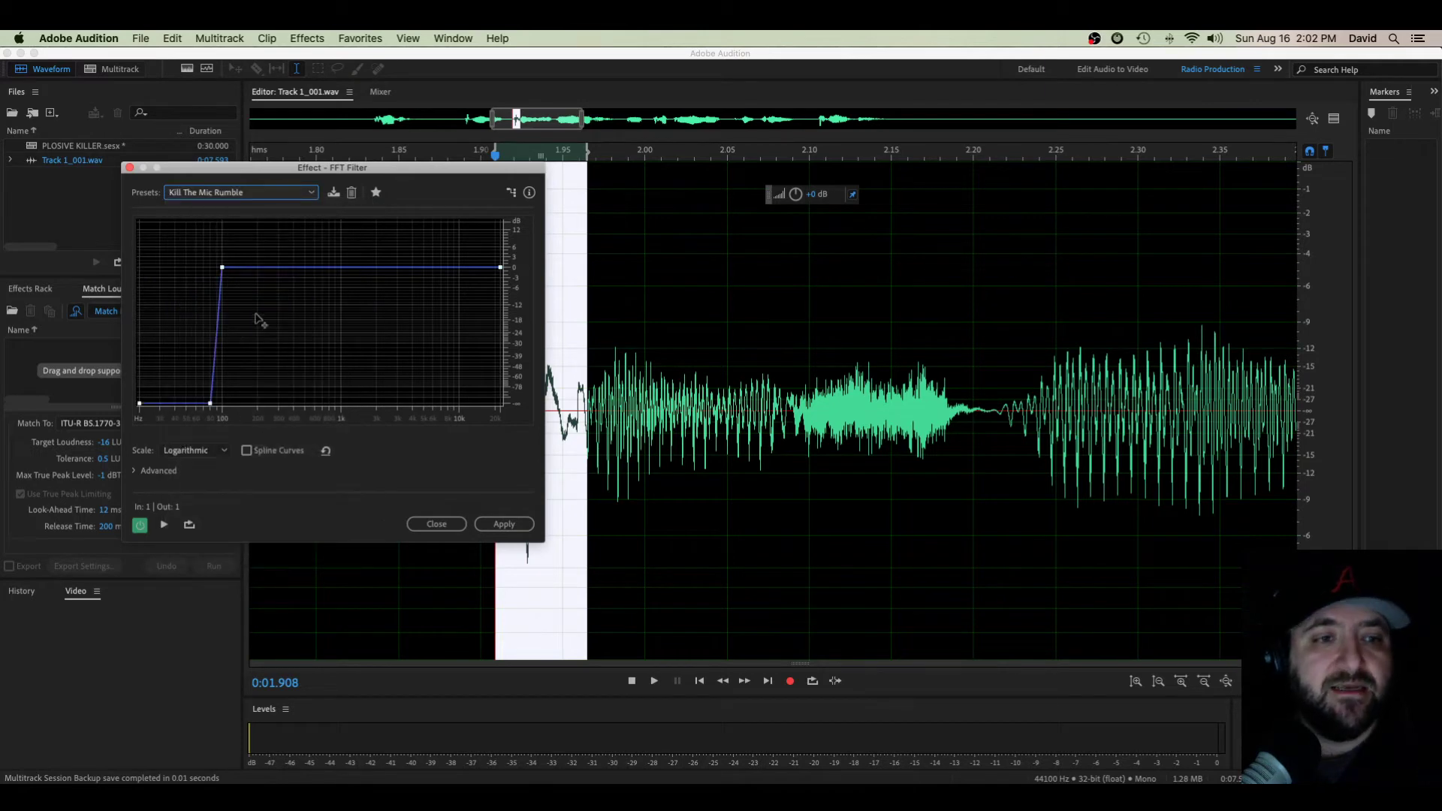
# - Check the control points on the Kill The Mic Rumble curve and apply the filter to the selected plosive
pyautogui.moveTo(223, 269)
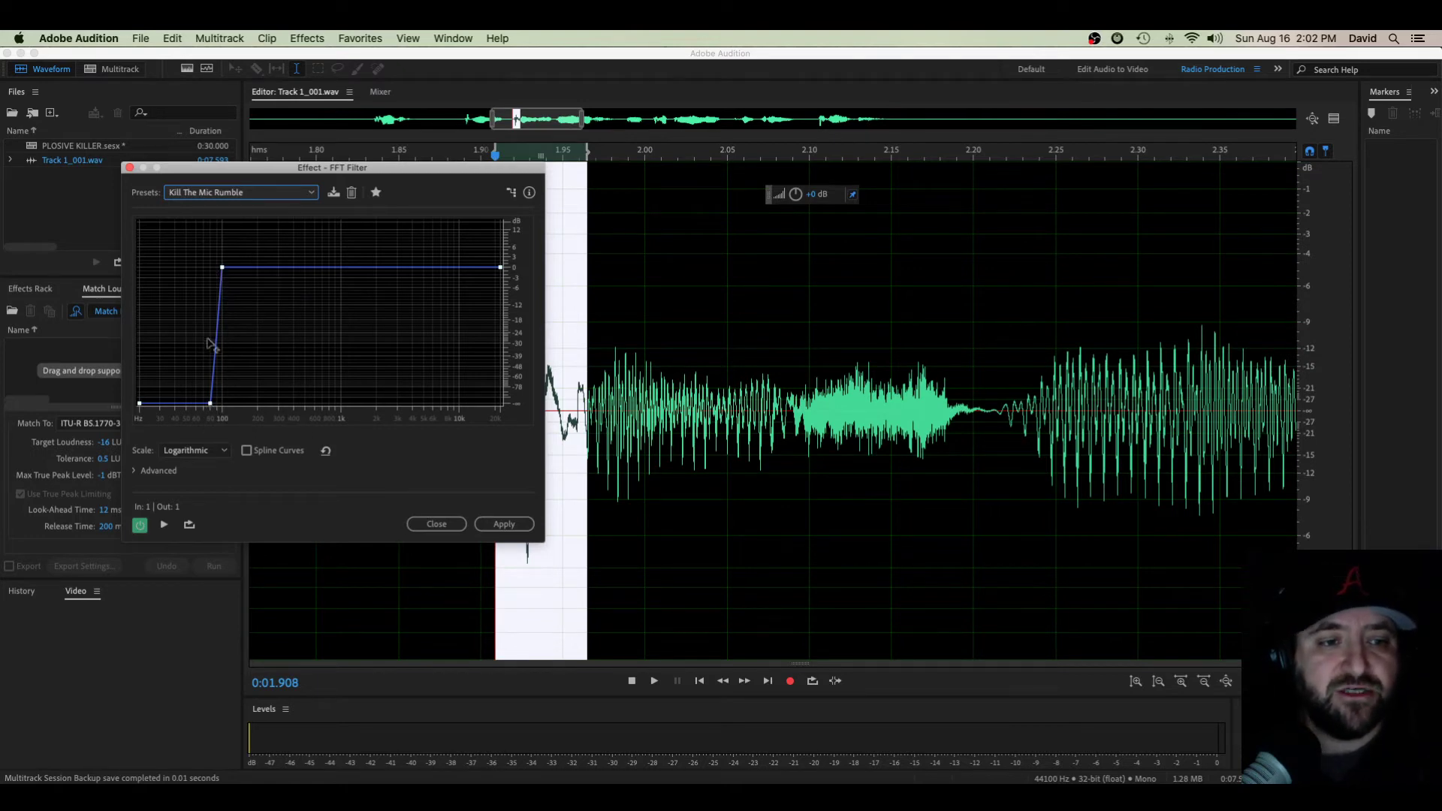
pyautogui.moveTo(213, 412)
pyautogui.moveTo(141, 409)
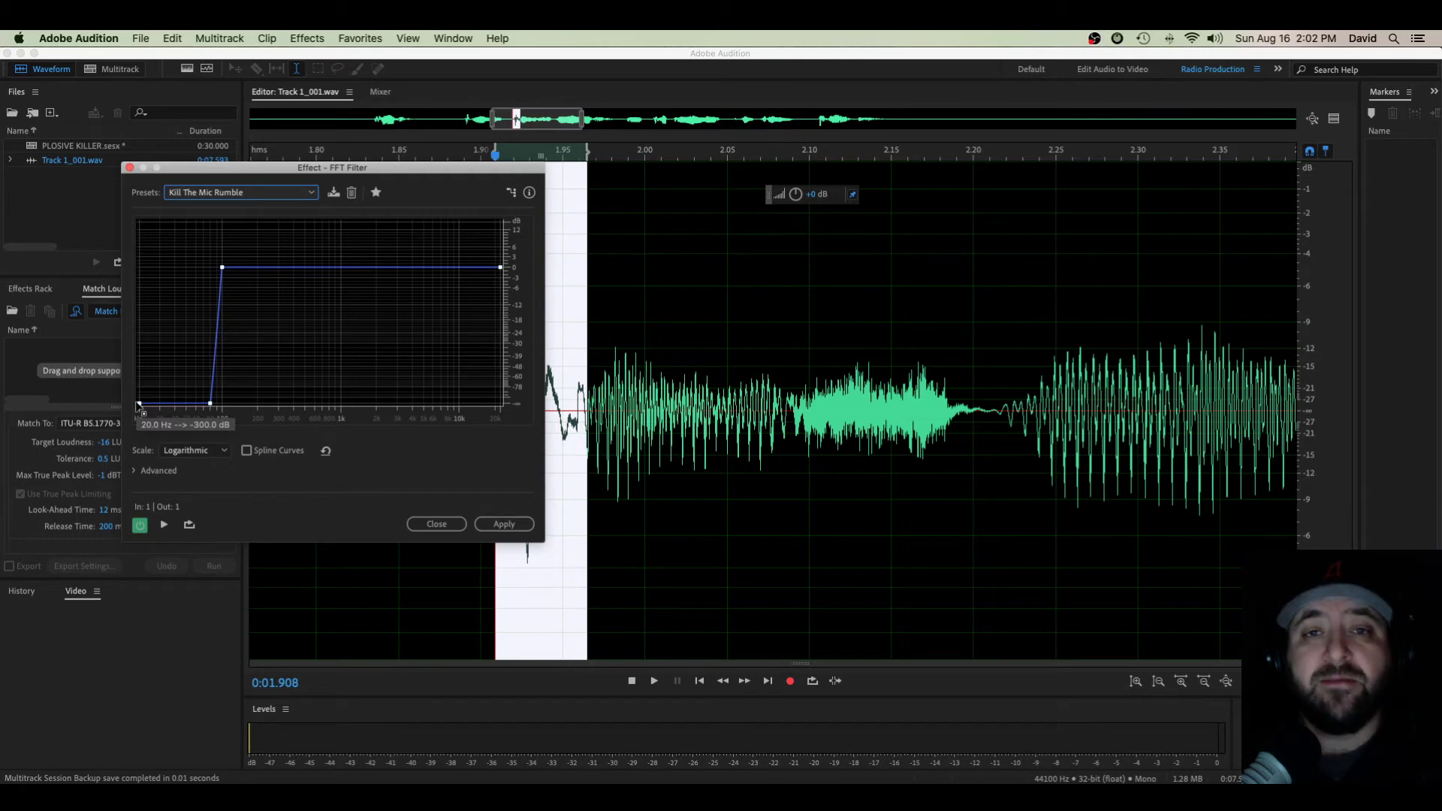
pyautogui.moveTo(409, 174); pyautogui.dragTo(342, 173)
pyautogui.click(440, 522)
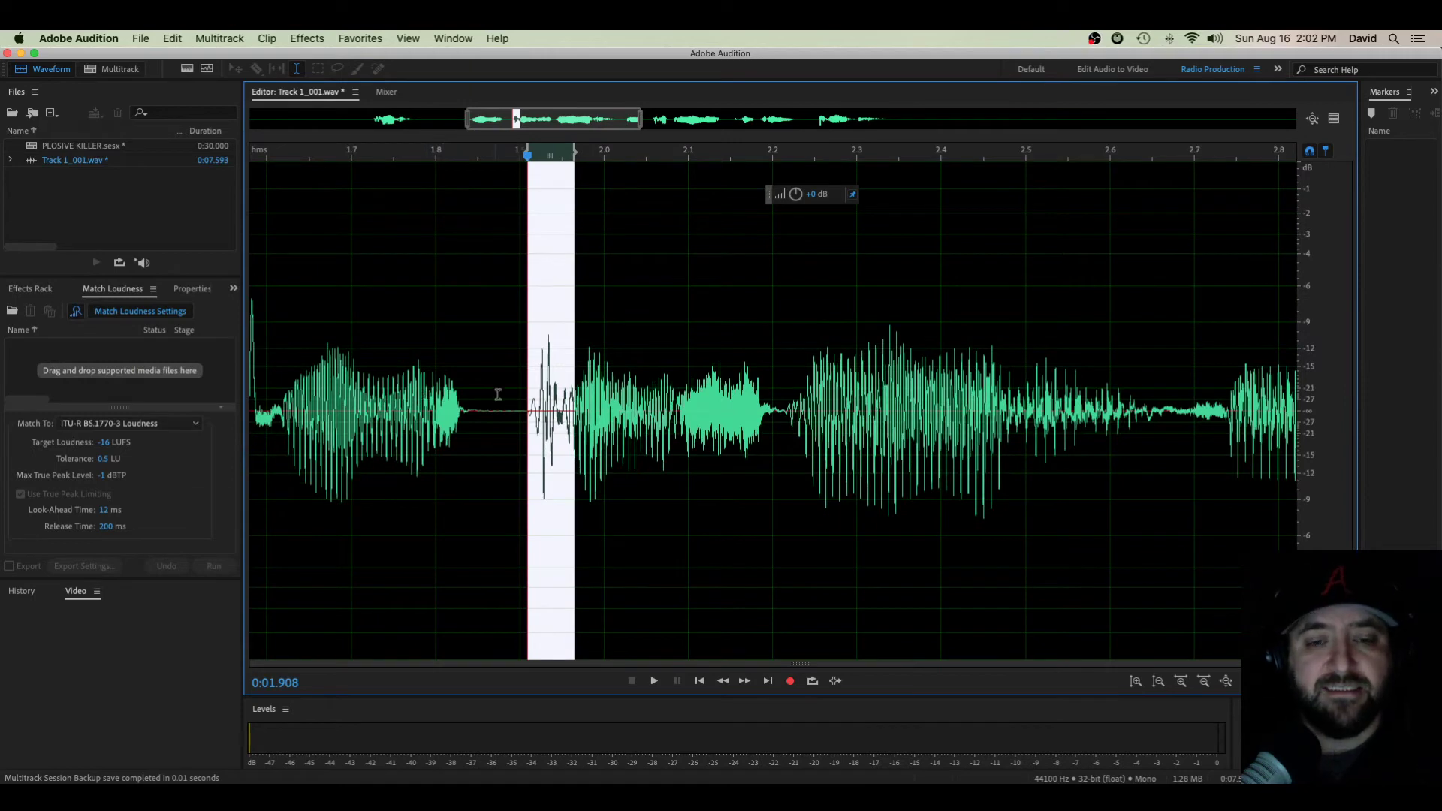
# - Listen to the filtered plosive in the passage from about 1.88 to 2.2 s
pyautogui.click(498, 394)
pyautogui.press('space')
pyautogui.moveTo(500, 397); pyautogui.dragTo(776, 406)
pyautogui.press('space')
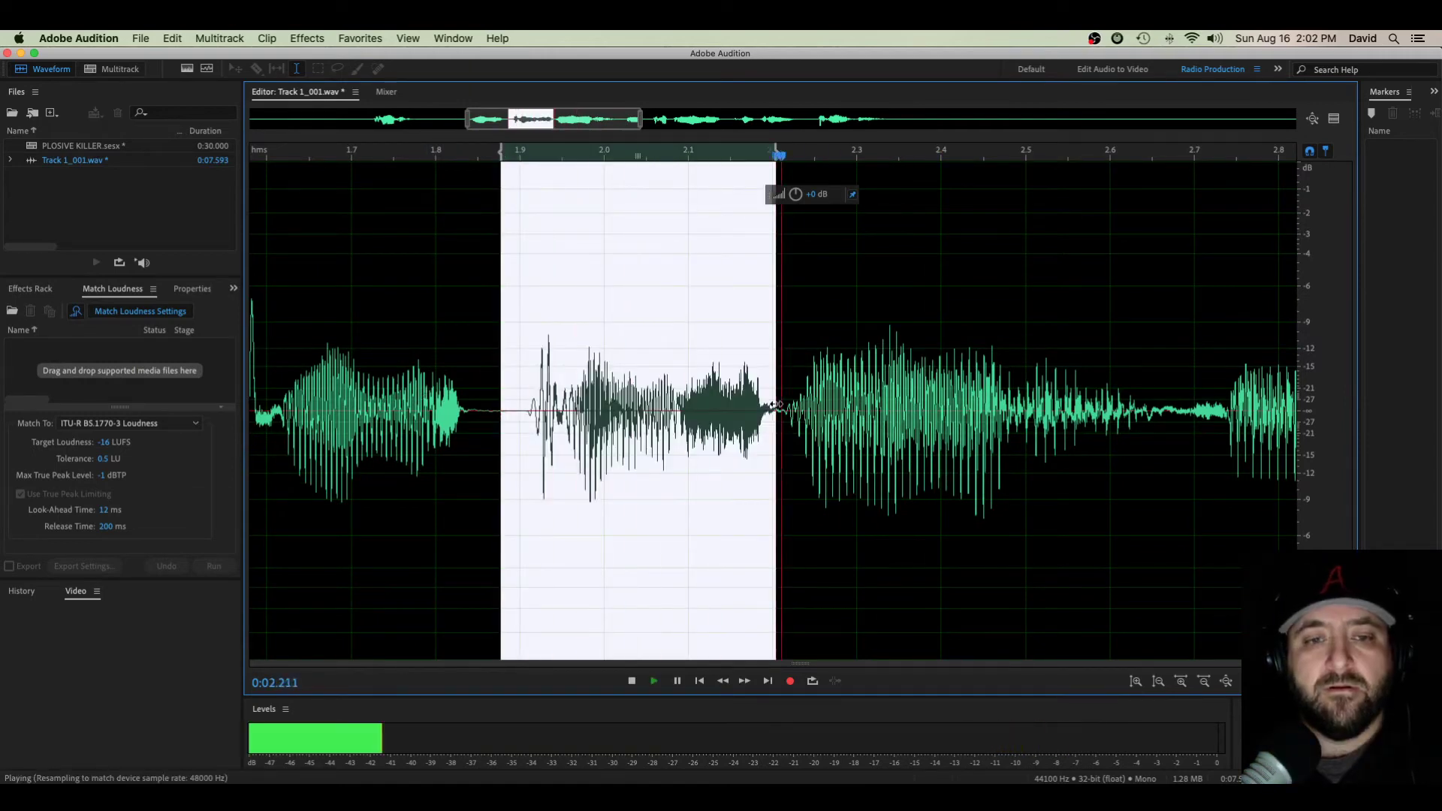
# - Apply the FFT Filter with Kill The Mic Rumble to the plosive from about 1.913 to 1.962 s and listen to it
pyautogui.click(307, 37)
pyautogui.moveTo(320, 256)
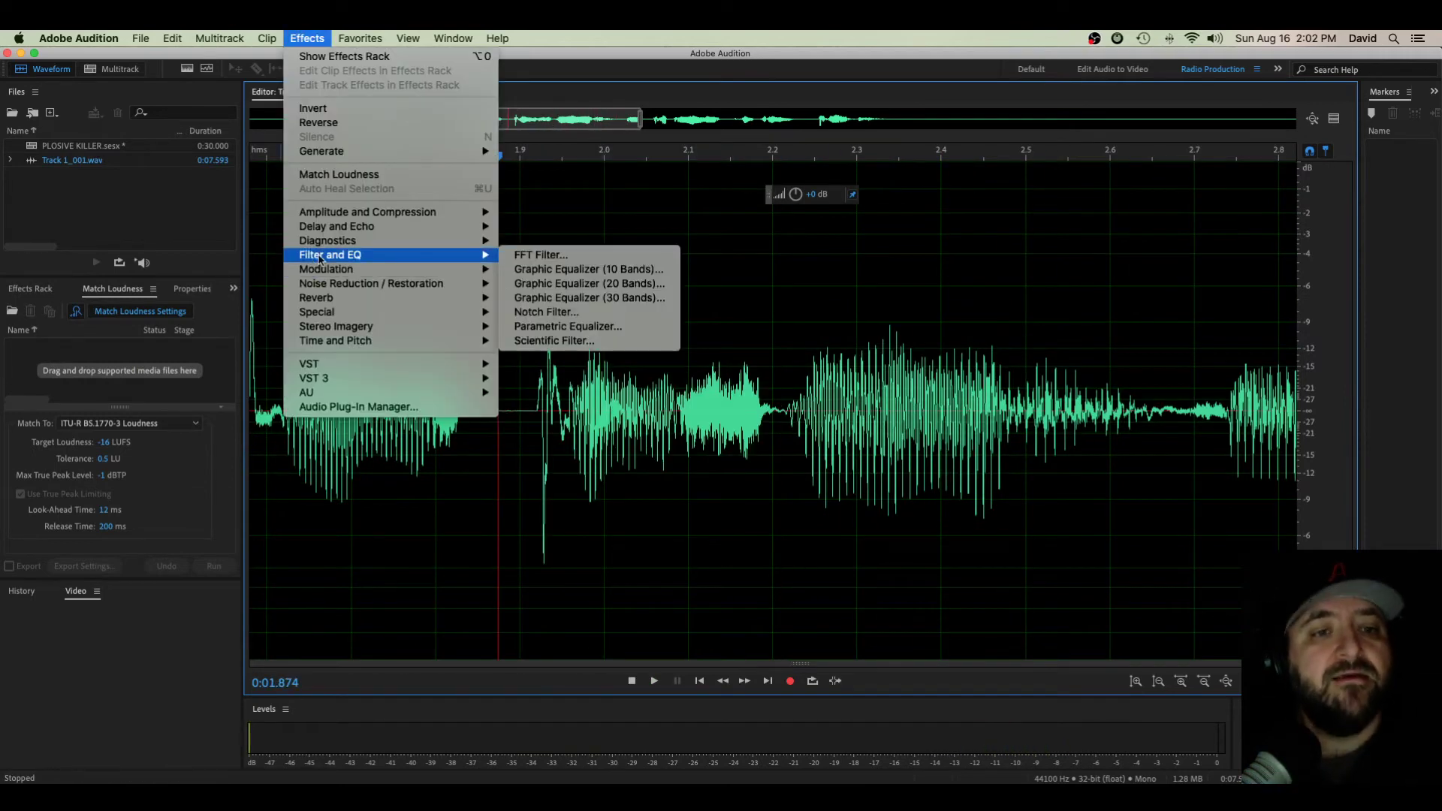
pyautogui.click(588, 257)
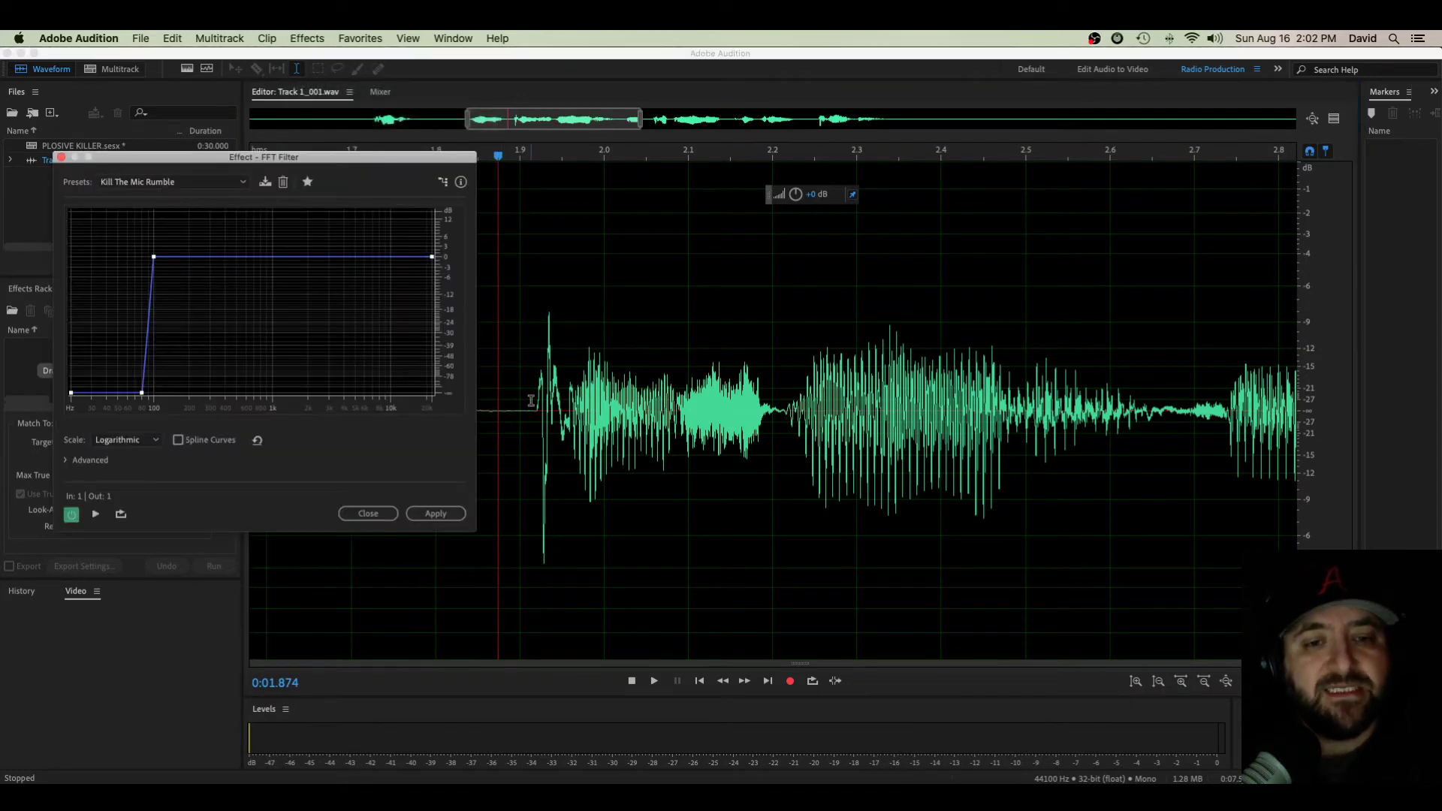
pyautogui.moveTo(532, 401); pyautogui.dragTo(571, 411)
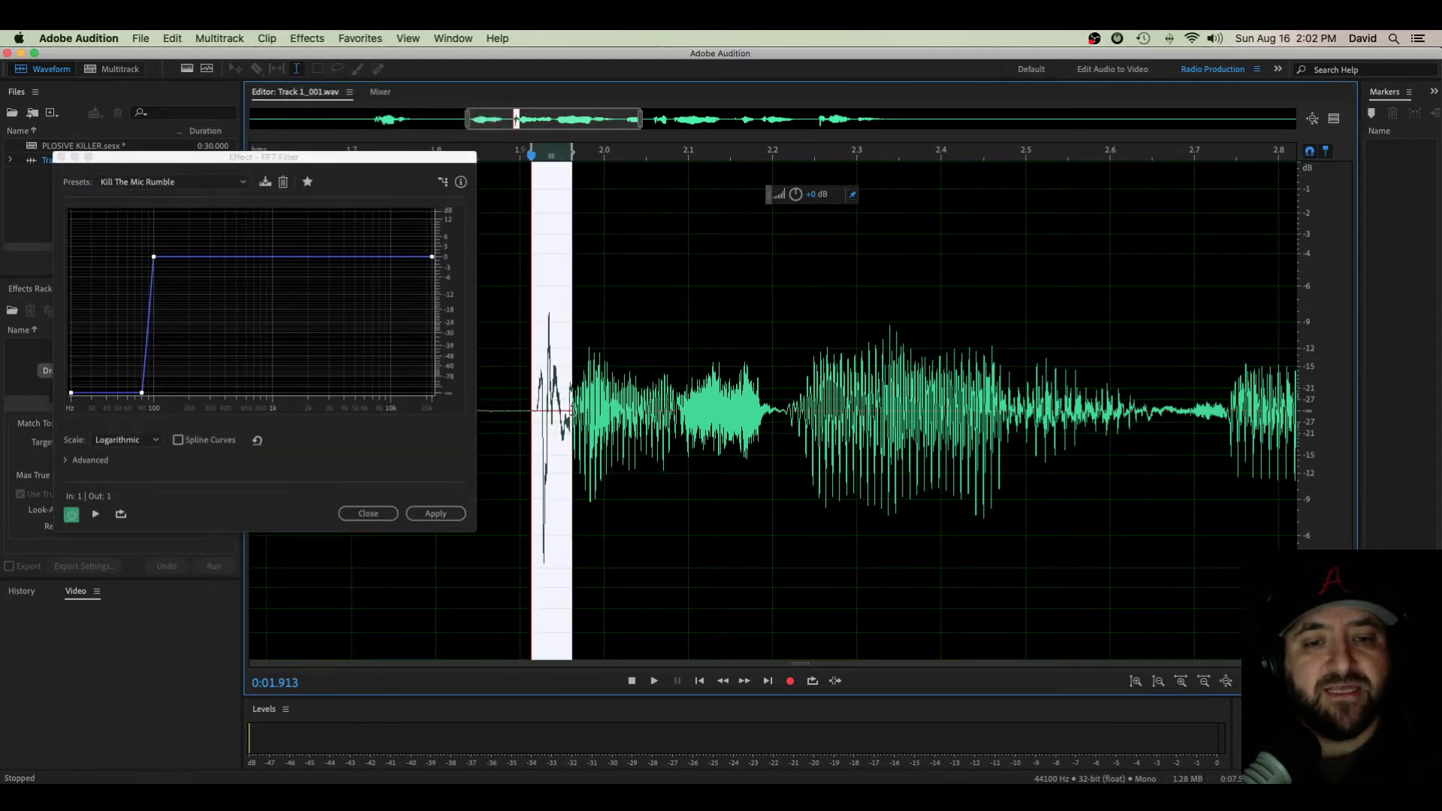
pyautogui.click(435, 514)
pyautogui.click(529, 433)
pyautogui.press('space')
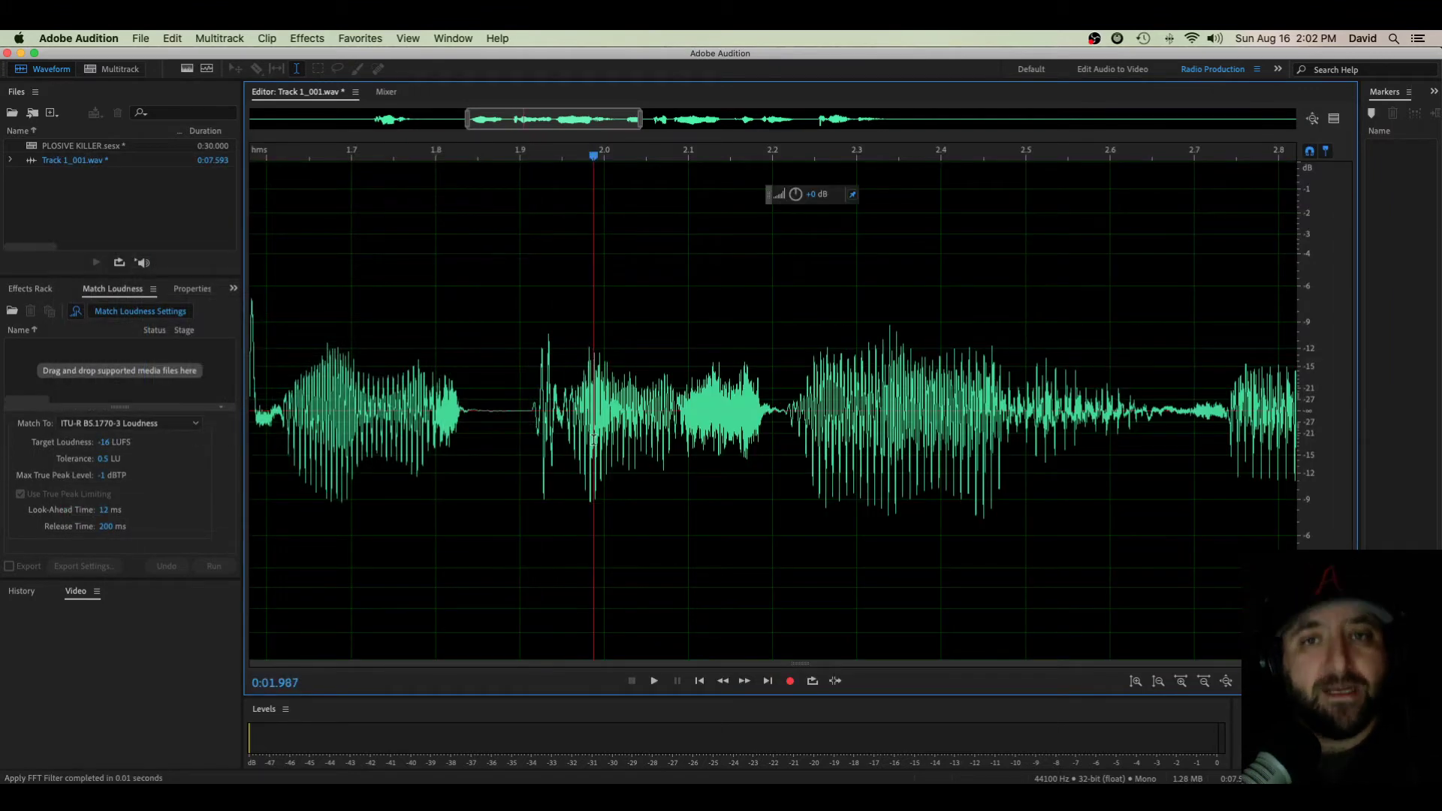
# - Select the unfiltered plosive from about 1.915 to 1.962 s and open the Parametric Equalizer for it
pyautogui.click(489, 355)
pyautogui.scroll(3, 534, 381)
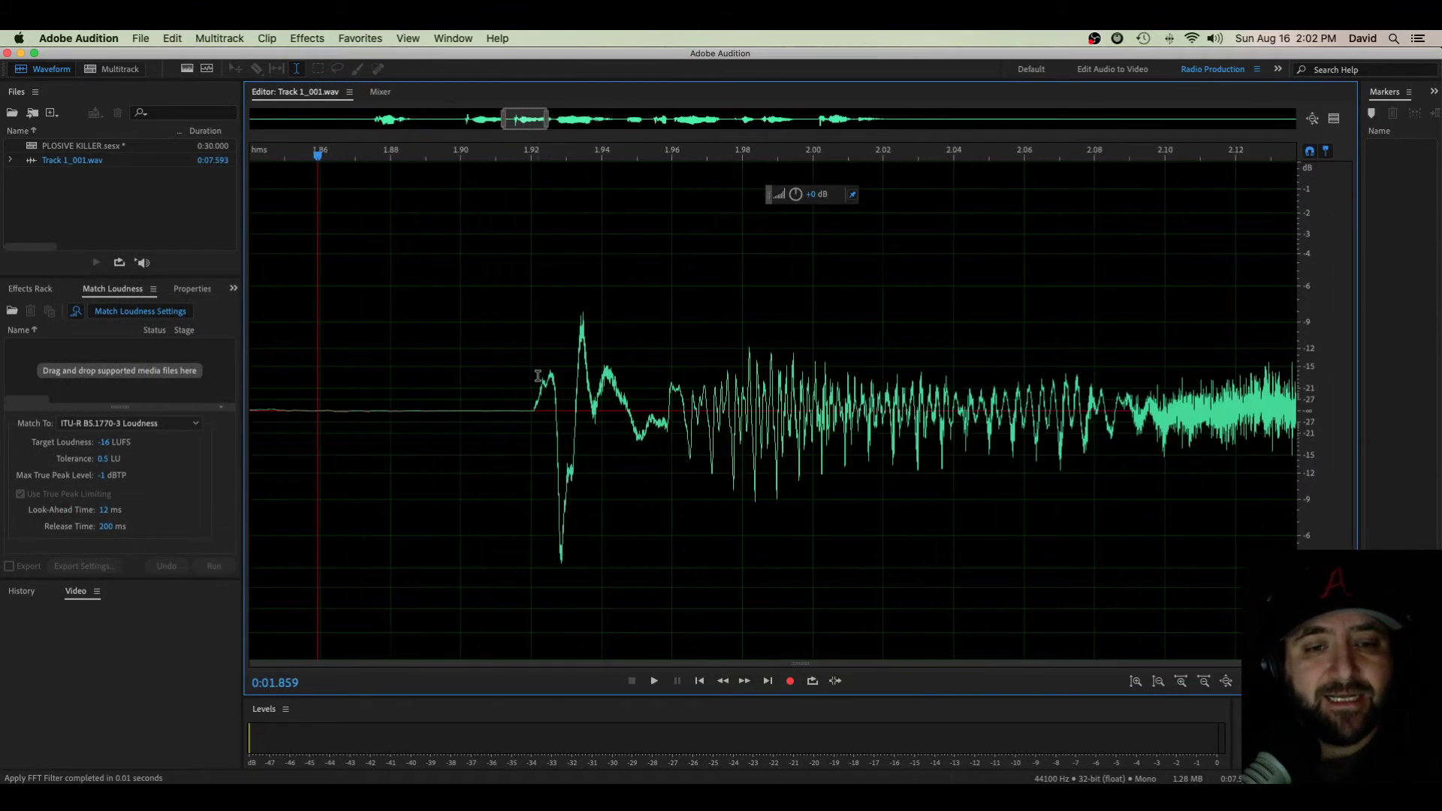
pyautogui.moveTo(517, 369); pyautogui.dragTo(679, 376)
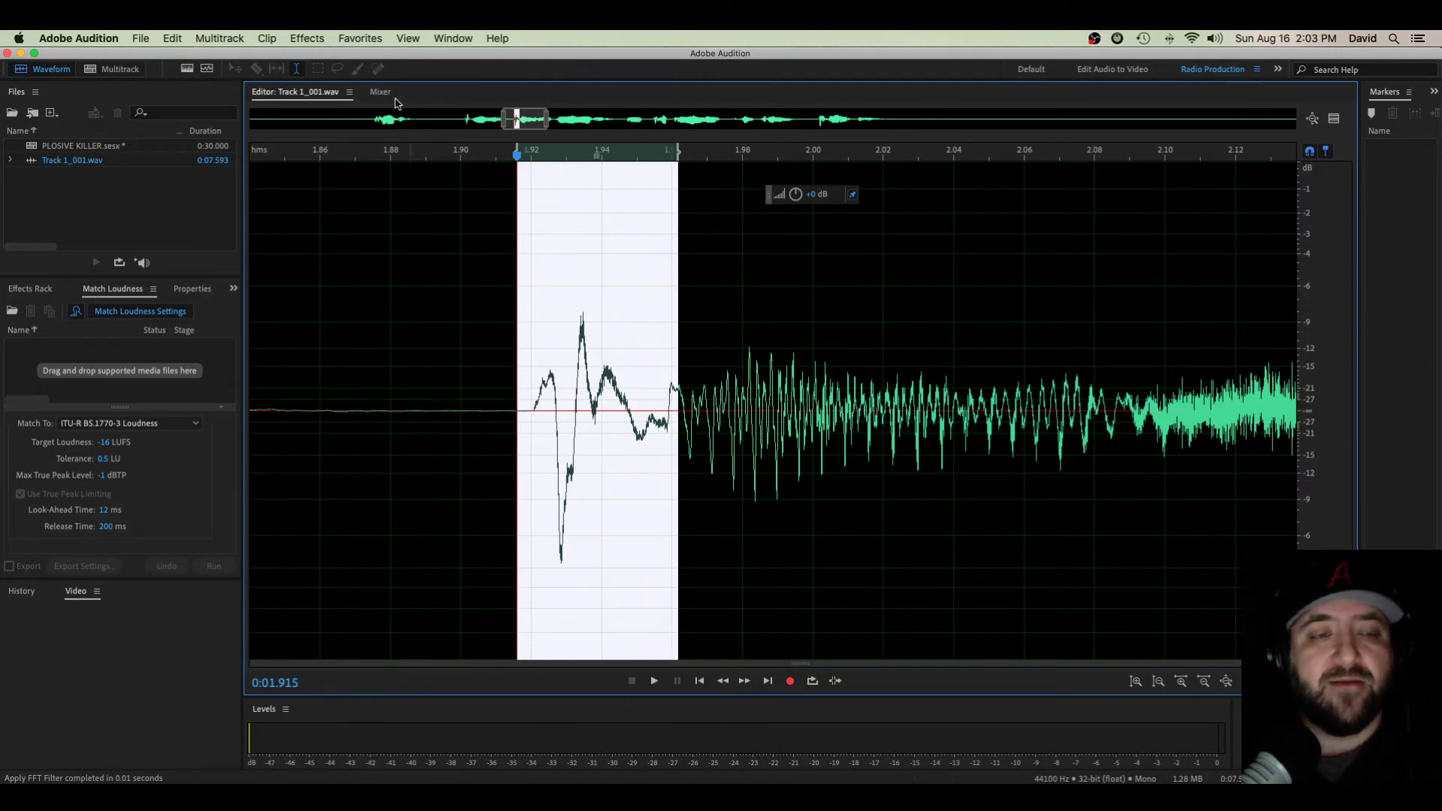
pyautogui.click(306, 38)
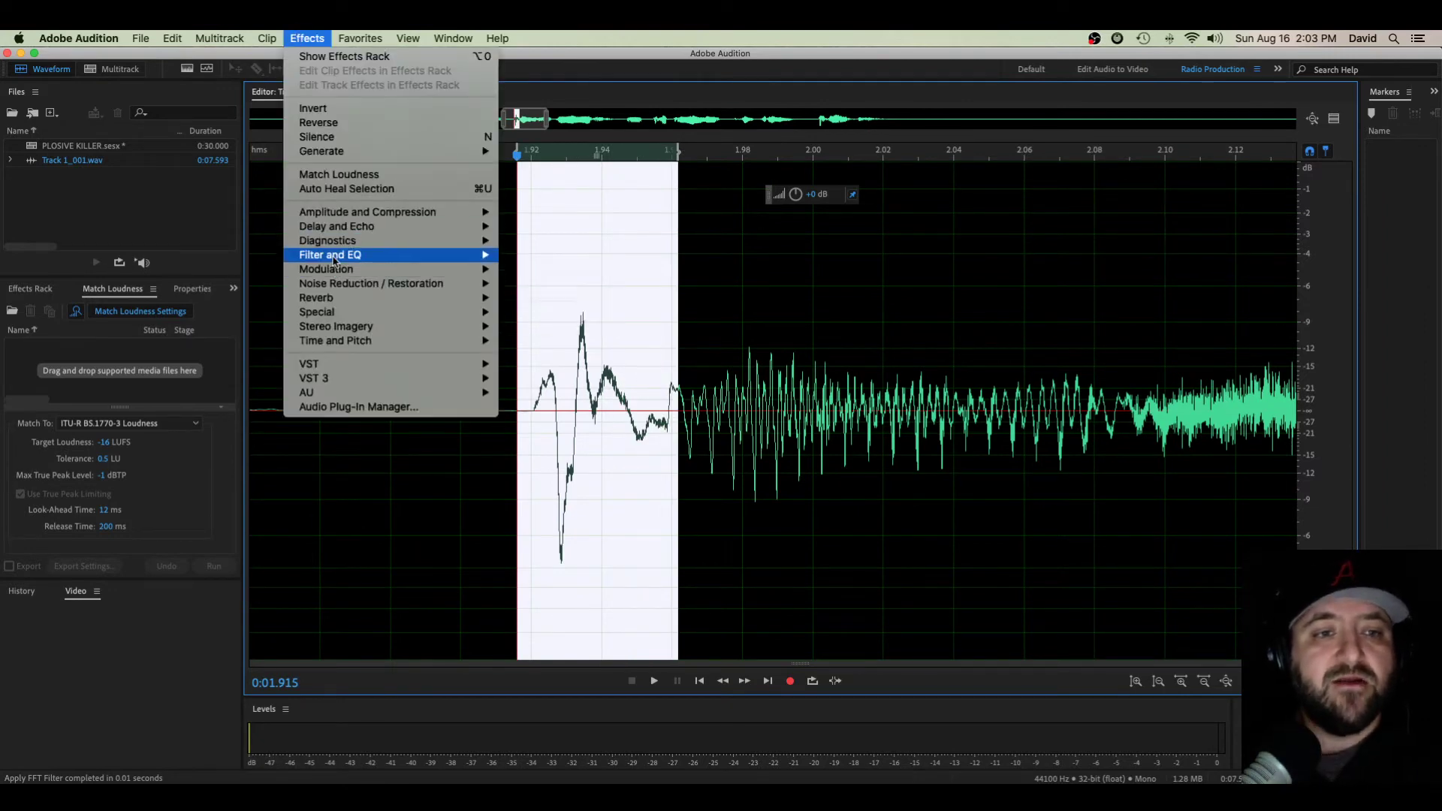
pyautogui.moveTo(334, 261)
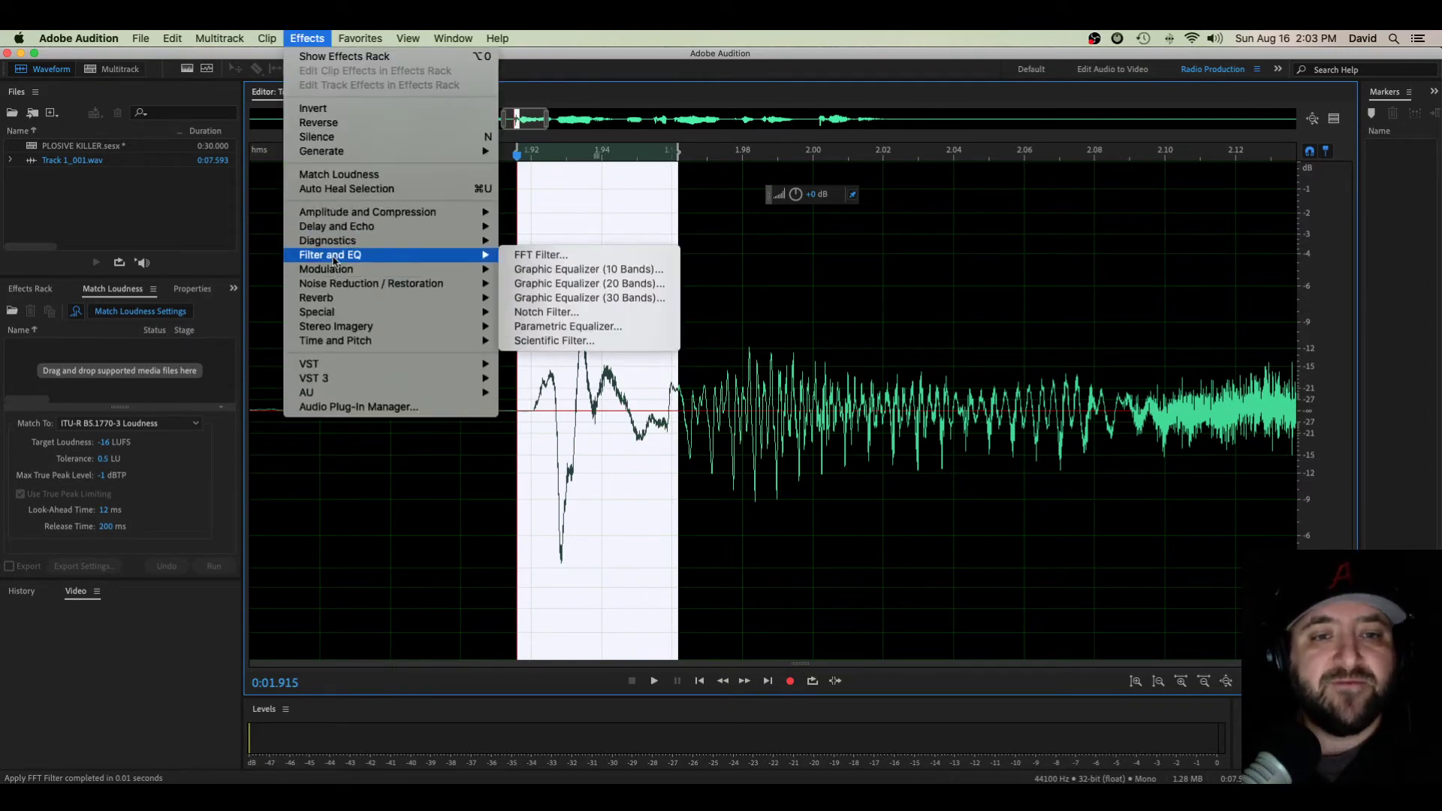
pyautogui.click(566, 327)
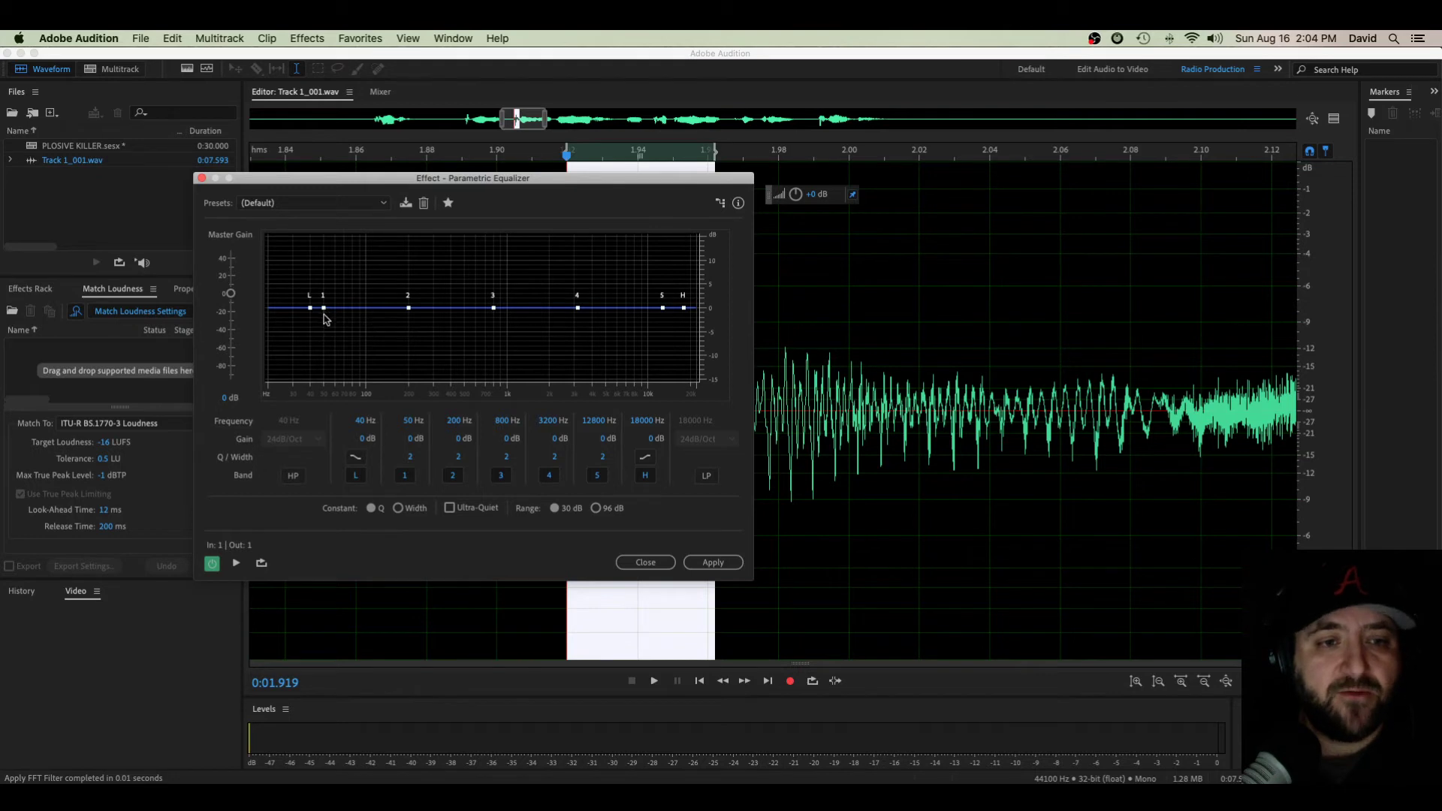
# - Set equalizer band 1 to -15 dB at 49 Hz with Q 1.2 and band 2 to -4.9 dB at 199 Hz with Q 1.5
pyautogui.moveTo(324, 308); pyautogui.dragTo(323, 380)
pyautogui.moveTo(409, 457); pyautogui.dragTo(411, 461)
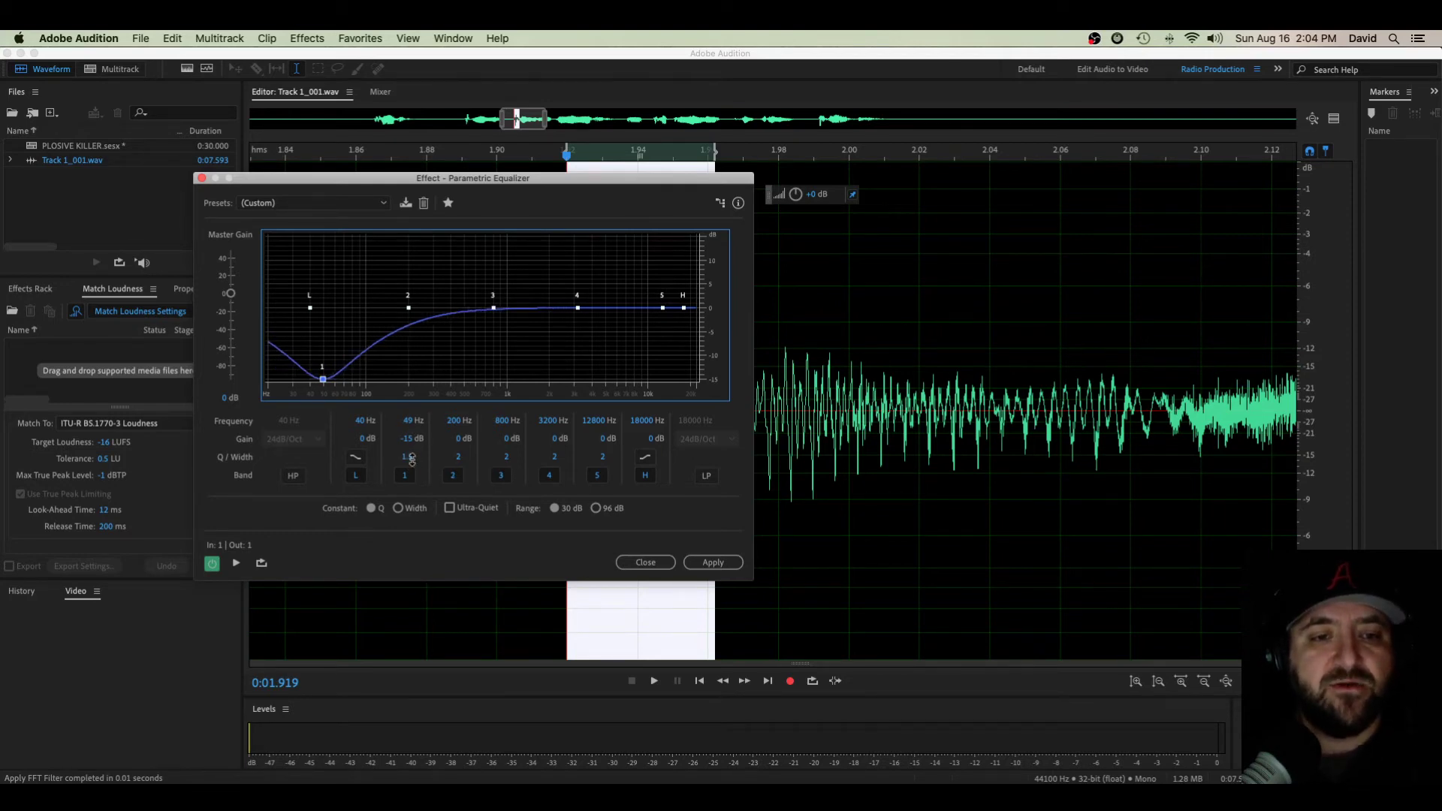
pyautogui.moveTo(409, 307); pyautogui.dragTo(409, 331)
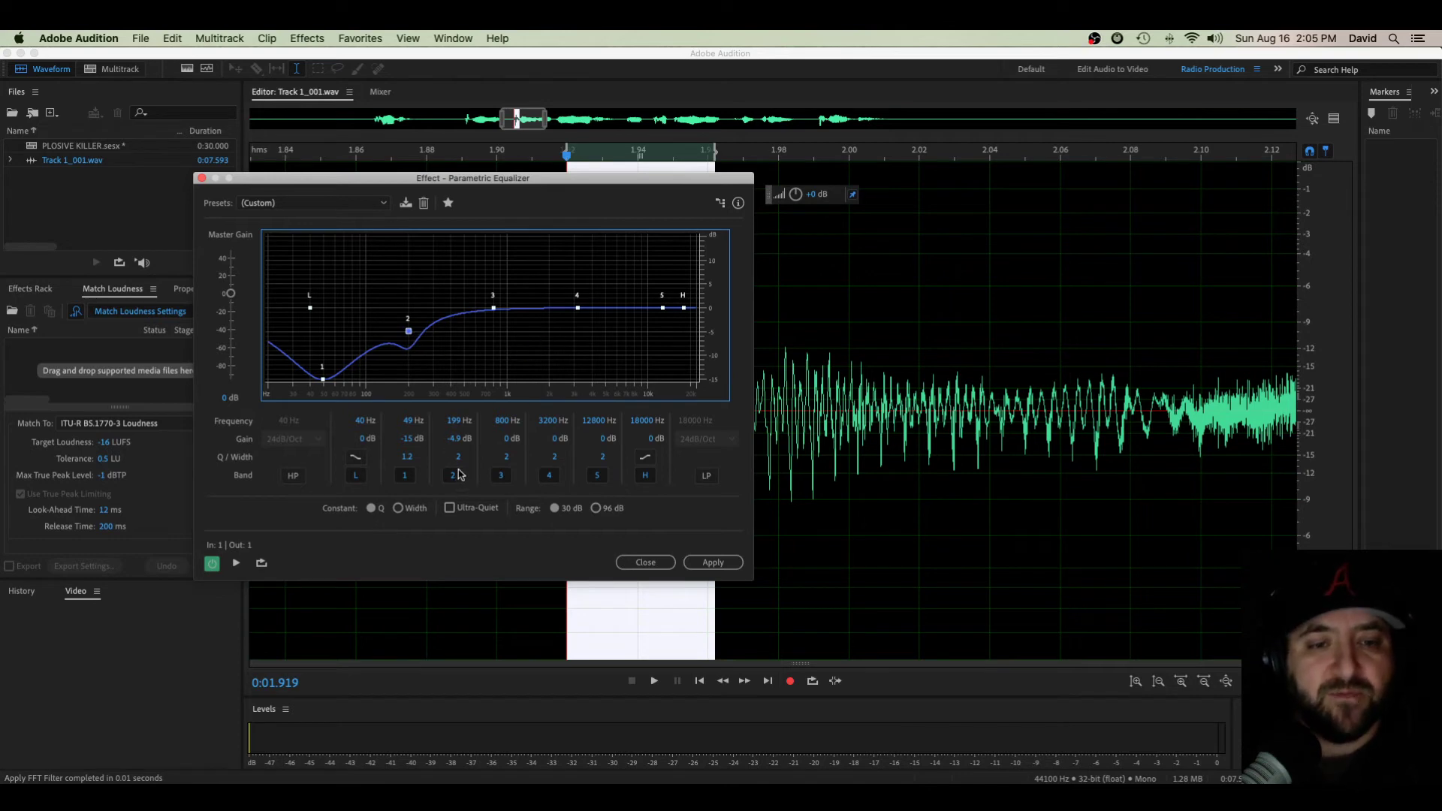
pyautogui.moveTo(458, 463); pyautogui.dragTo(463, 464)
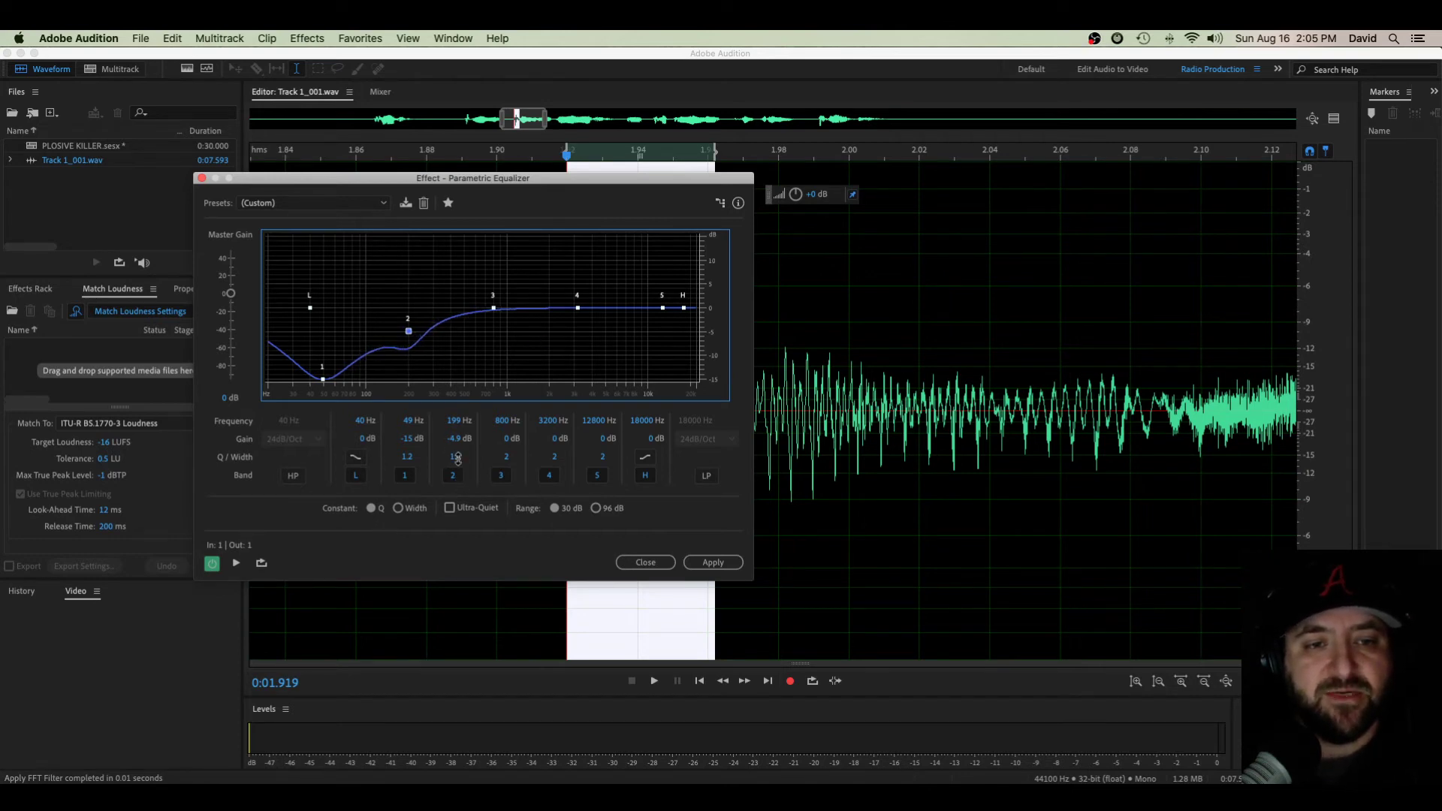
# - Uncover the plosive behind the effect window and apply the Parametric Equalizer to the selection
pyautogui.moveTo(563, 186); pyautogui.dragTo(374, 132)
pyautogui.hscroll(-5, 804, 420)
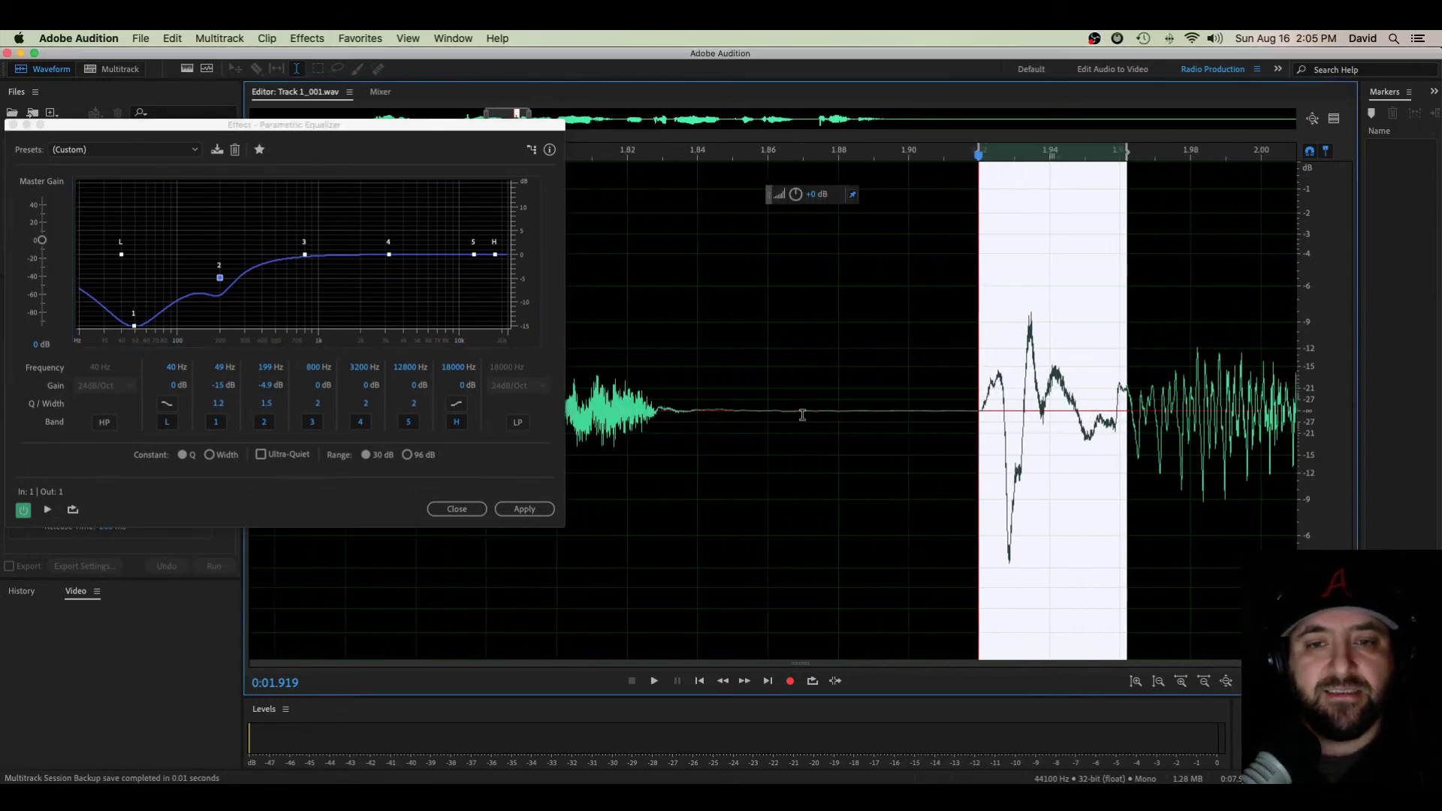
pyautogui.click(525, 510)
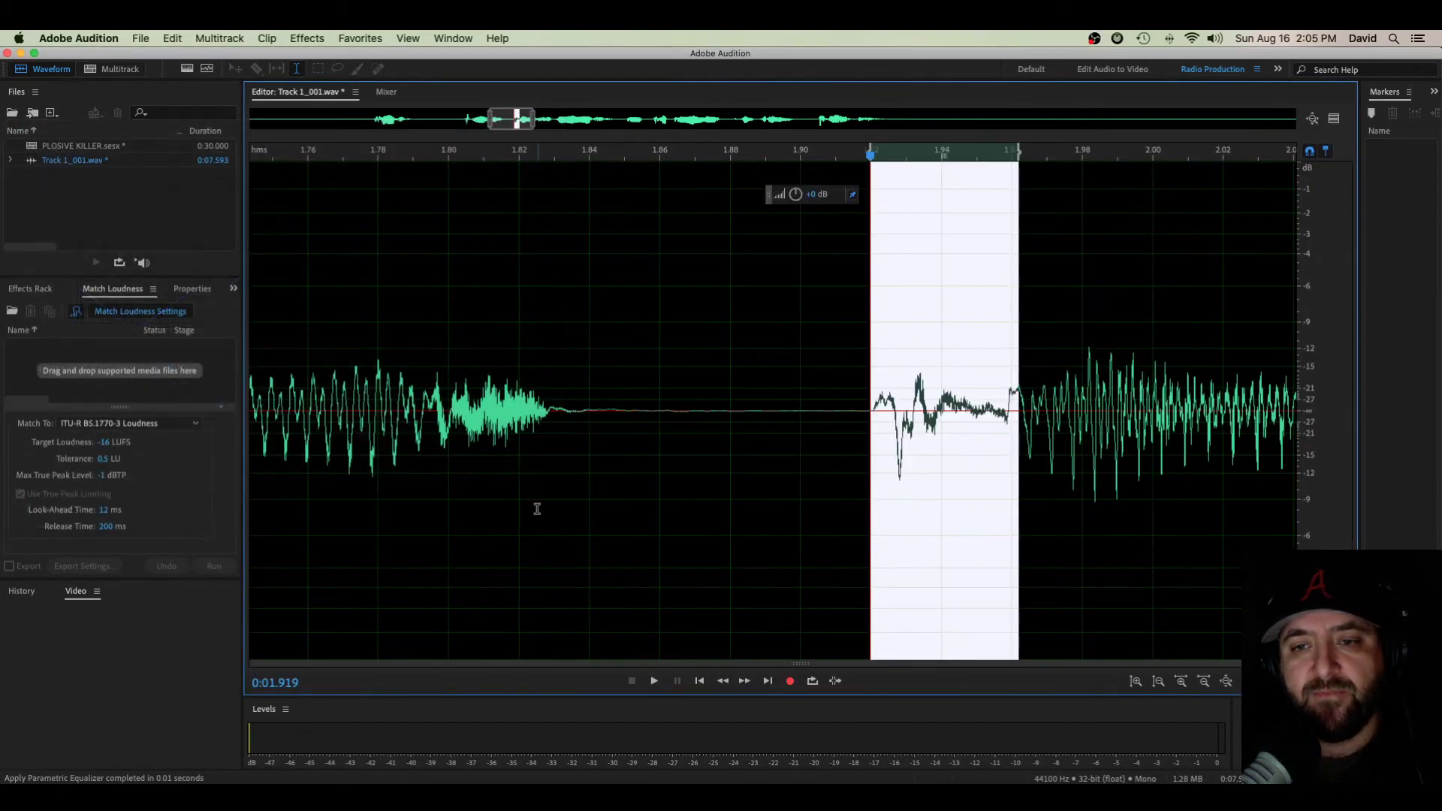
# - Inspect the equalized passage from about 1.914 to 2.01 s, clear the selection and listen to the plosive in context
pyautogui.click(621, 409)
pyautogui.hscroll(3, 509, 409)
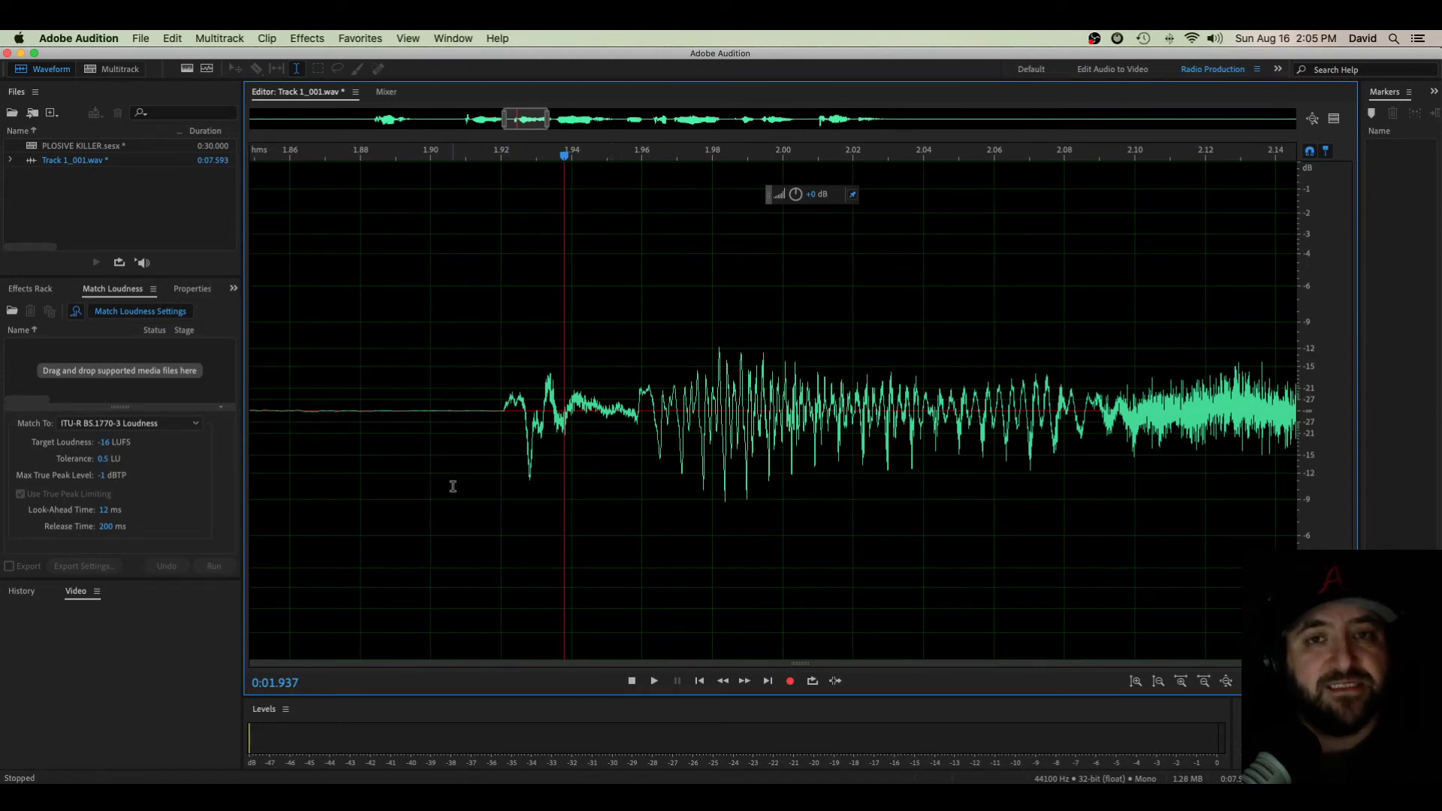
pyautogui.moveTo(483, 399); pyautogui.dragTo(819, 400)
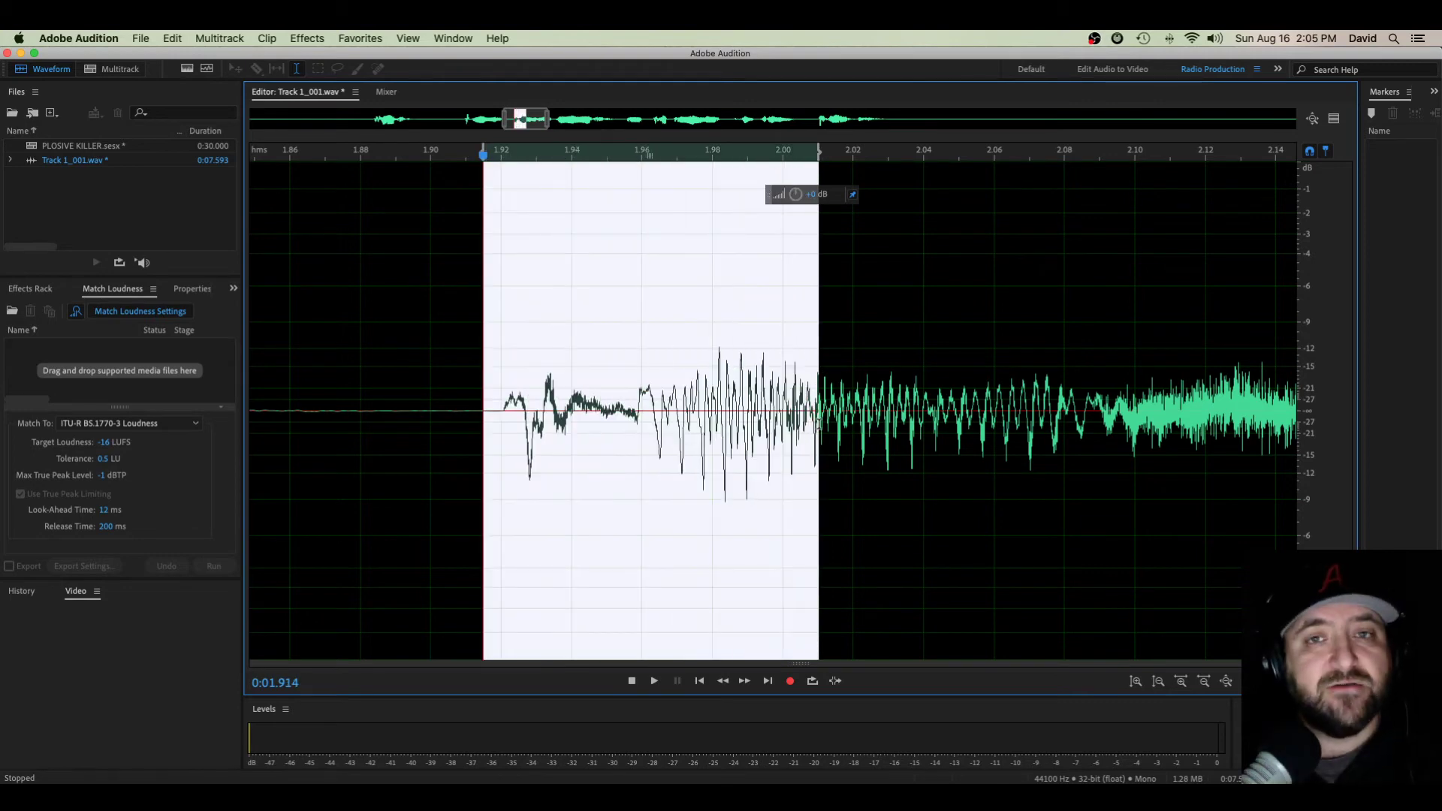
pyautogui.scroll(-5, 886, 484)
pyautogui.press('super+shift+a')
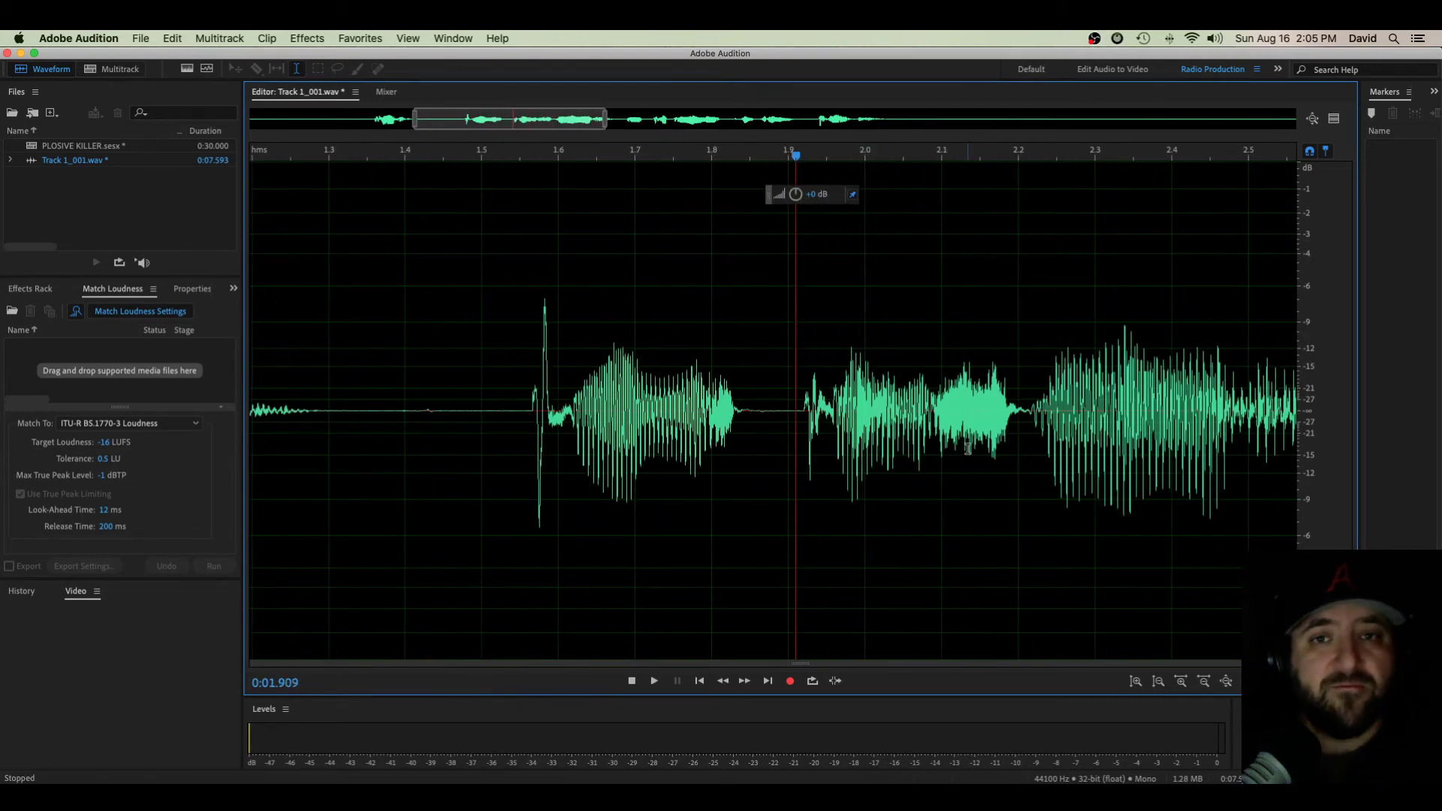
pyautogui.press('space')
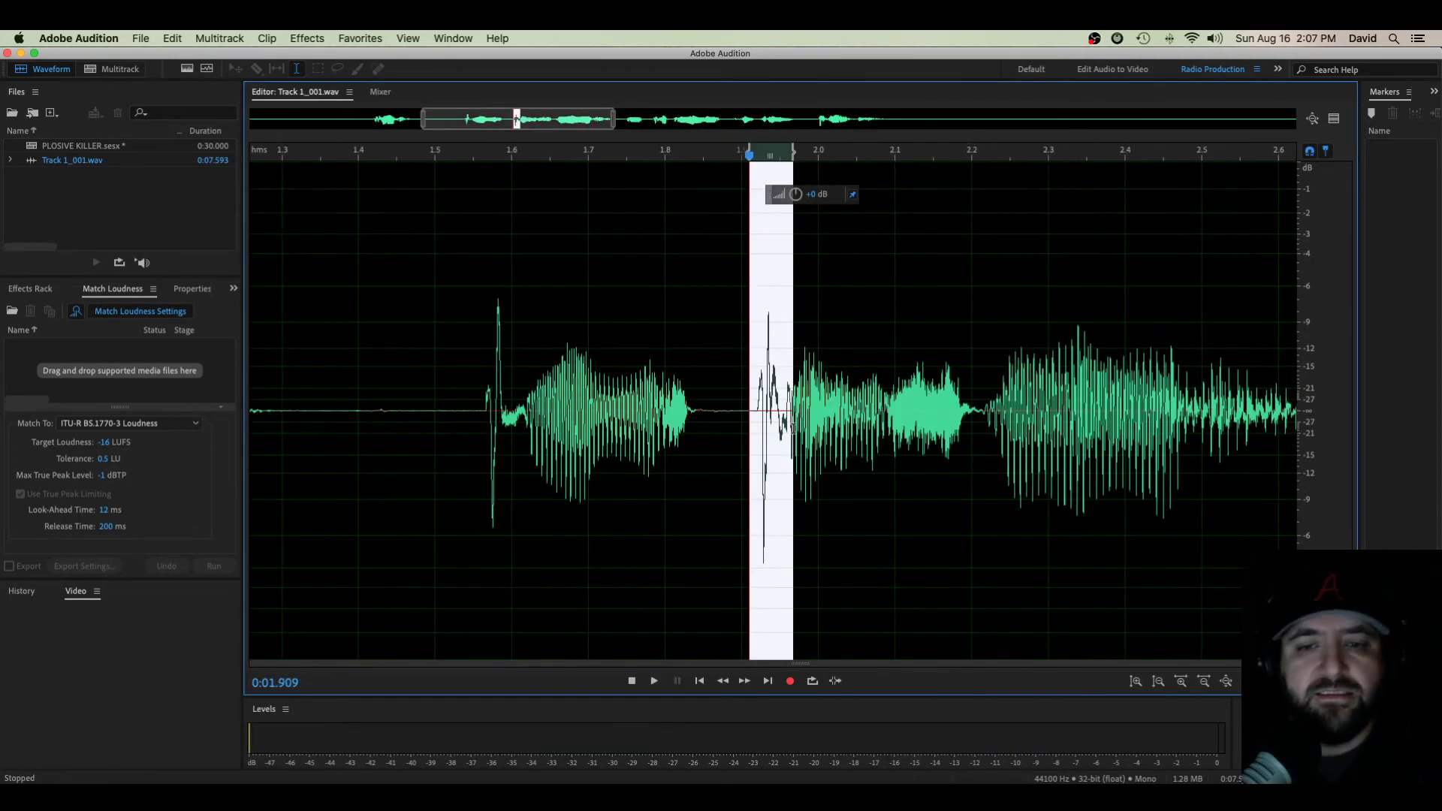
# - Select the plosive from about 1.916 to 1.965 s and open the Parametric Equalizer for it
pyautogui.scroll(5, 786, 461)
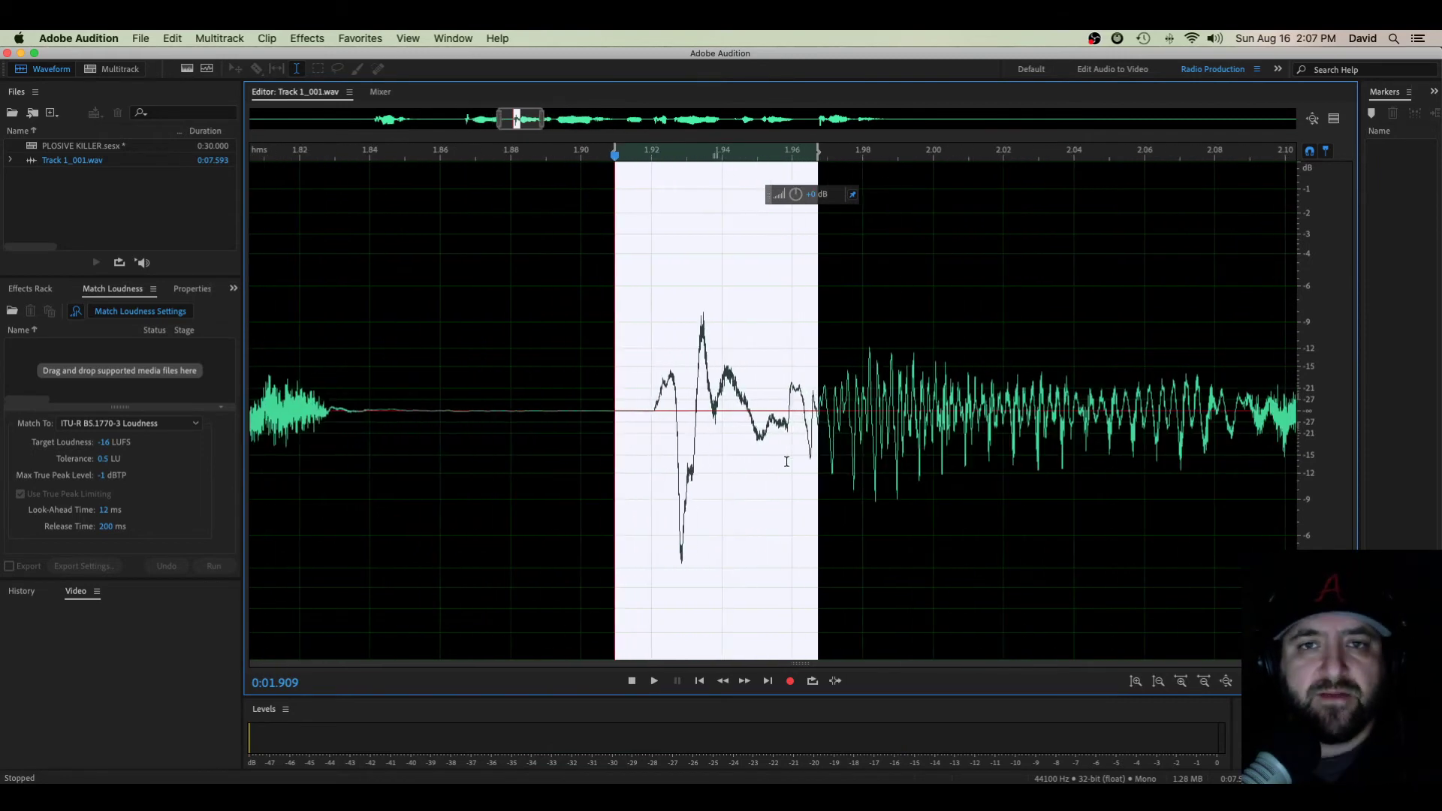
pyautogui.click(866, 465)
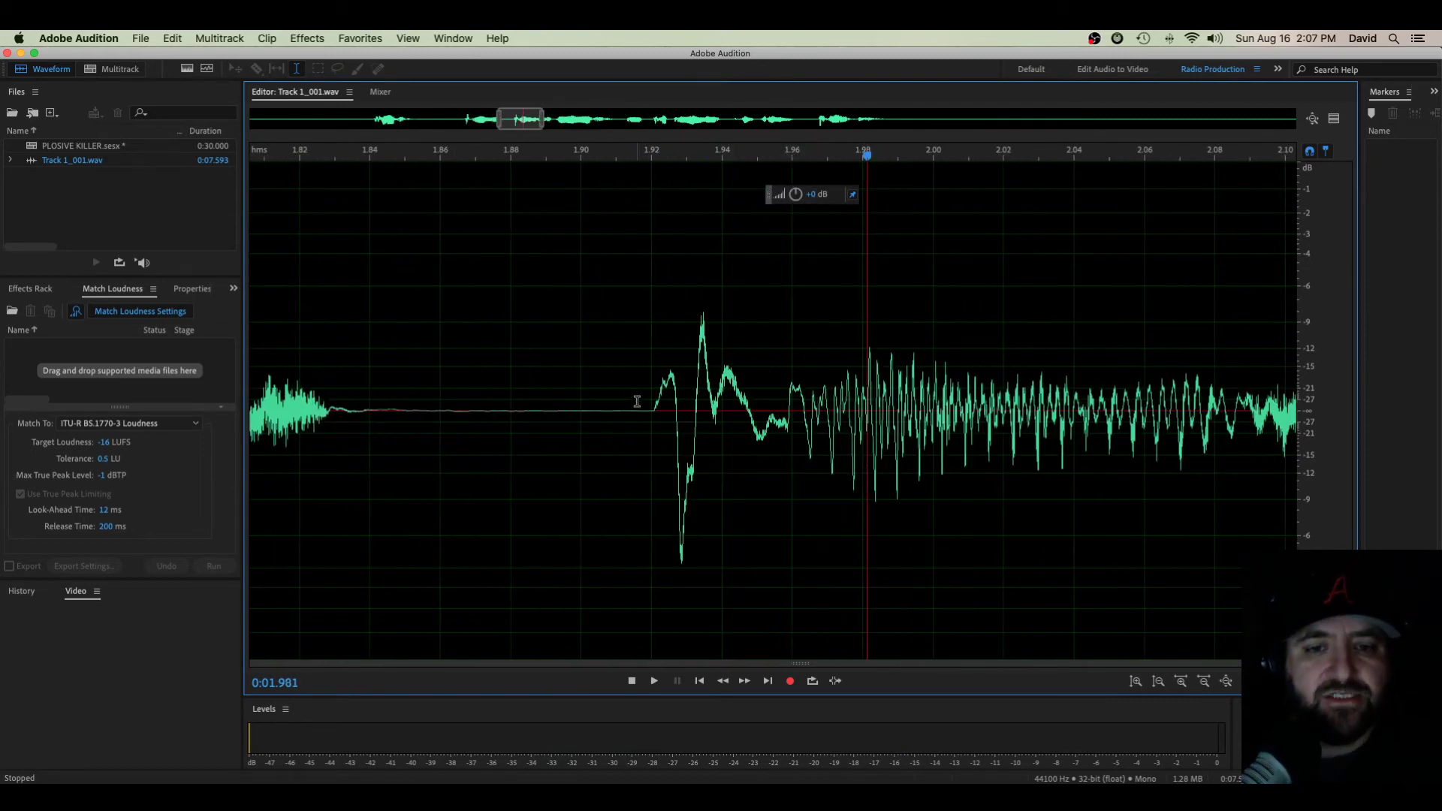
pyautogui.moveTo(637, 402); pyautogui.dragTo(809, 376)
pyautogui.click(308, 38)
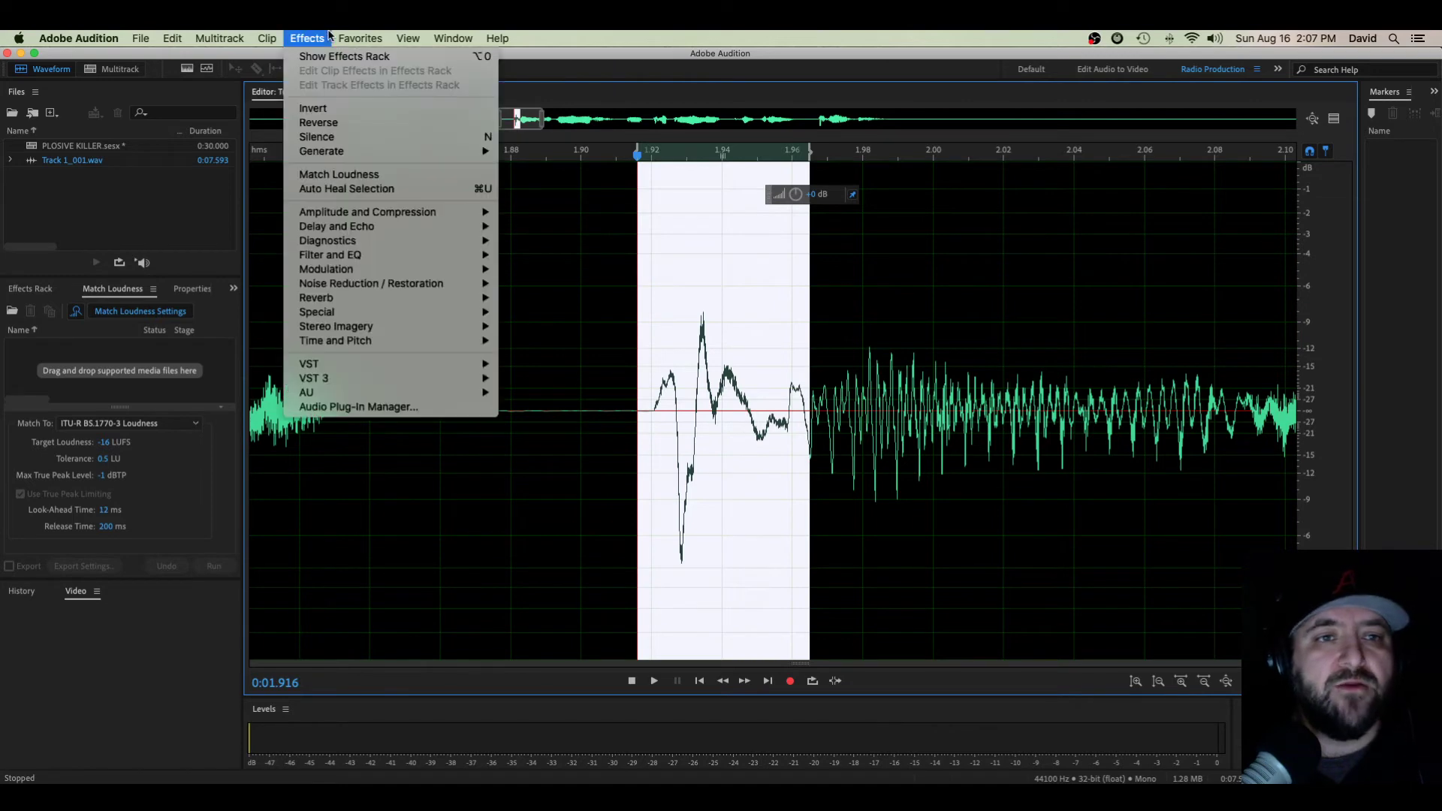
pyautogui.moveTo(338, 255)
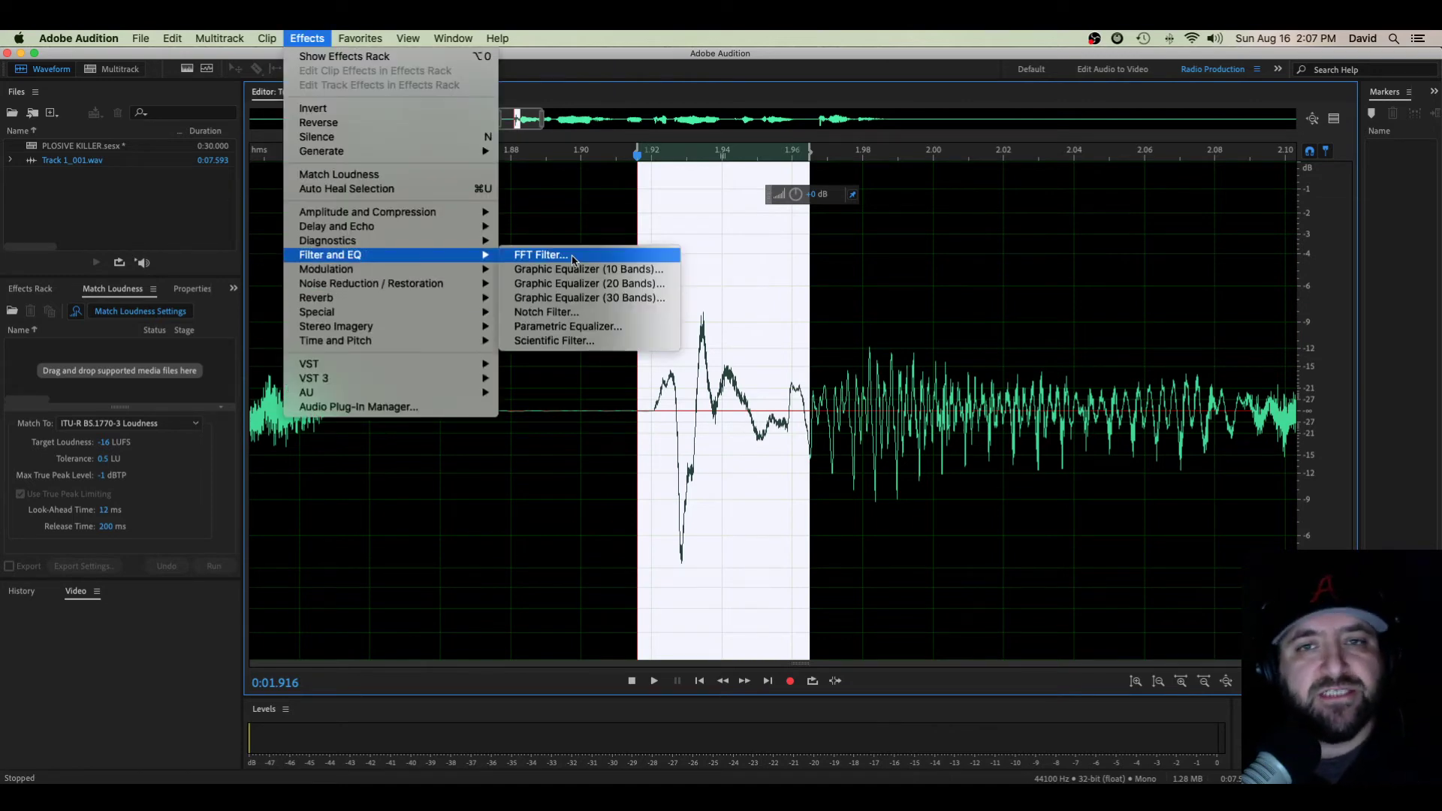
pyautogui.click(548, 329)
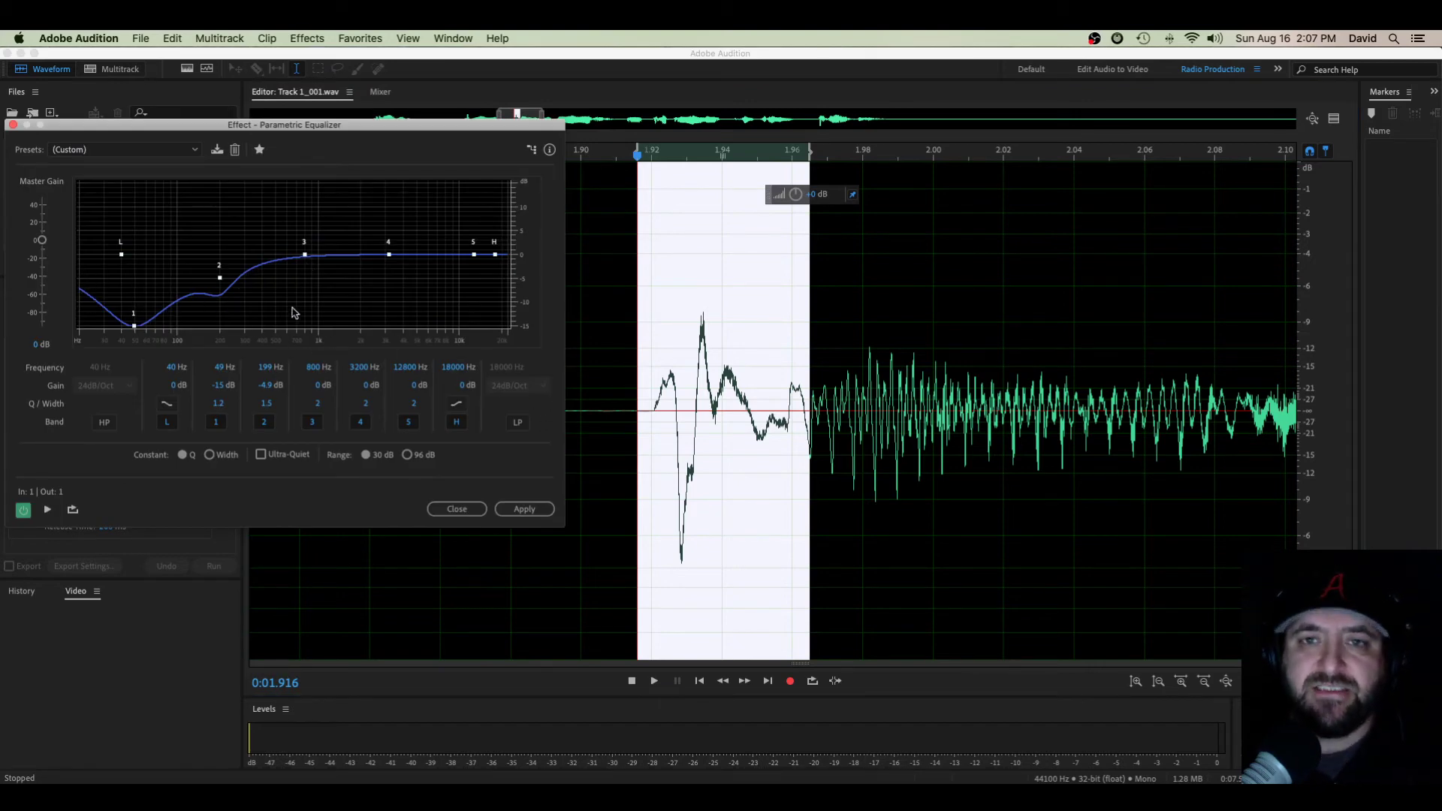
# - Set equalizer band 3 to -6 dB at 454 Hz and apply the Parametric Equalizer to the selected plosive
pyautogui.moveTo(305, 255); pyautogui.dragTo(272, 286)
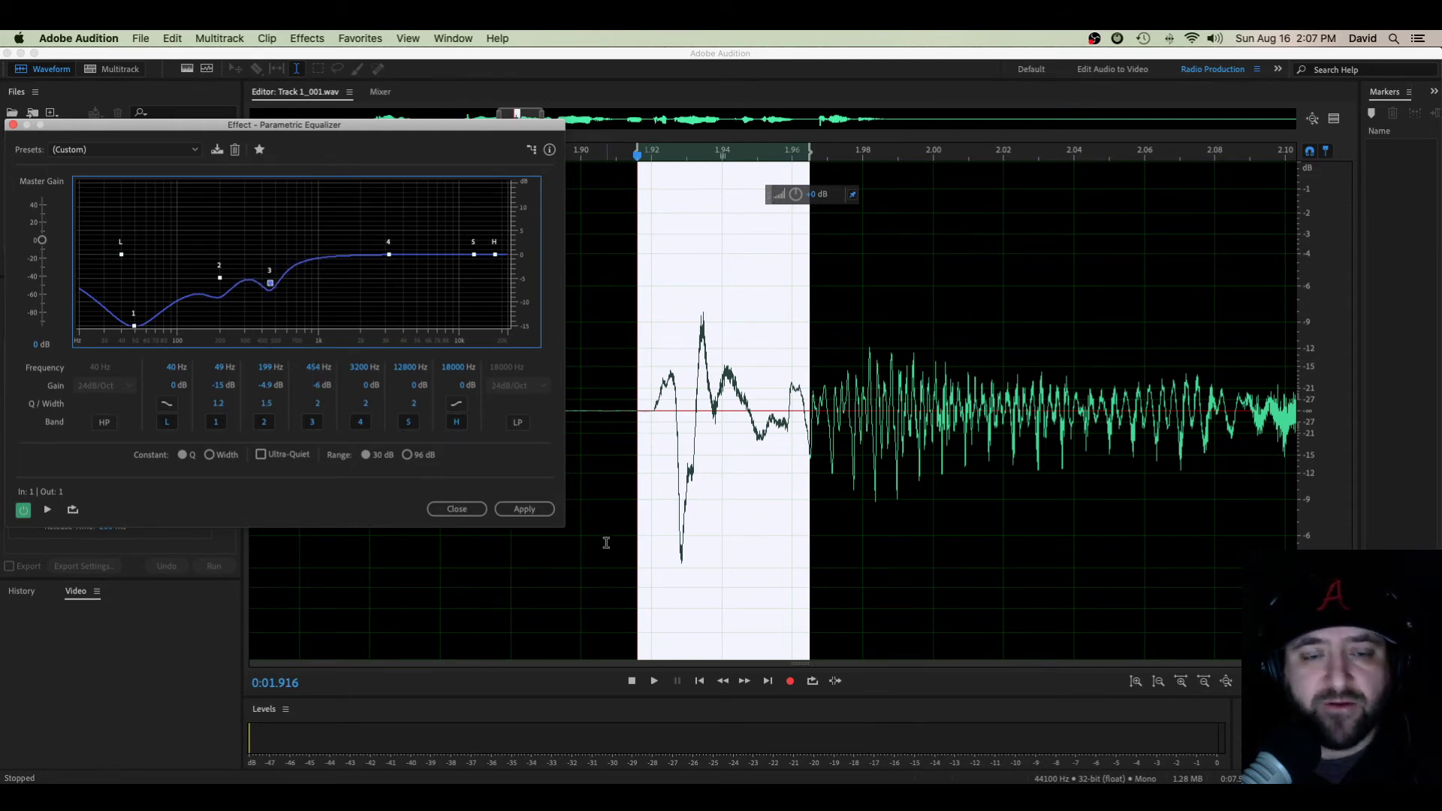
pyautogui.click(524, 509)
pyautogui.hscroll(1, 680, 450)
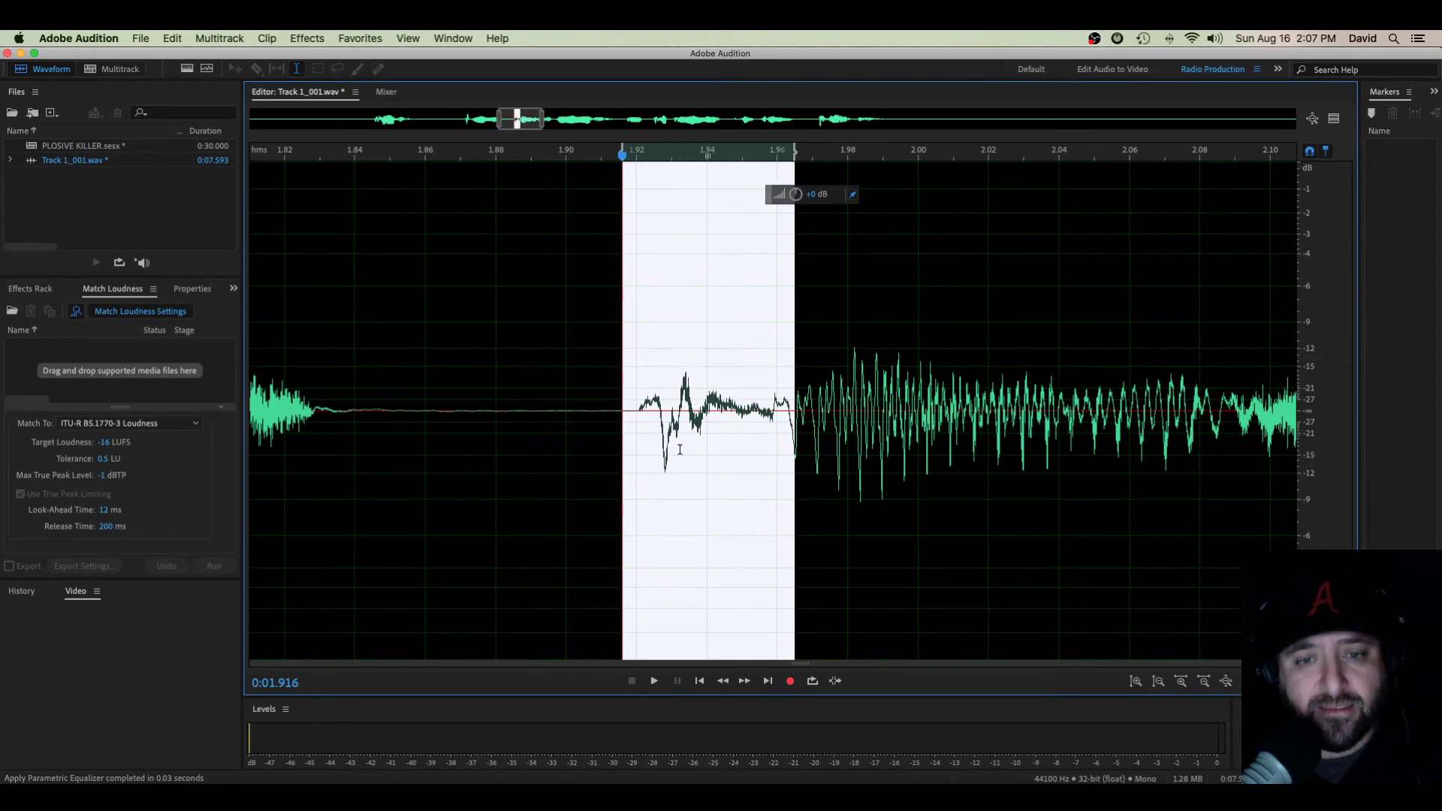
# - Select the passage around the plosive from about 1.88 to 2.22 s, undo the equalizer edit and clear the selection
pyautogui.scroll(-3, 680, 449)
pyautogui.moveTo(634, 433); pyautogui.dragTo(918, 442)
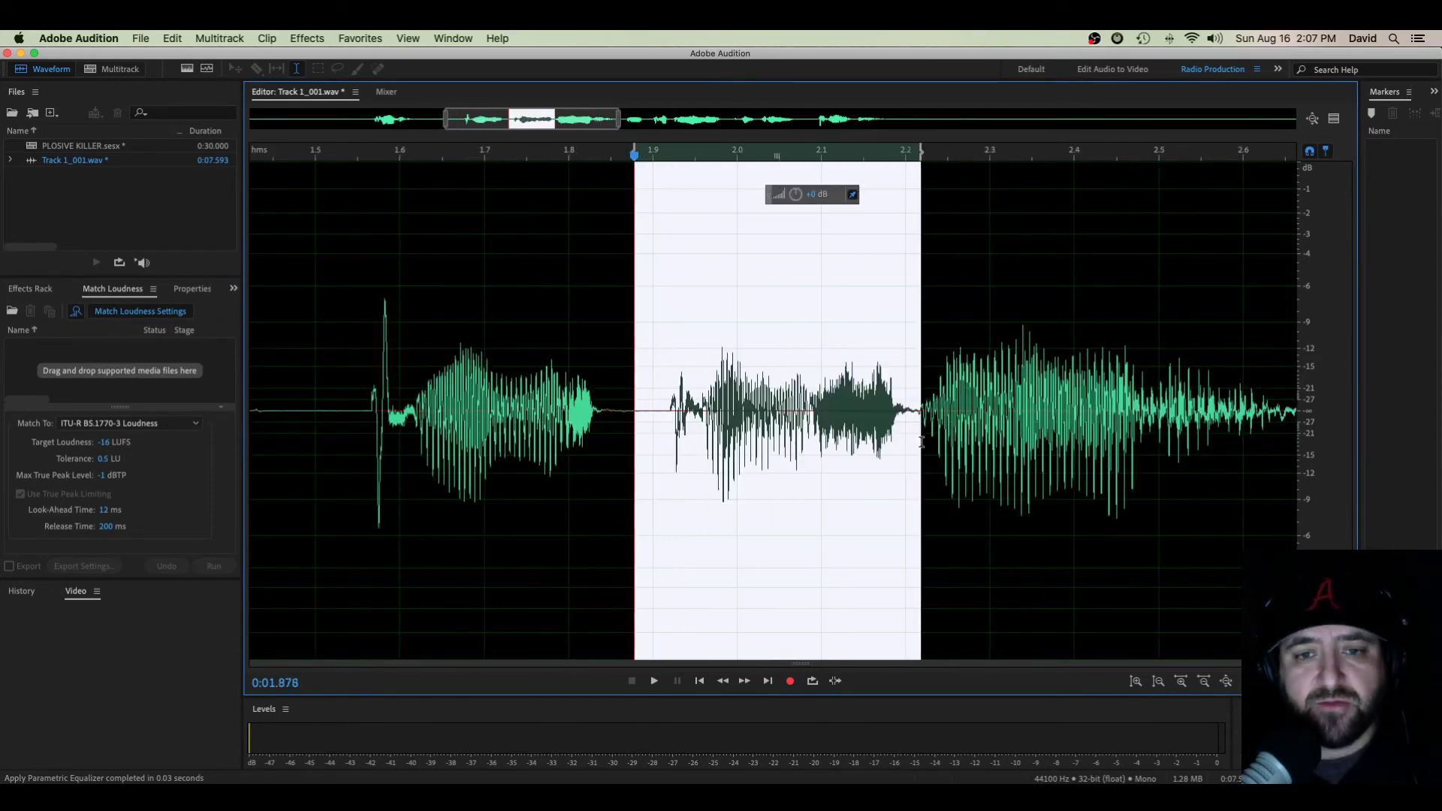
pyautogui.press('super+z')
pyautogui.click(640, 447)
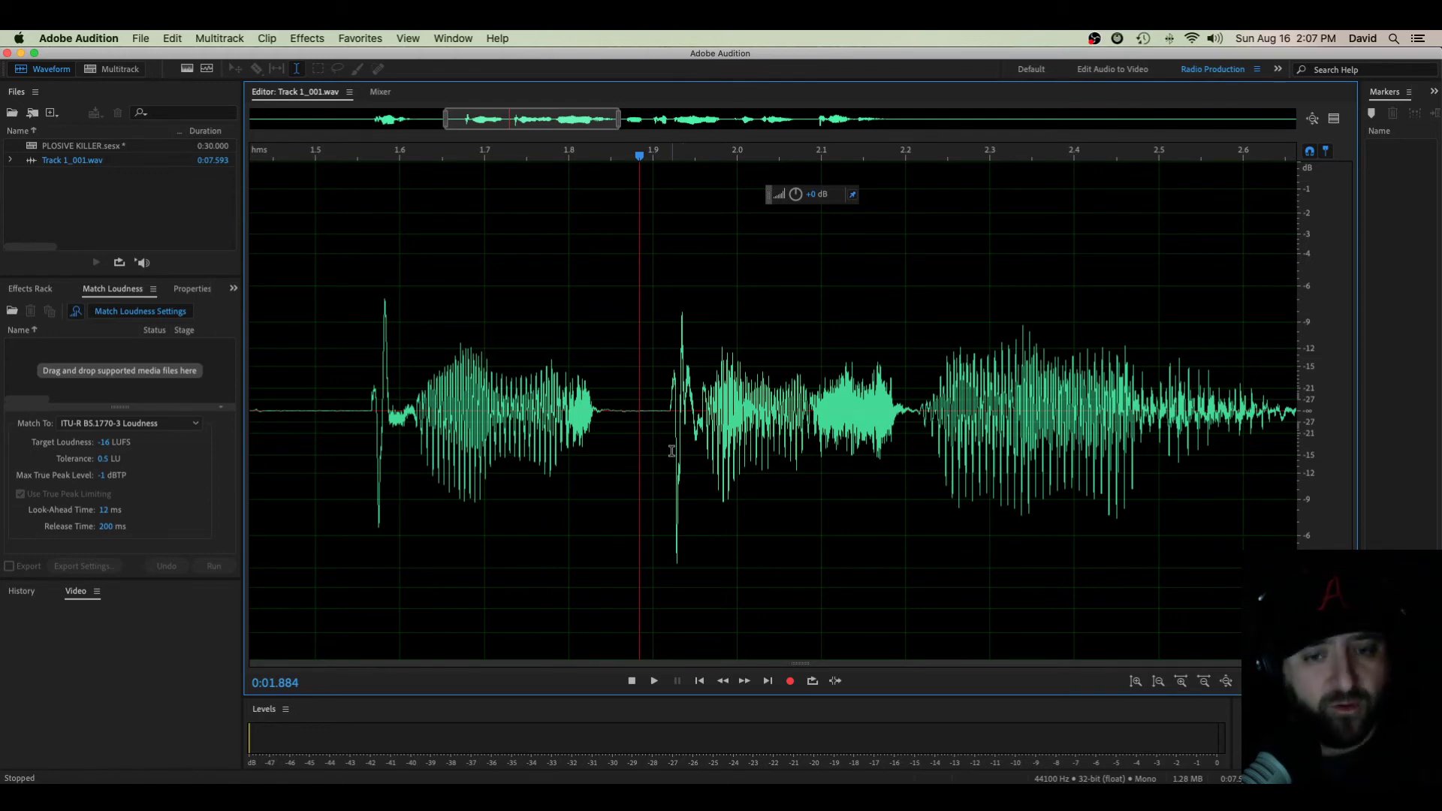
# - Open the Parametric Equalizer, load the Puh Remover preset to examine its curve, and close the effect without applying it
pyautogui.scroll(-5, 672, 450)
pyautogui.scroll(4, 630, 452)
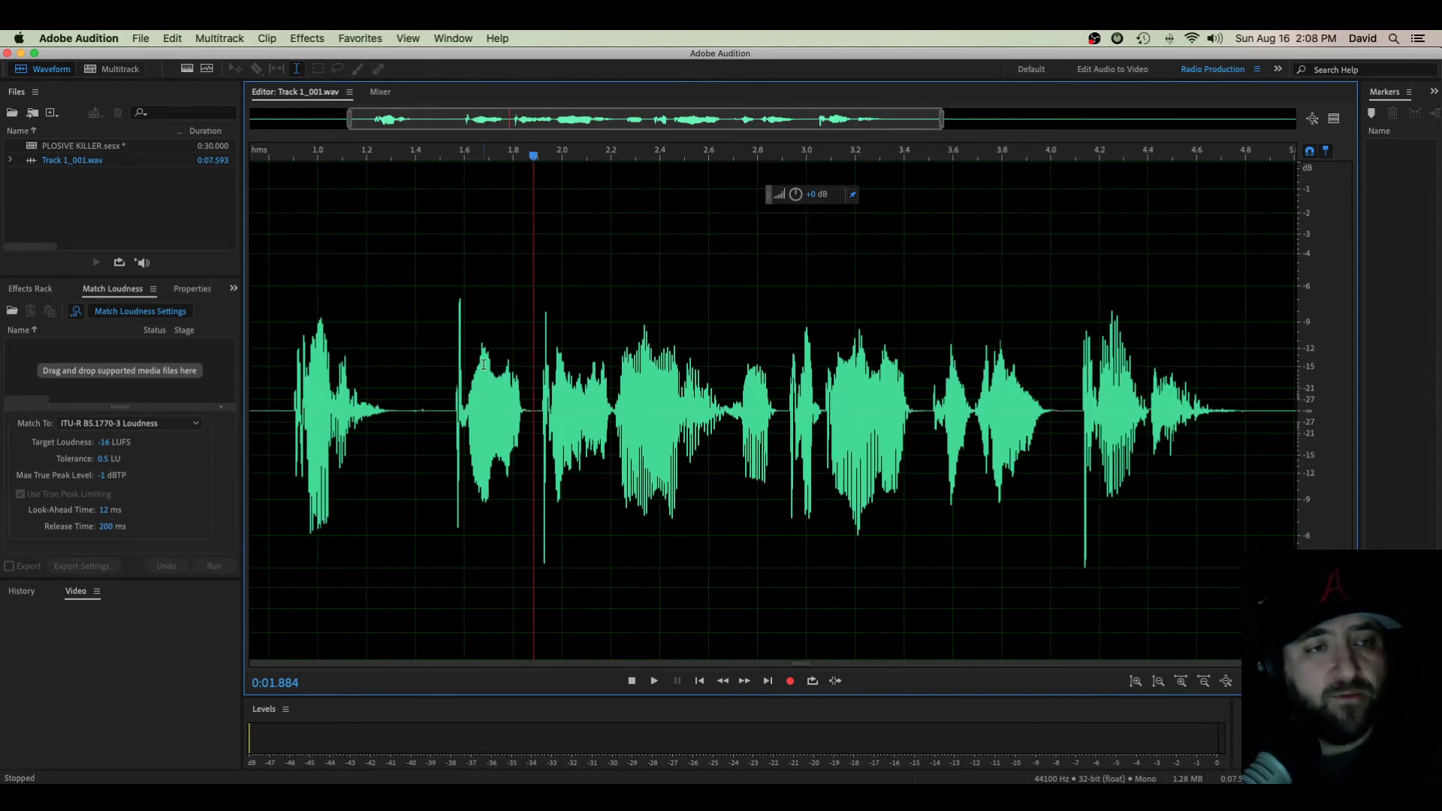
pyautogui.click(297, 42)
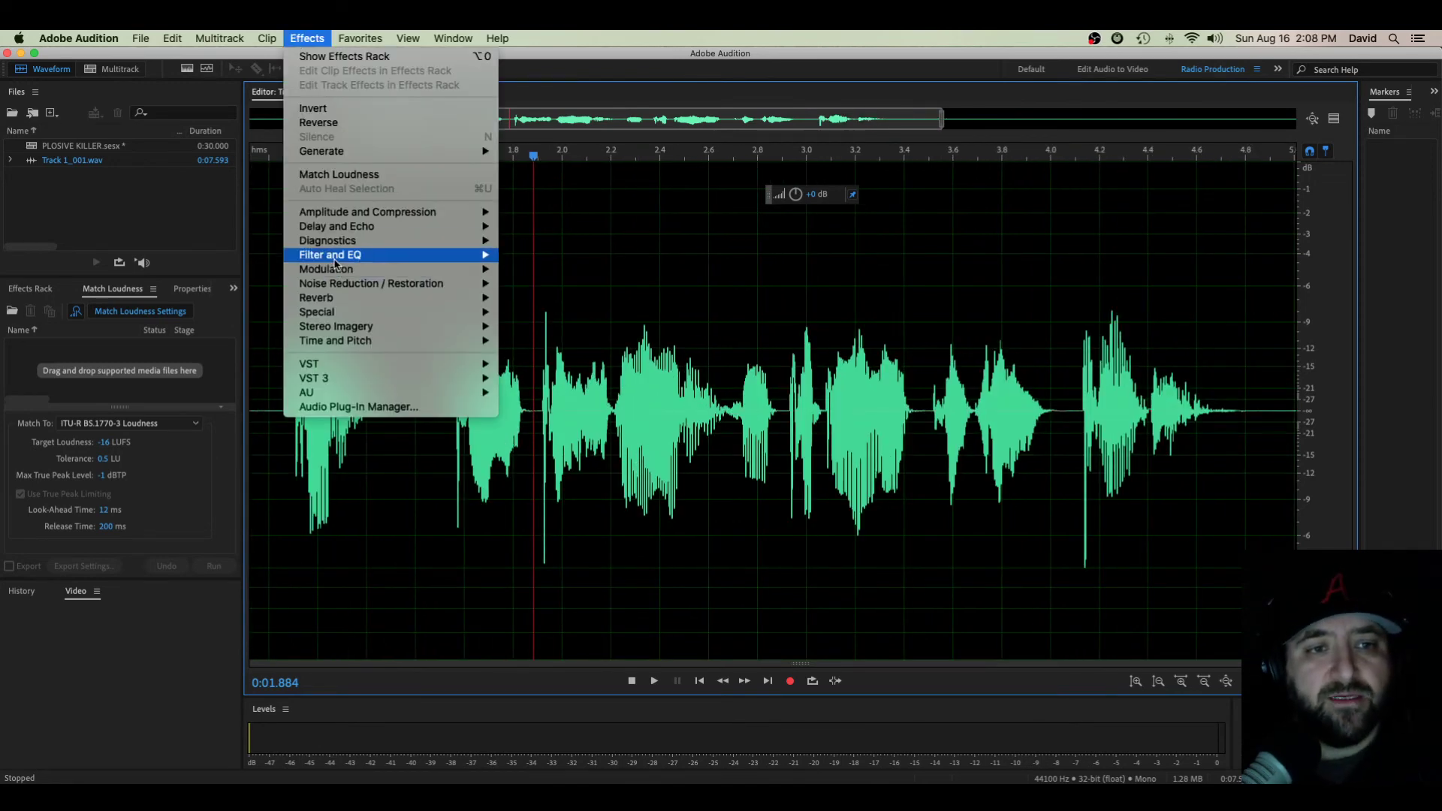
pyautogui.moveTo(336, 260)
pyautogui.click(569, 327)
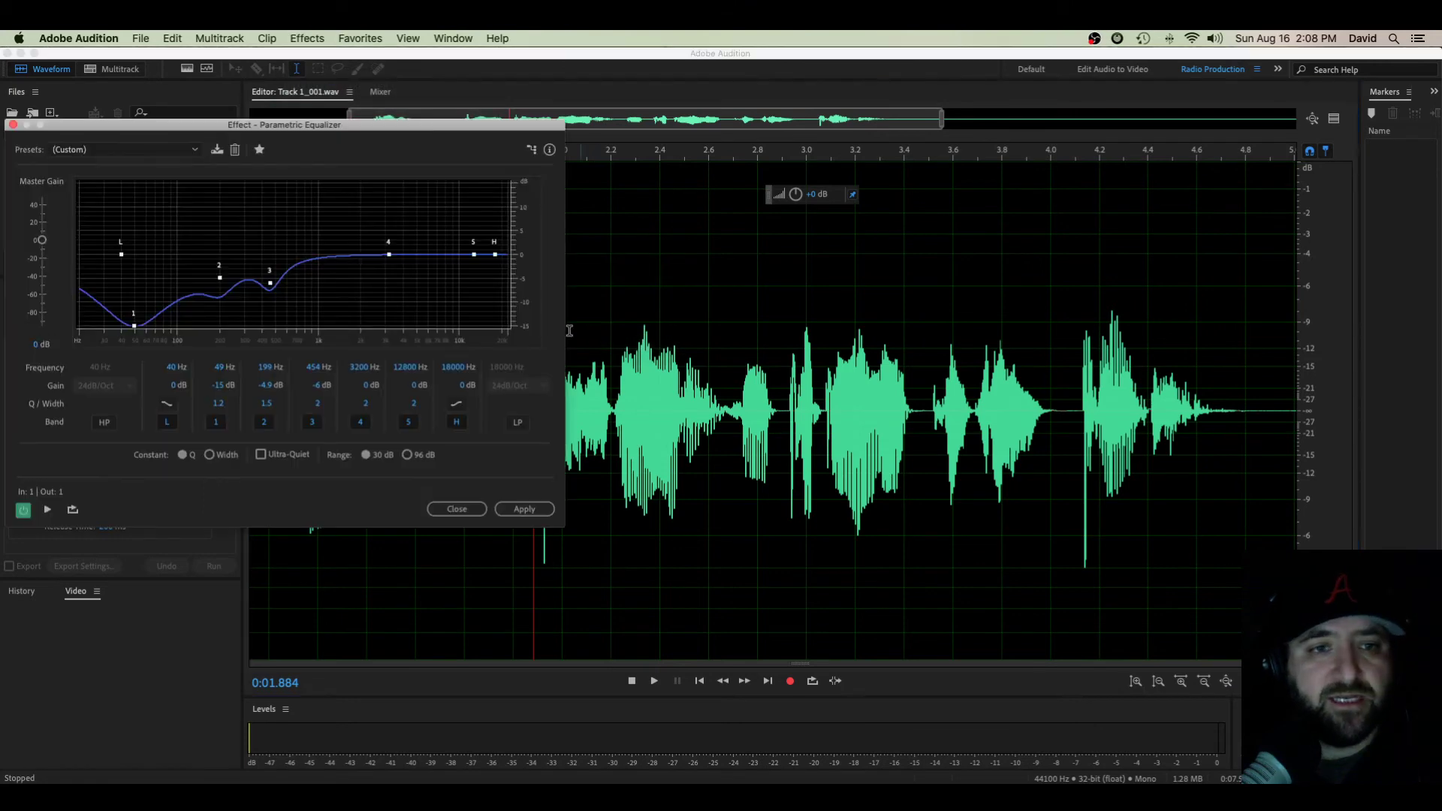
pyautogui.click(161, 149)
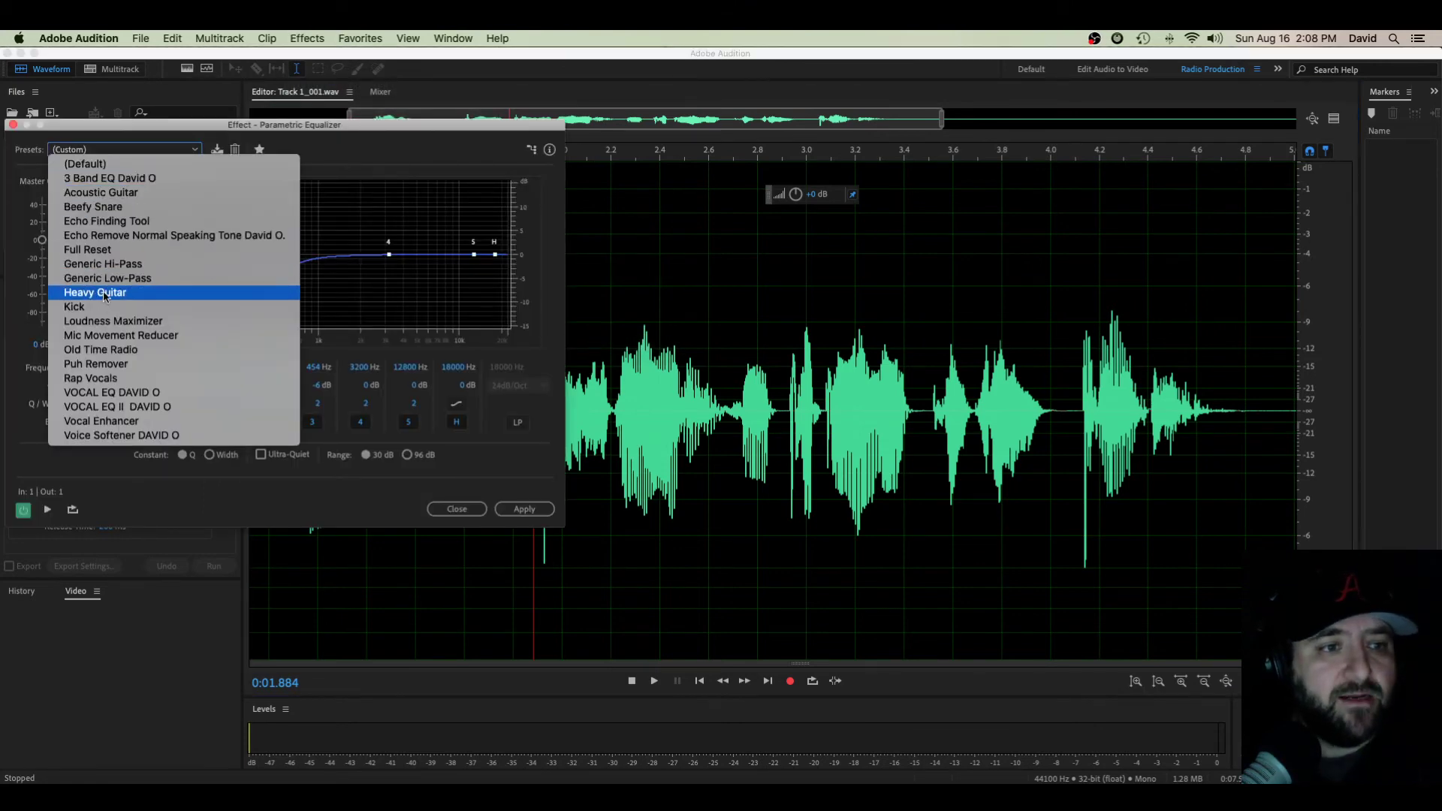
pyautogui.click(93, 366)
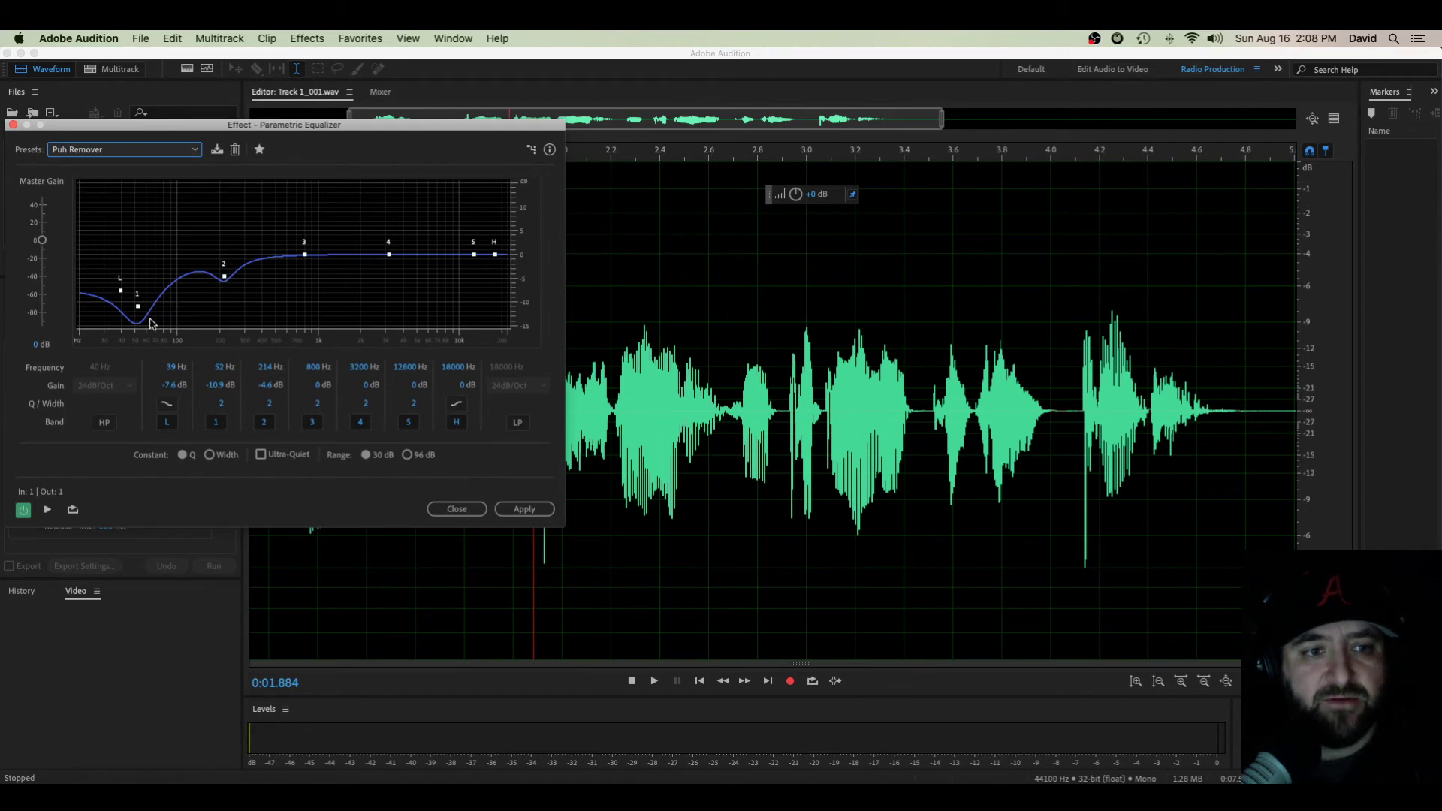
pyautogui.click(517, 512)
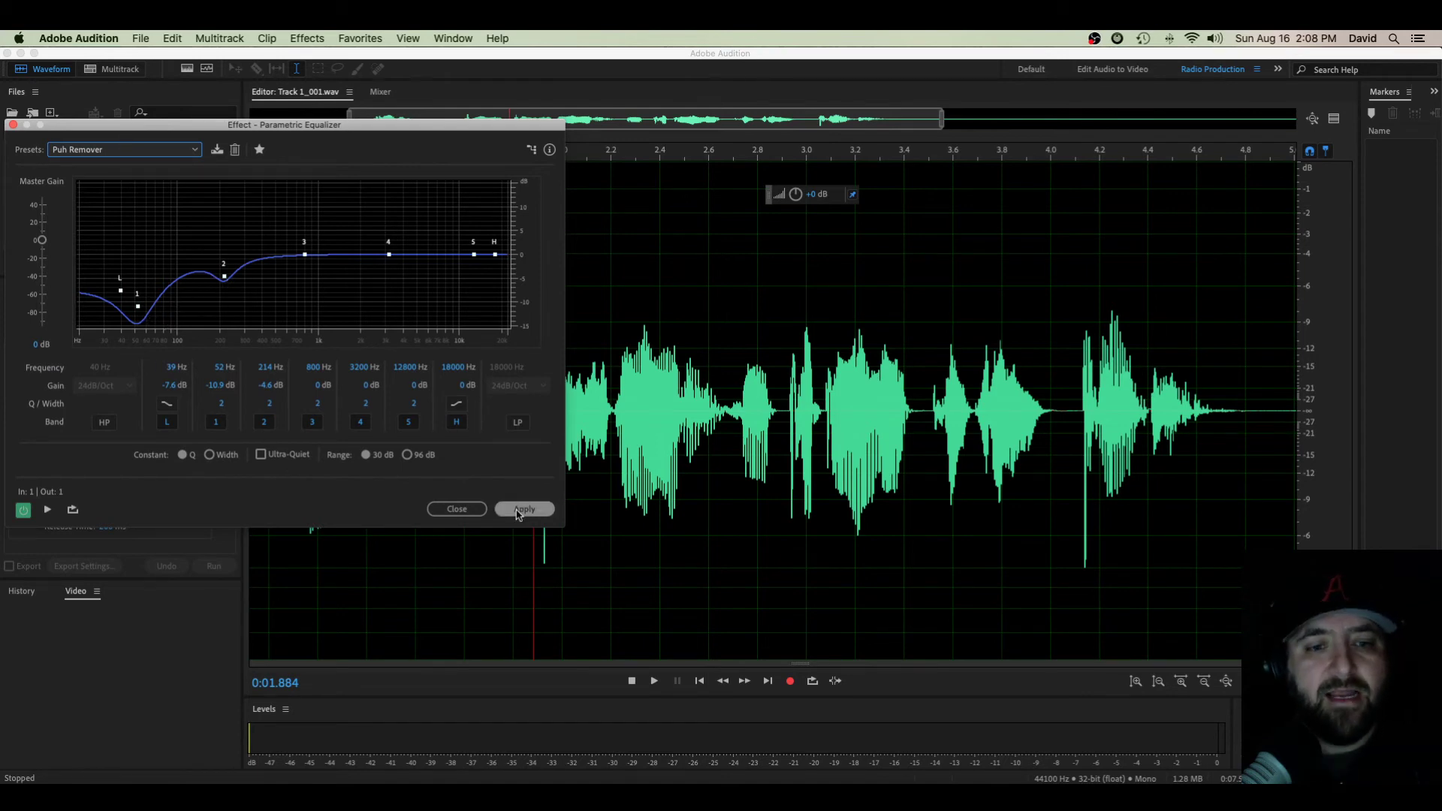
pyautogui.click(457, 510)
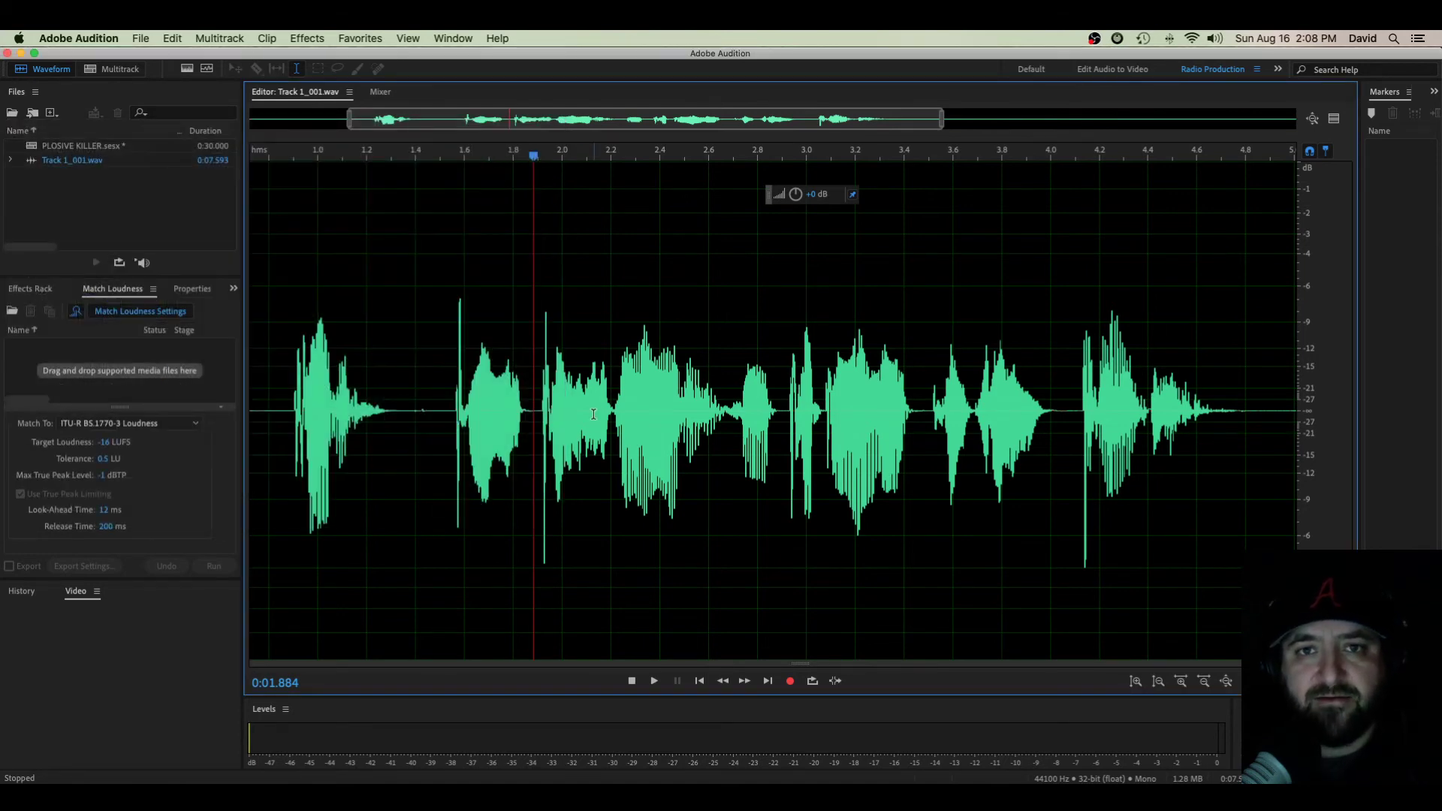
# - Select the plosive from about 1.564 to 1.622 s and apply the PUH Remover favorite to it twice
pyautogui.click(361, 37)
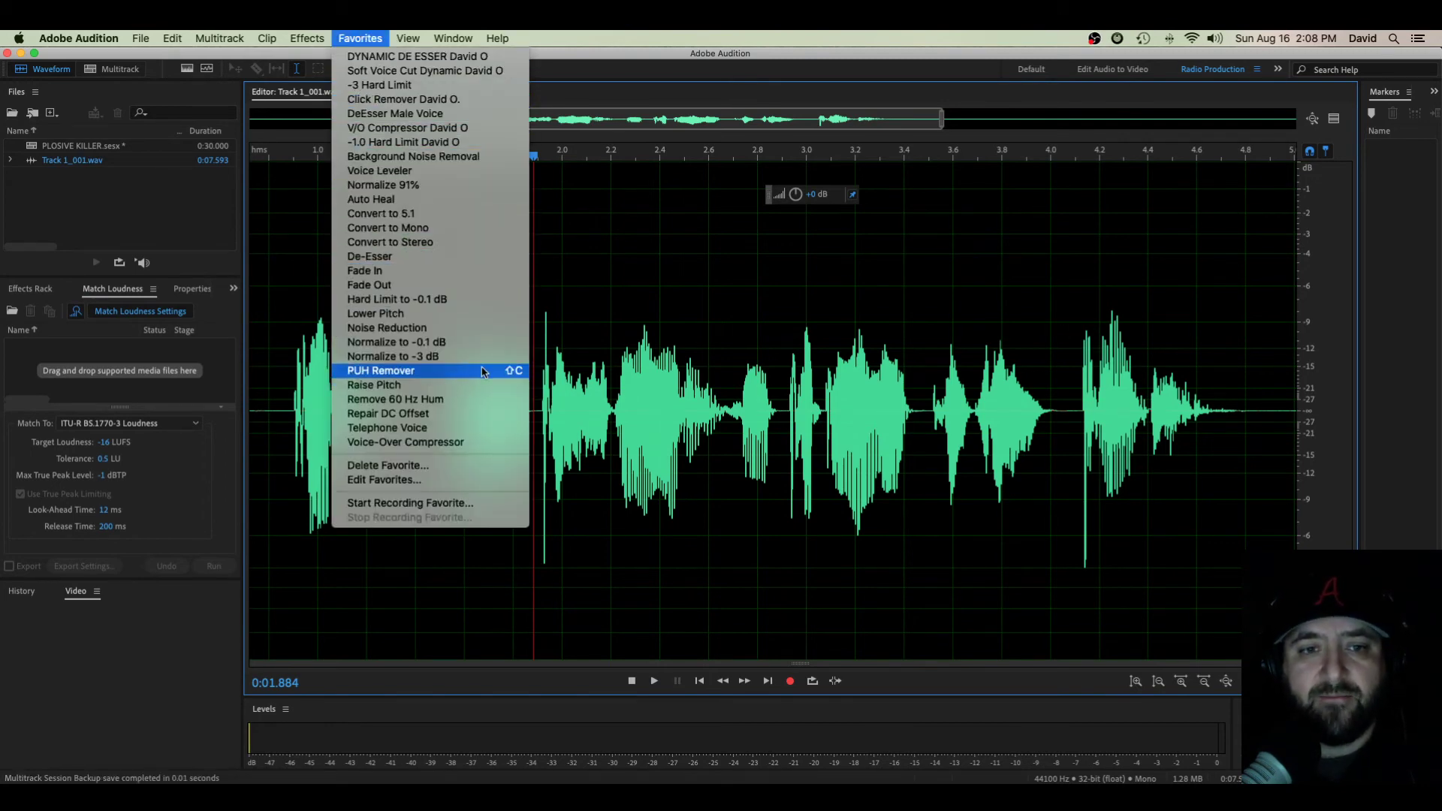
pyautogui.click(584, 375)
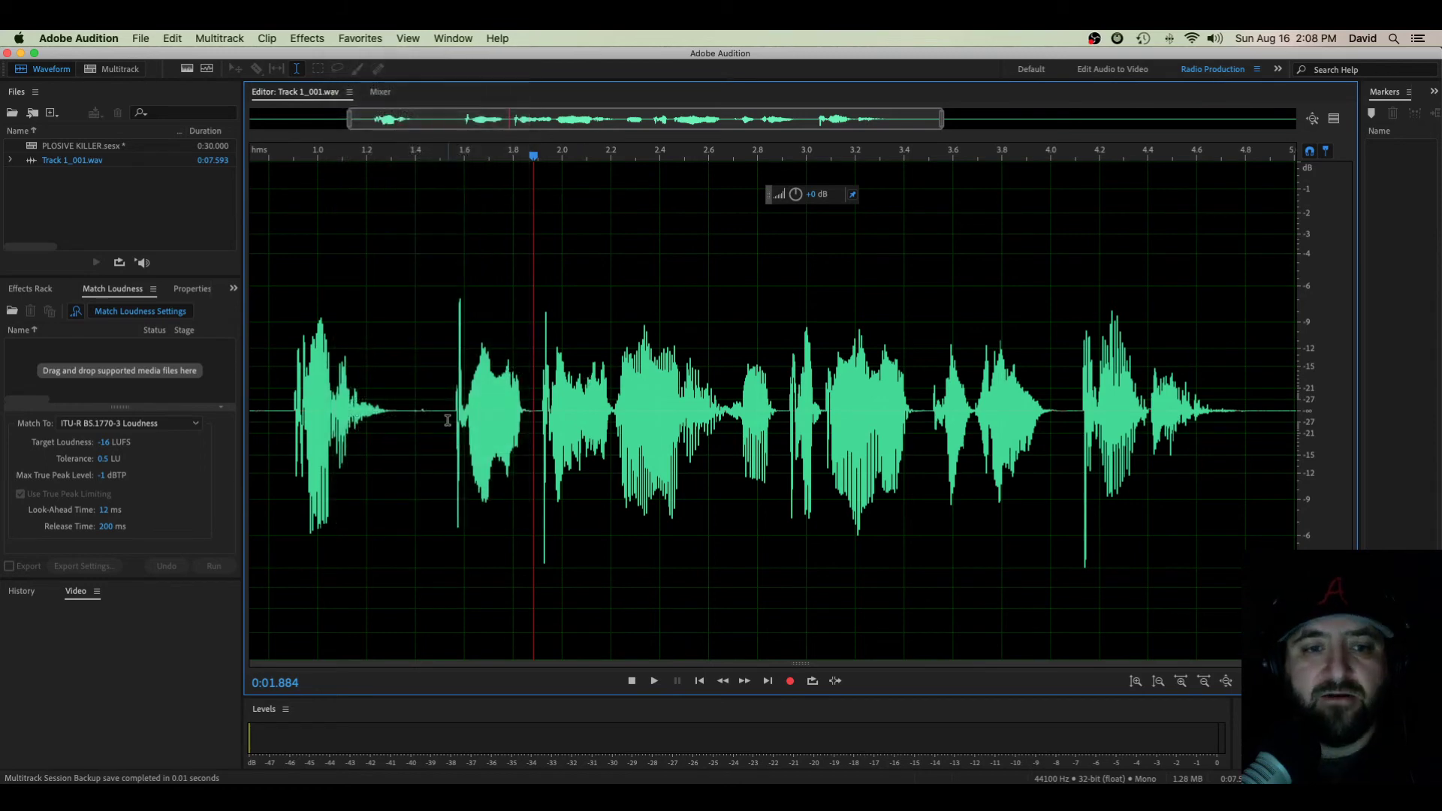
pyautogui.scroll(5, 449, 417)
pyautogui.click(508, 388)
pyautogui.moveTo(508, 388); pyautogui.dragTo(712, 395)
pyautogui.press('super+p')
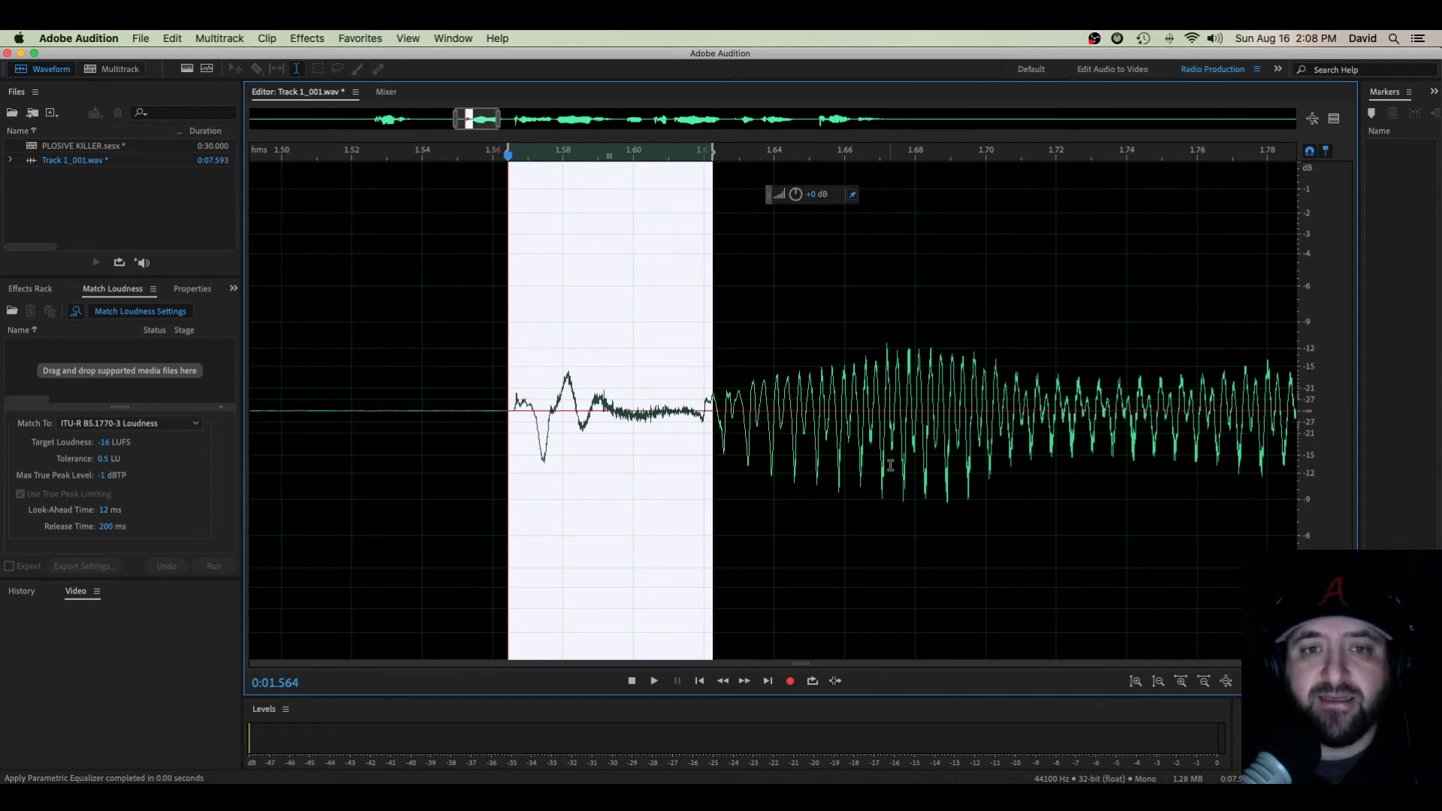
pyautogui.press('super+p')
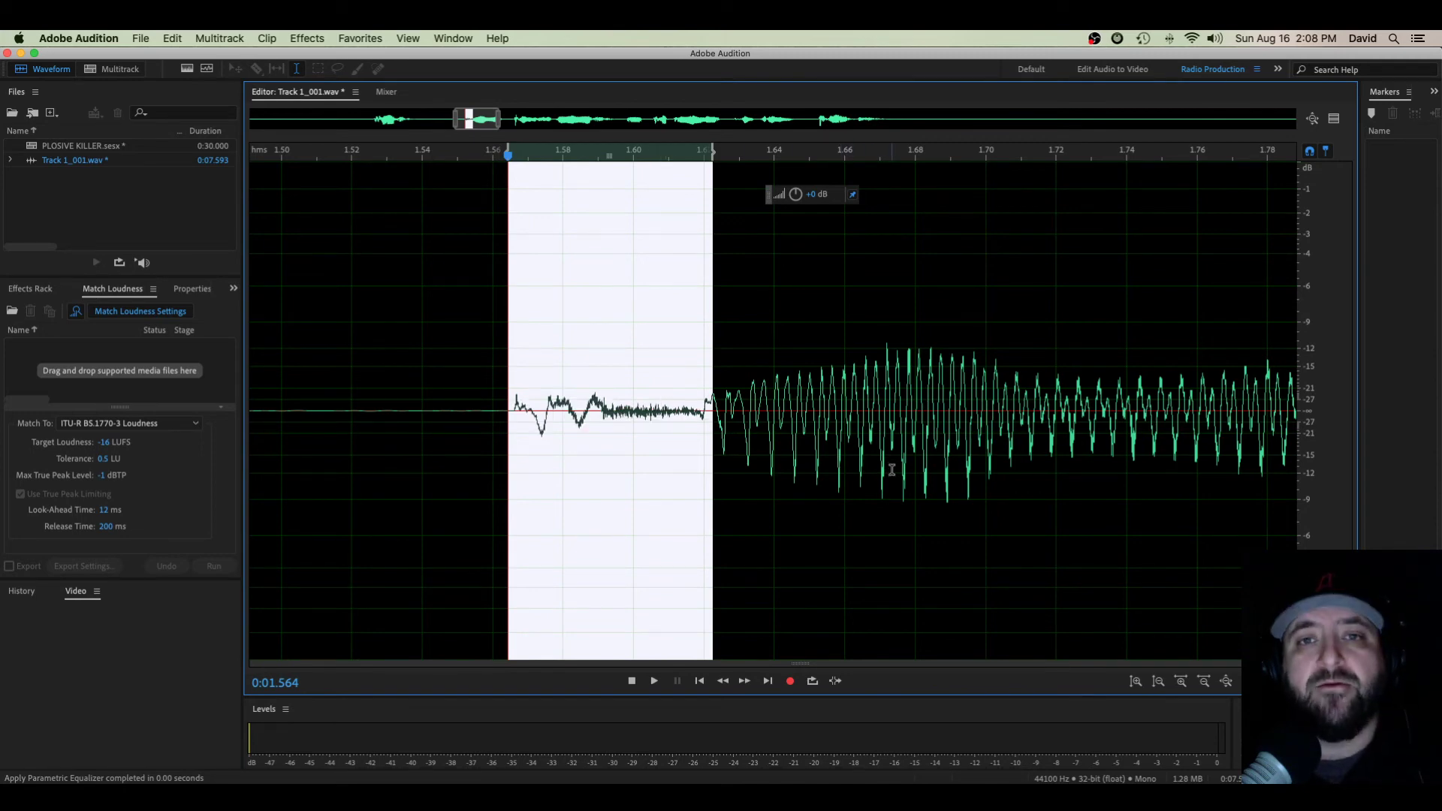
# - Play the passage from about 1.49 to 1.91 s, then undo the PUH Remover edits and clear the selection
pyautogui.scroll(-5, 892, 470)
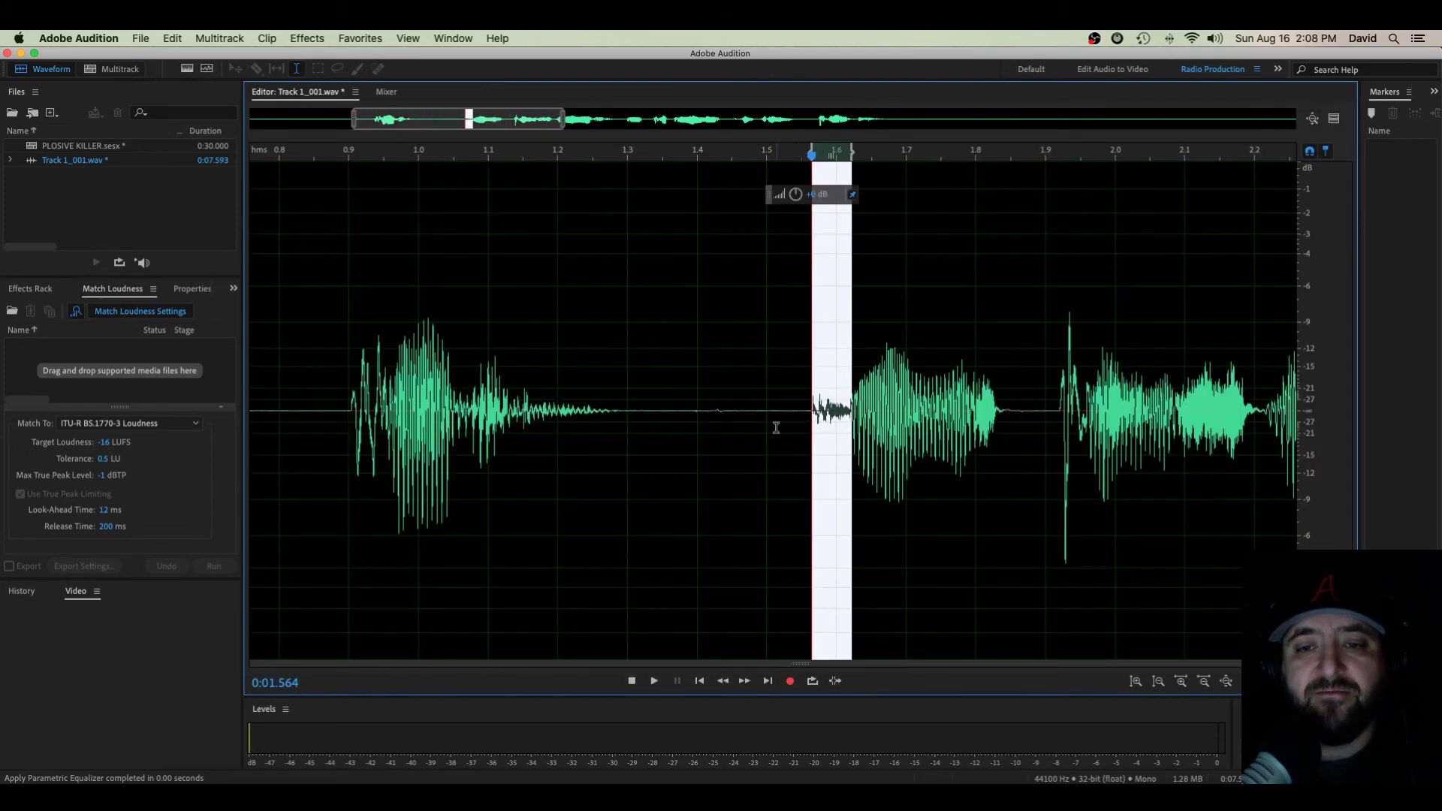
pyautogui.moveTo(761, 422); pyautogui.dragTo(1051, 448)
pyautogui.press('space')
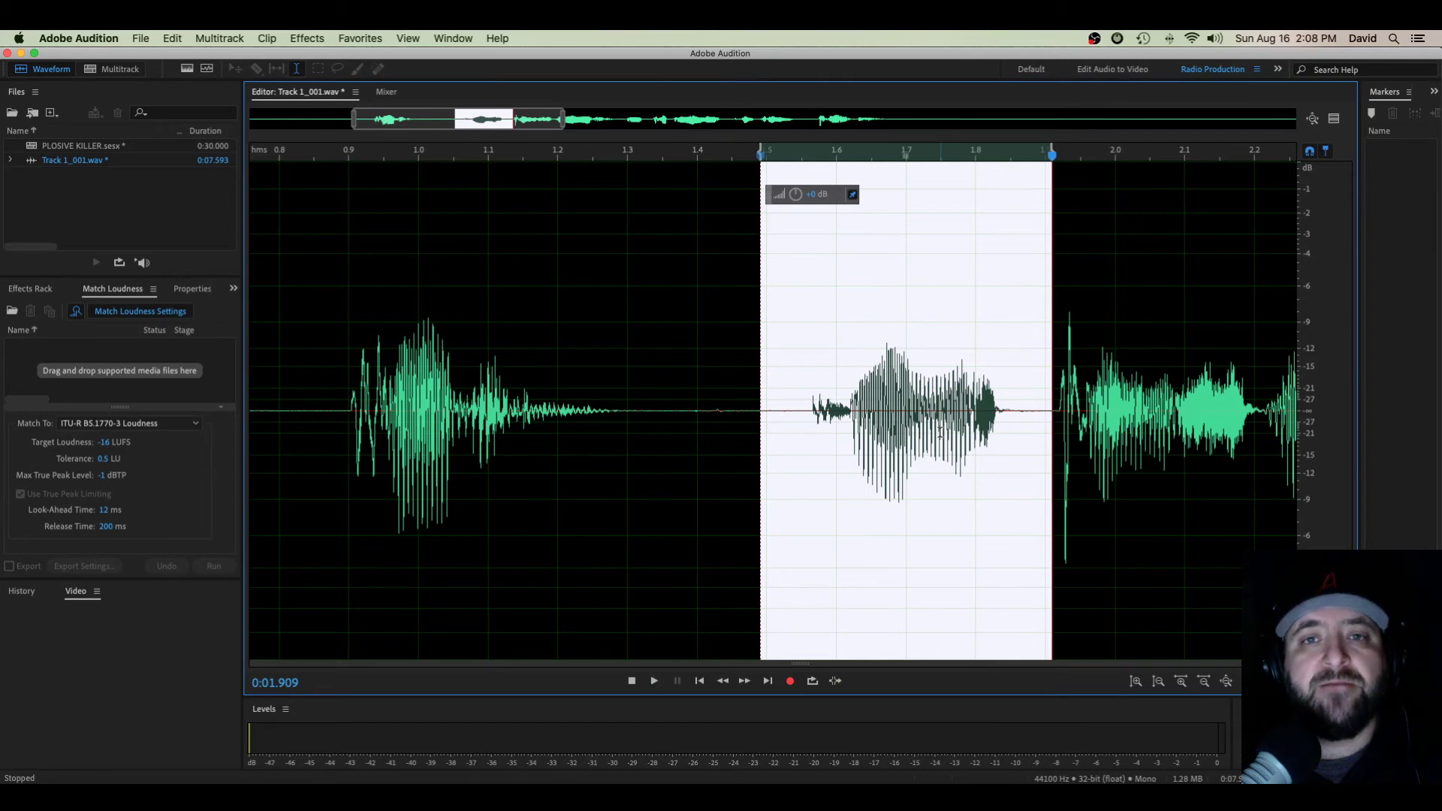
pyautogui.press('super+z')
pyautogui.click(888, 420)
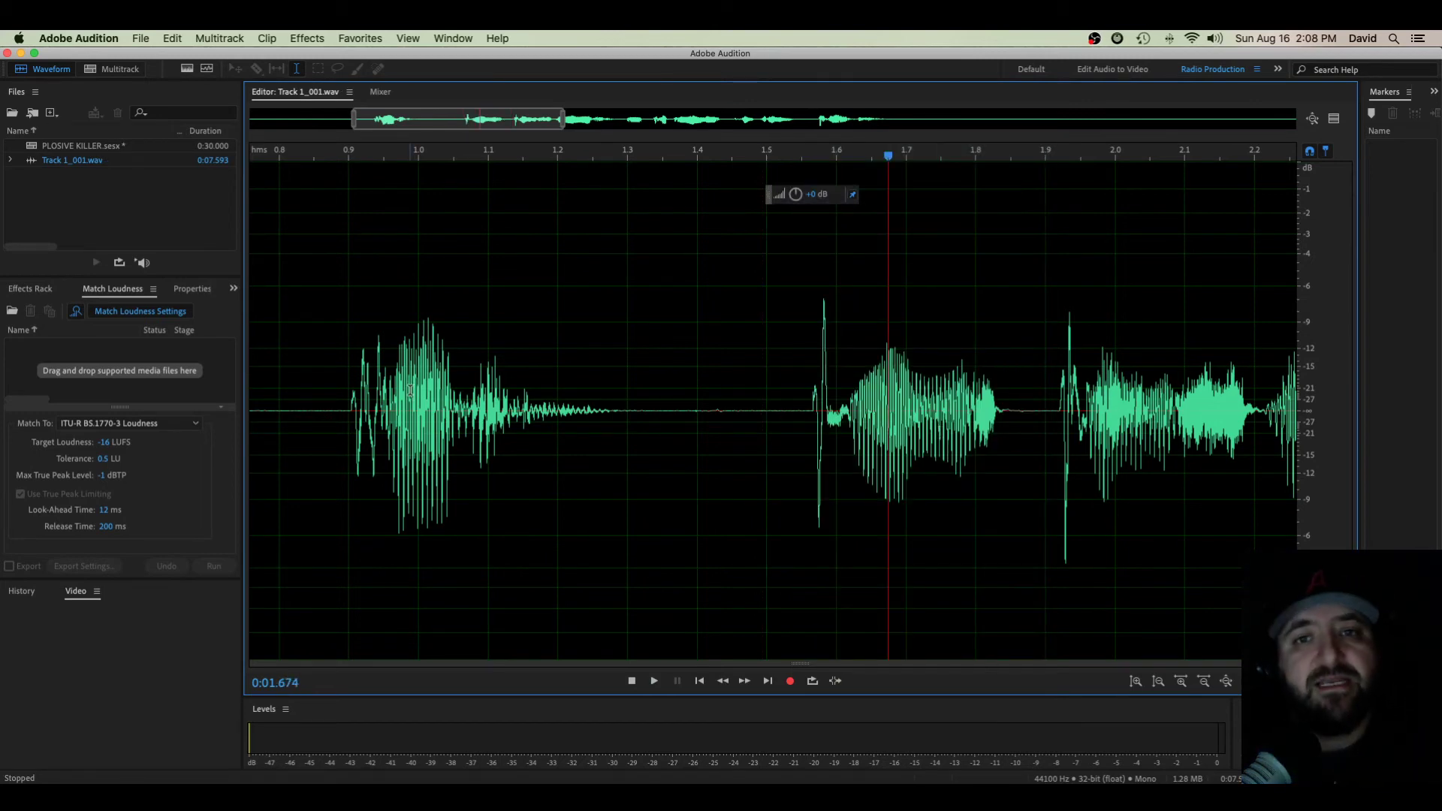
# - Apply the PUH Remover favorite twice to the plosive from about 6.70 to 6.76 s in the copied phrase
pyautogui.scroll(-5, 408, 392)
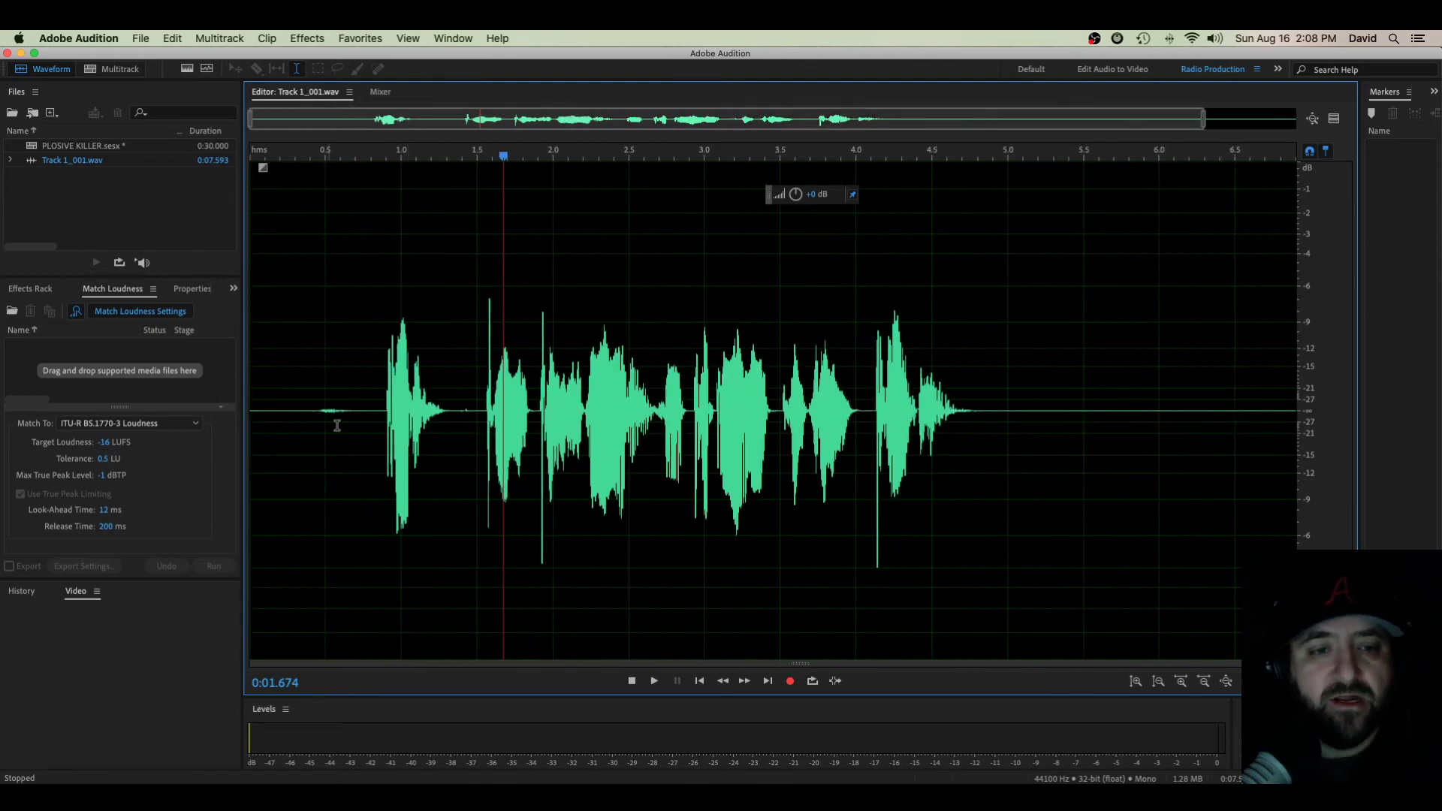
pyautogui.scroll(3, 383, 432)
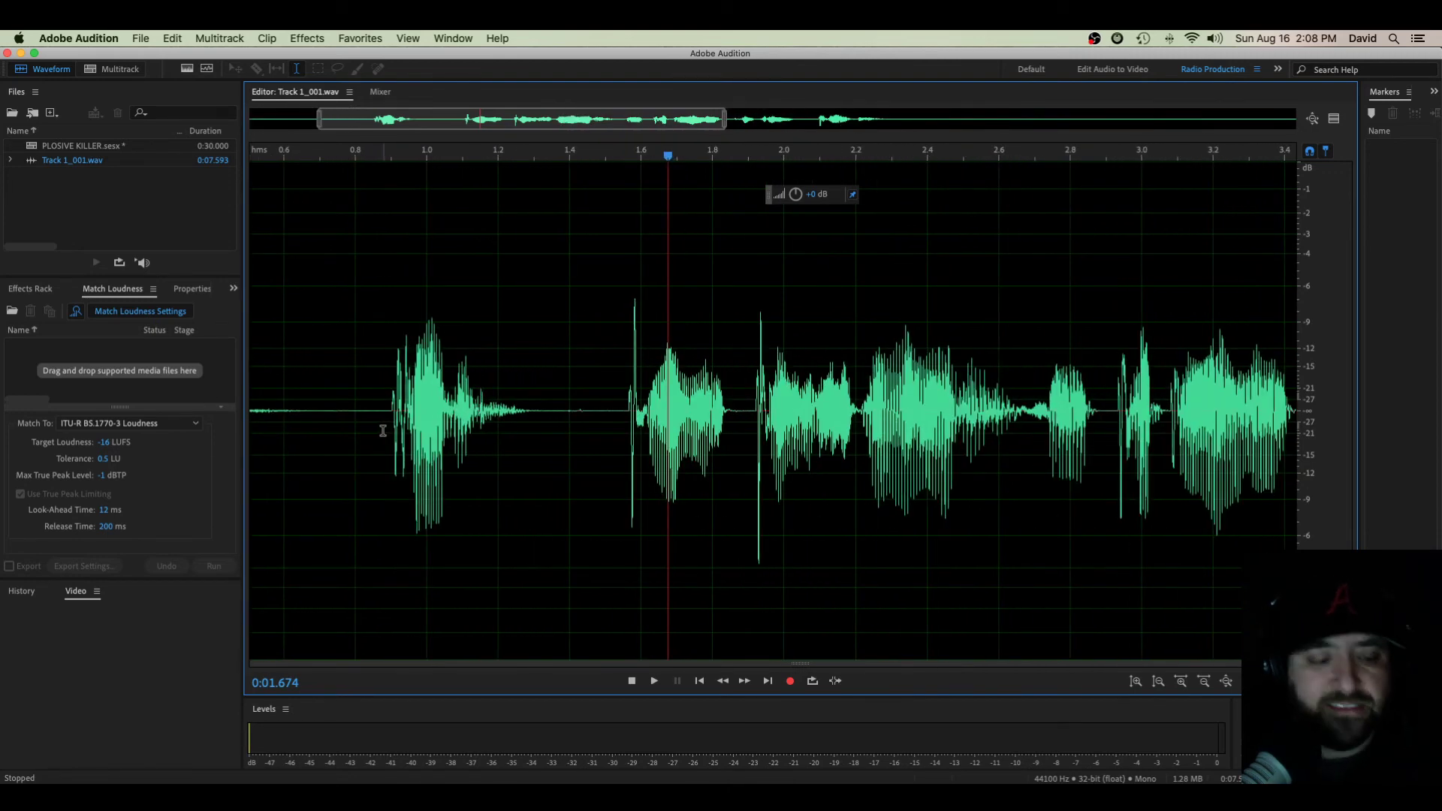
pyautogui.scroll(5, 384, 431)
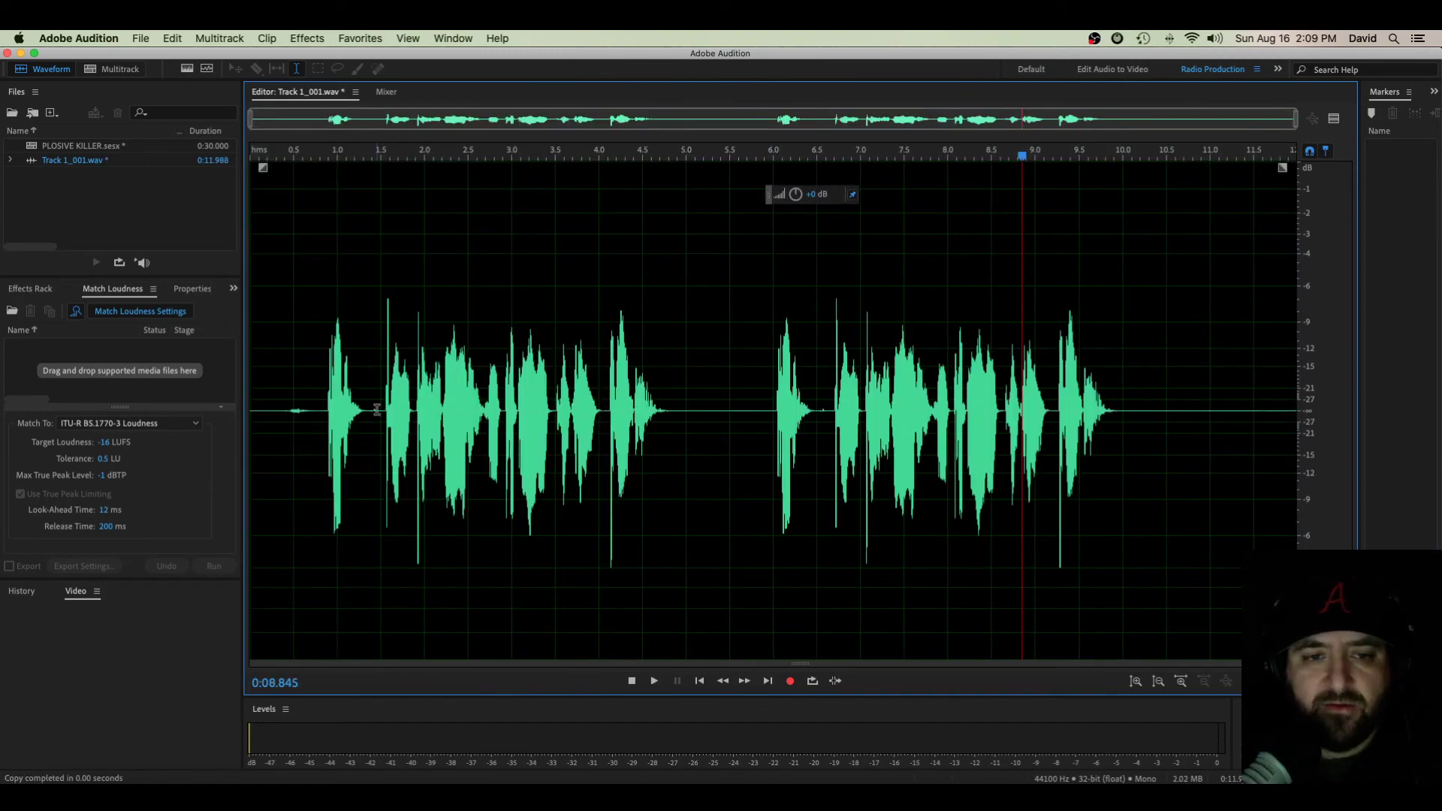
pyautogui.scroll(8, 794, 444)
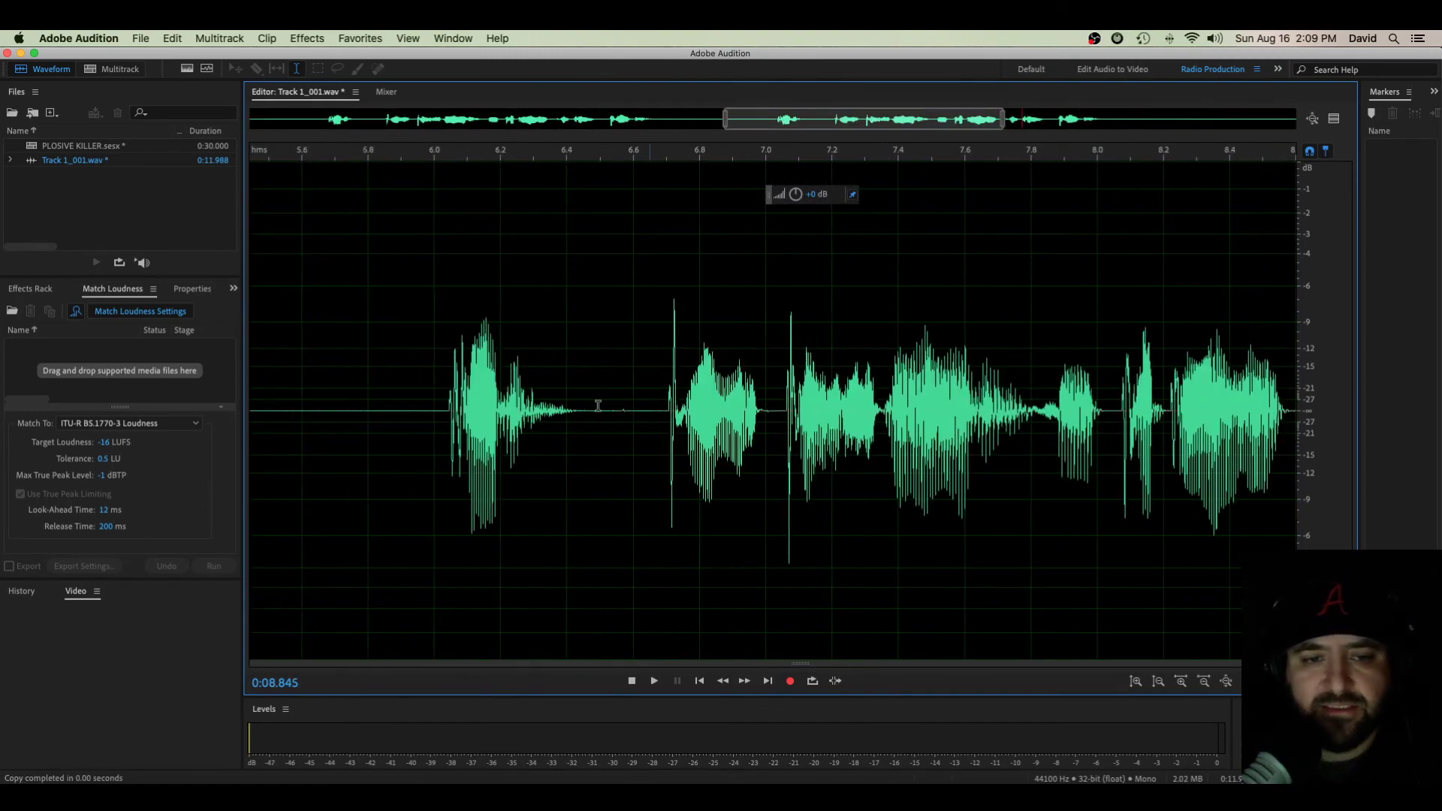
pyautogui.moveTo(416, 395); pyautogui.dragTo(651, 394)
pyautogui.hotkey('ctrl', '1')
pyautogui.hscroll(5, 573, 417)
pyautogui.hotkey('ctrl', '1')
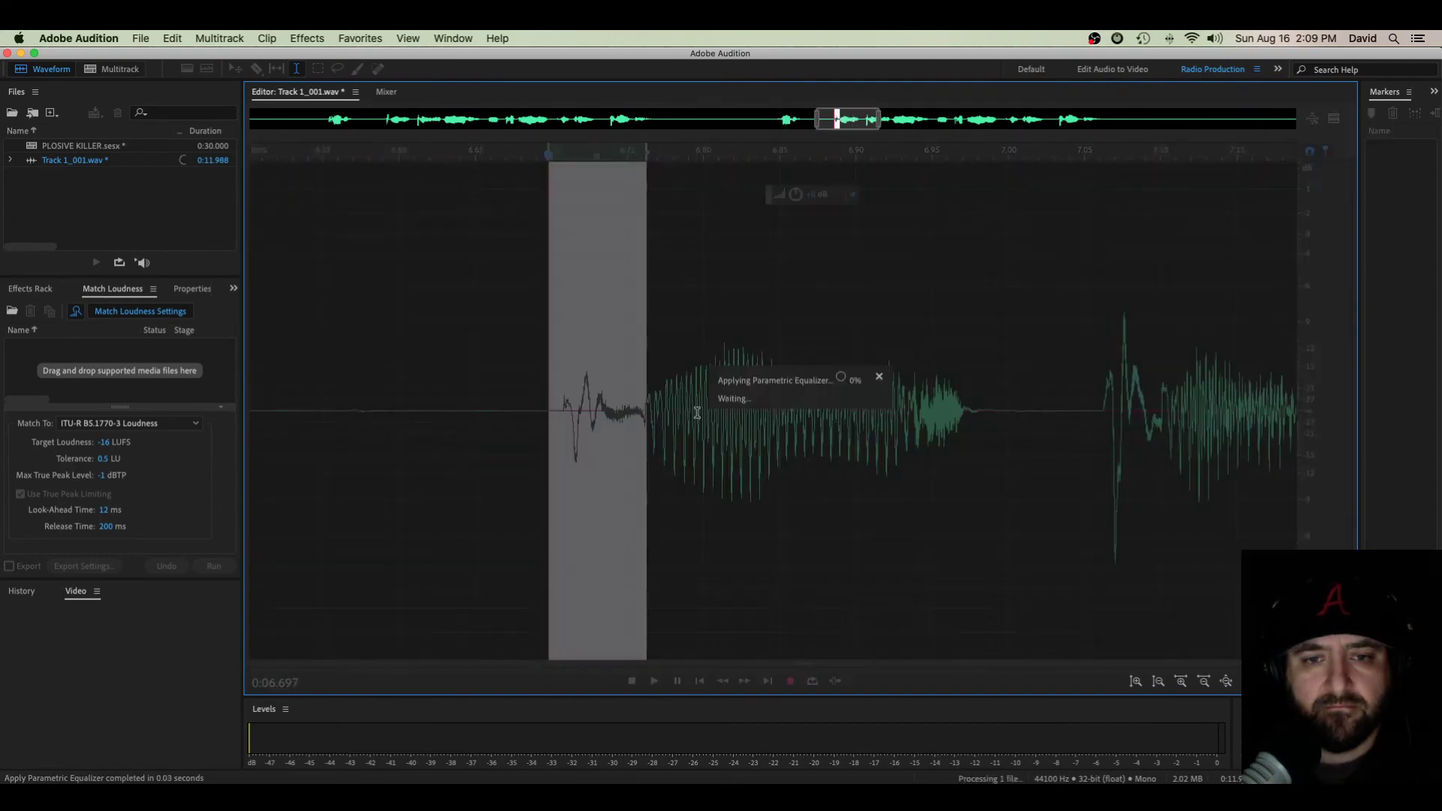
# - Apply the PUH Remover favorite to the copied phrase's plosives near 7.07 s and from about 8.07 to 8.12 s
pyautogui.hscroll(5, 734, 395)
pyautogui.moveTo(414, 395); pyautogui.dragTo(484, 394)
pyautogui.hotkey('ctrl', '1')
pyautogui.hscroll(5, 759, 396)
pyautogui.moveTo(573, 394); pyautogui.dragTo(643, 394)
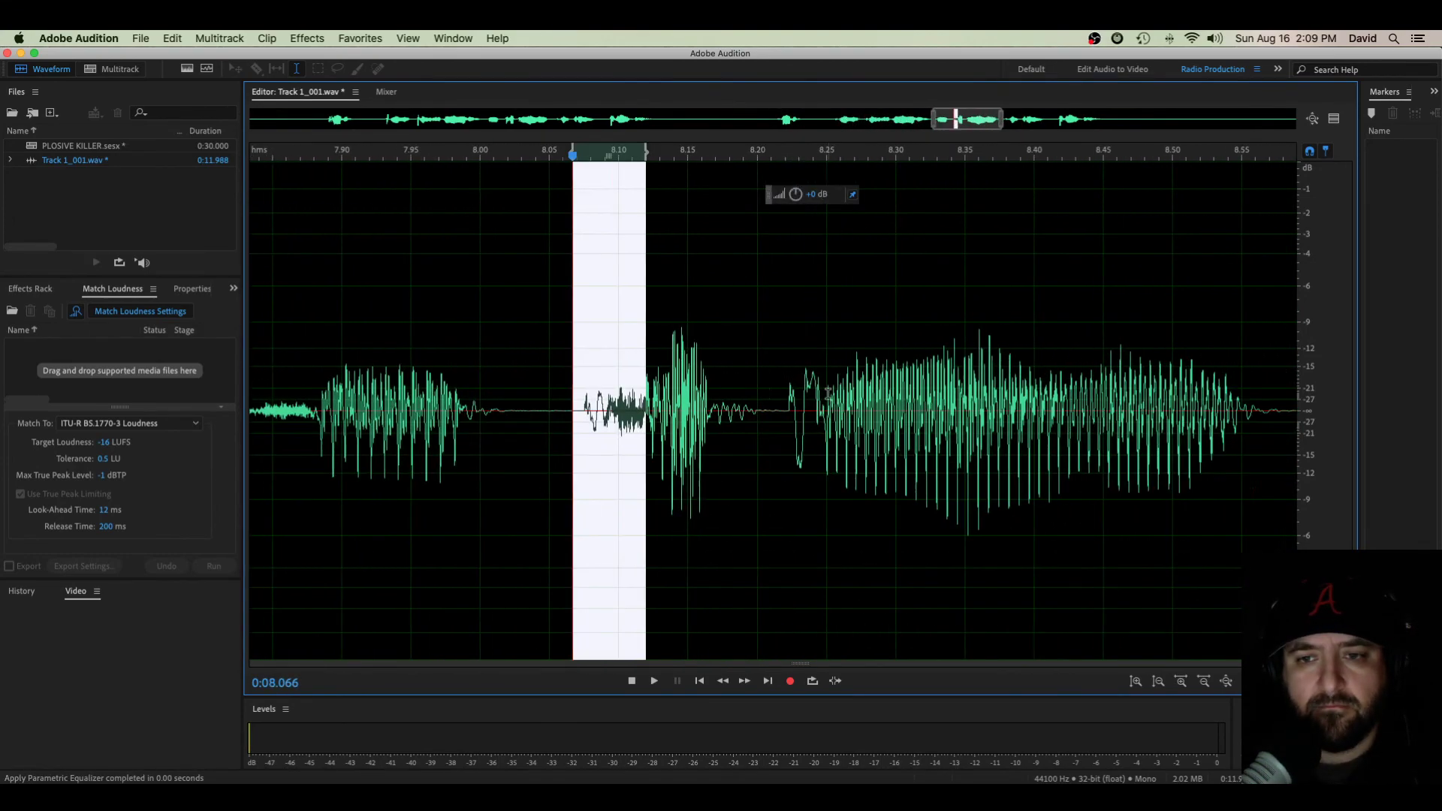
# - Treat the copy's remaining plosives with the PUH Remover favorite, up to the one from about 9.27 to 9.30 s
pyautogui.hscroll(1, 759, 396)
pyautogui.moveTo(760, 395); pyautogui.dragTo(811, 394)
pyautogui.hscroll(3, 758, 396)
pyautogui.moveTo(628, 394); pyautogui.dragTo(719, 384)
pyautogui.hotkey('ctrl', '1')
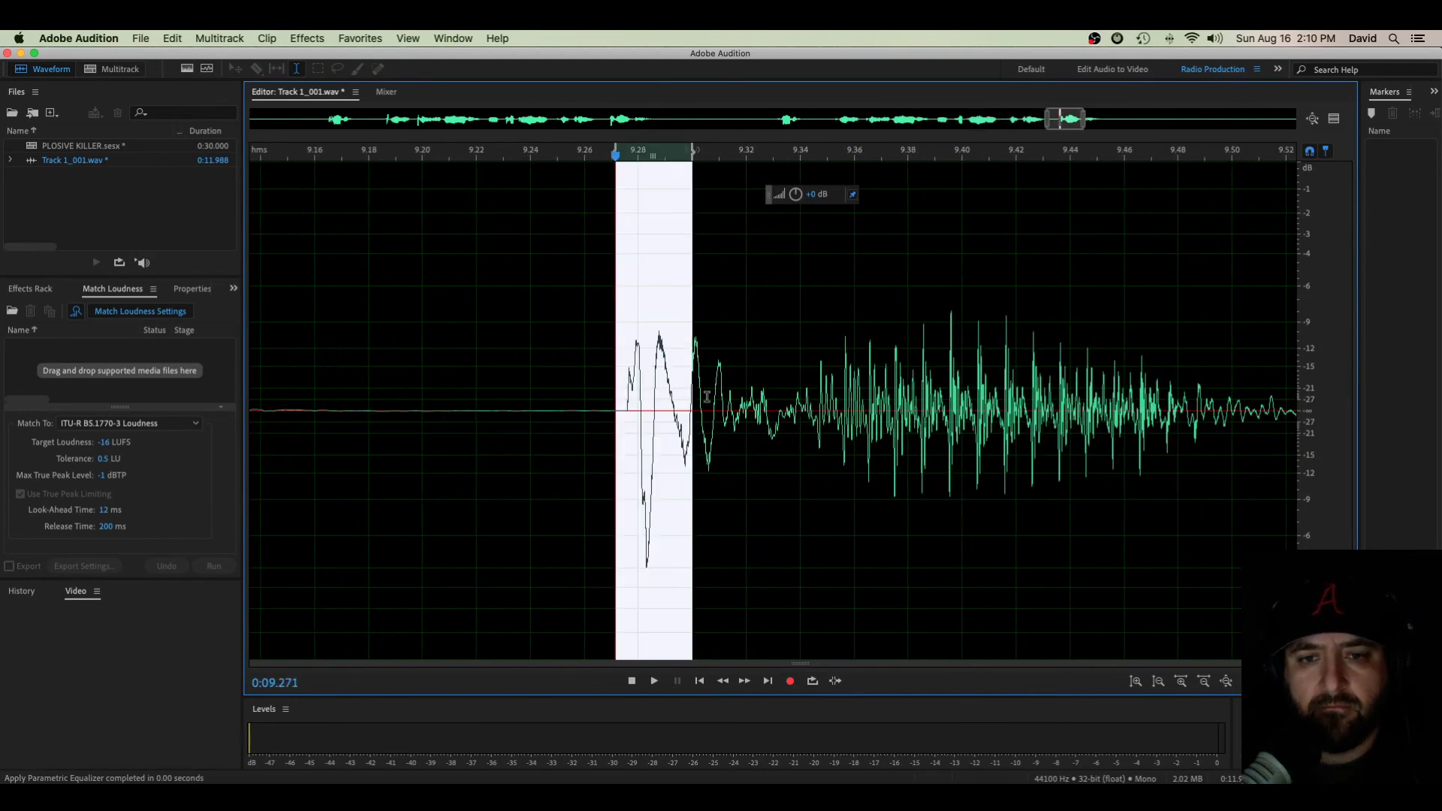
pyautogui.press('\\')
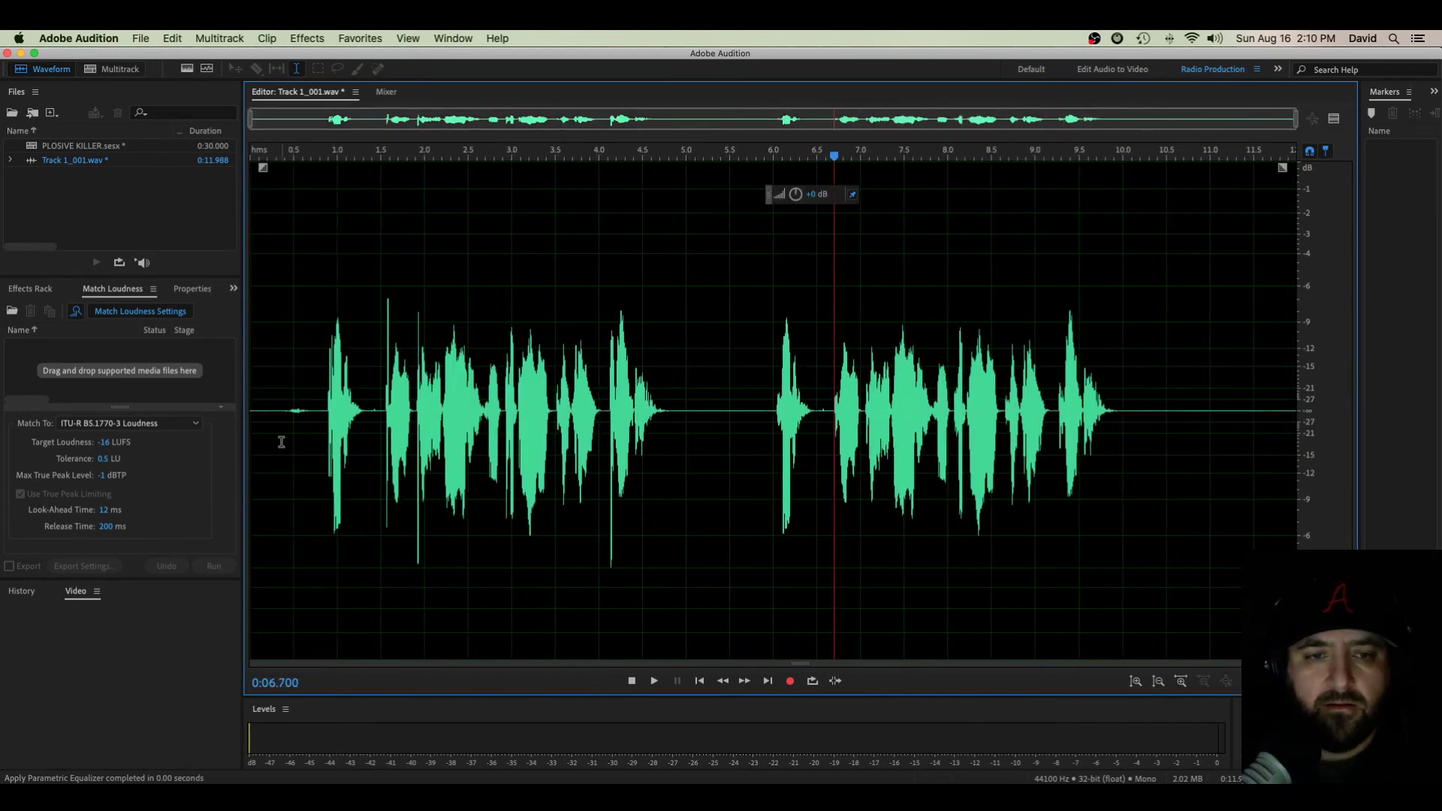
# - Play the original phrase from about 0.8 s and the treated copy from about 5.85 s, and replay the original for comparison
pyautogui.click(322, 419)
pyautogui.press('space')
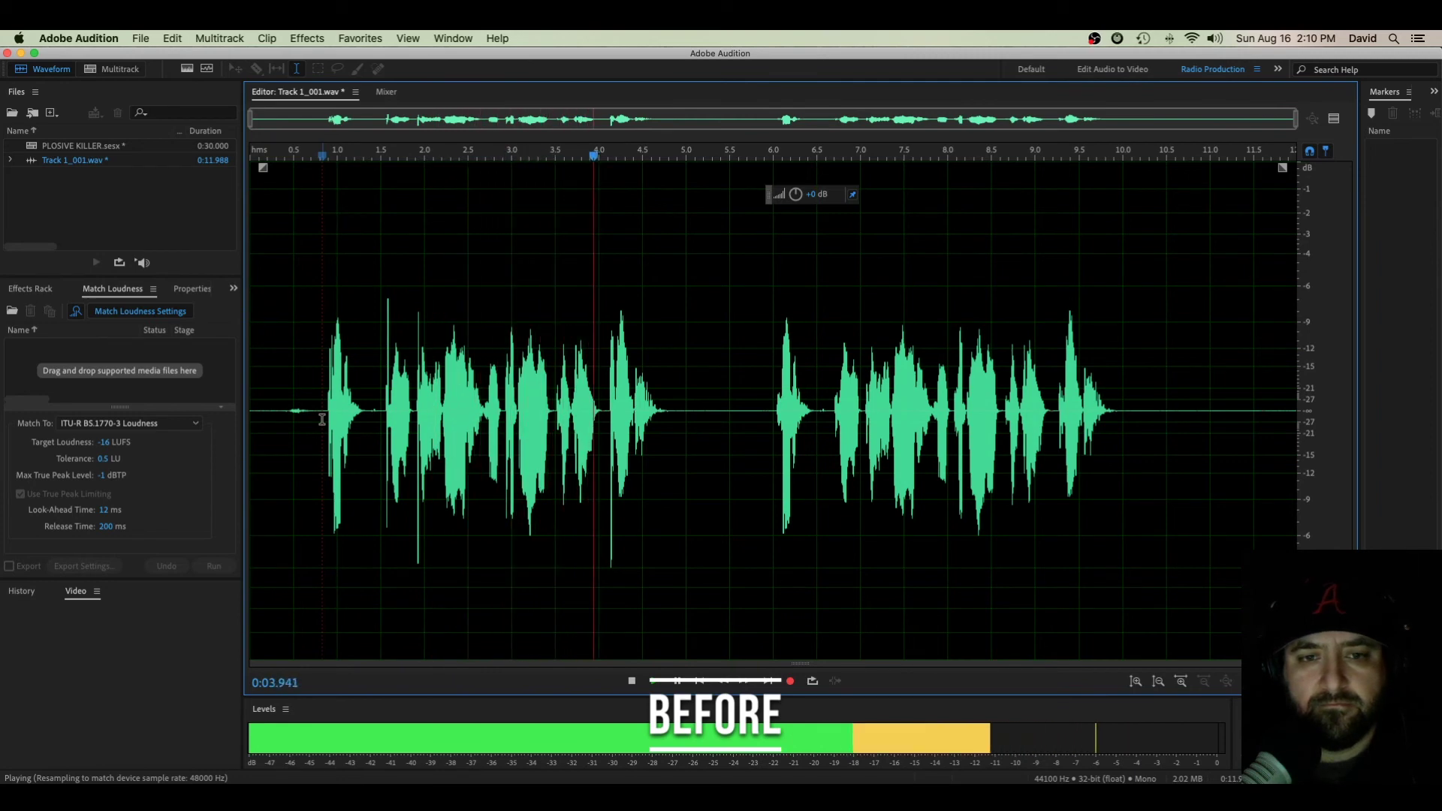
pyautogui.press('space')
pyautogui.click(758, 437)
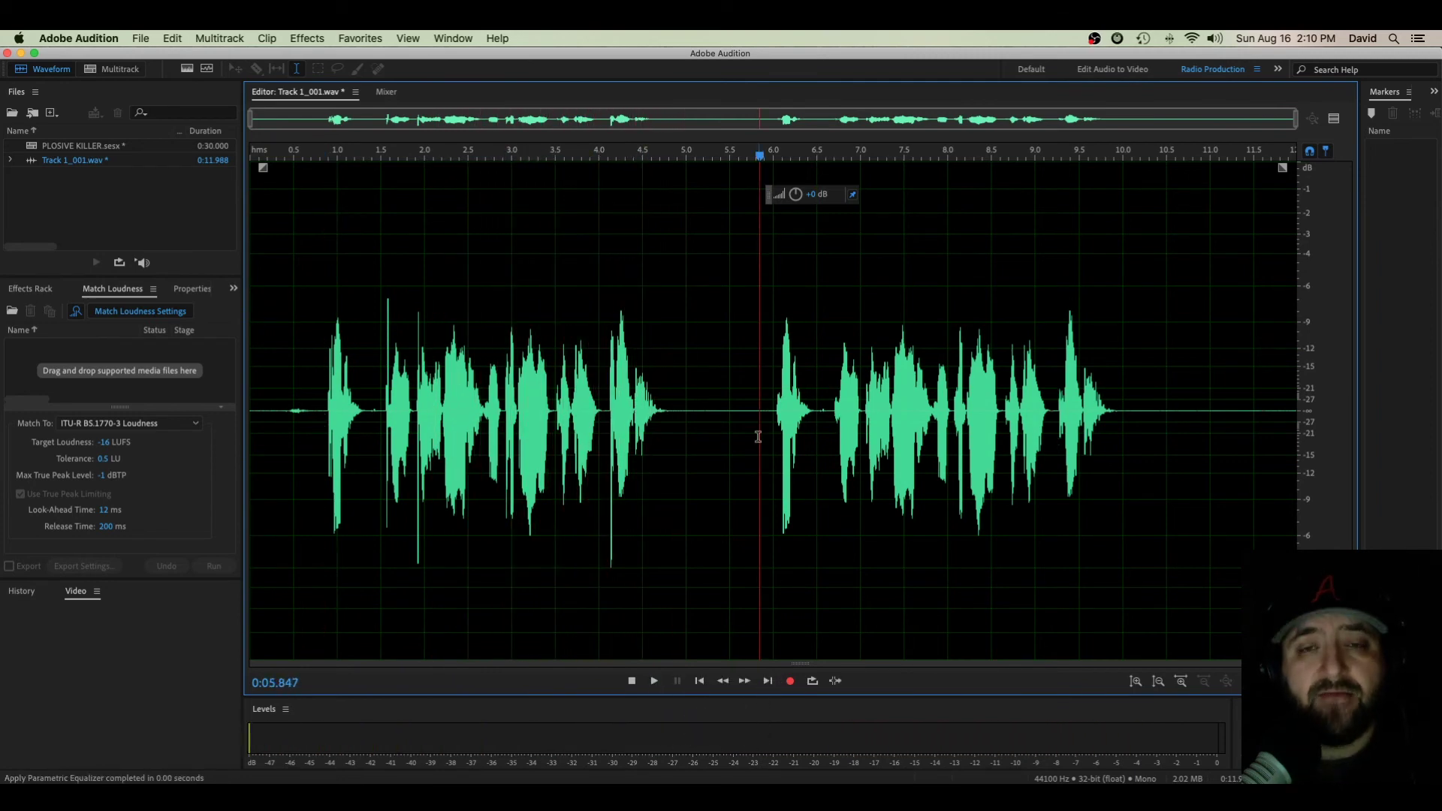
pyautogui.press('space')
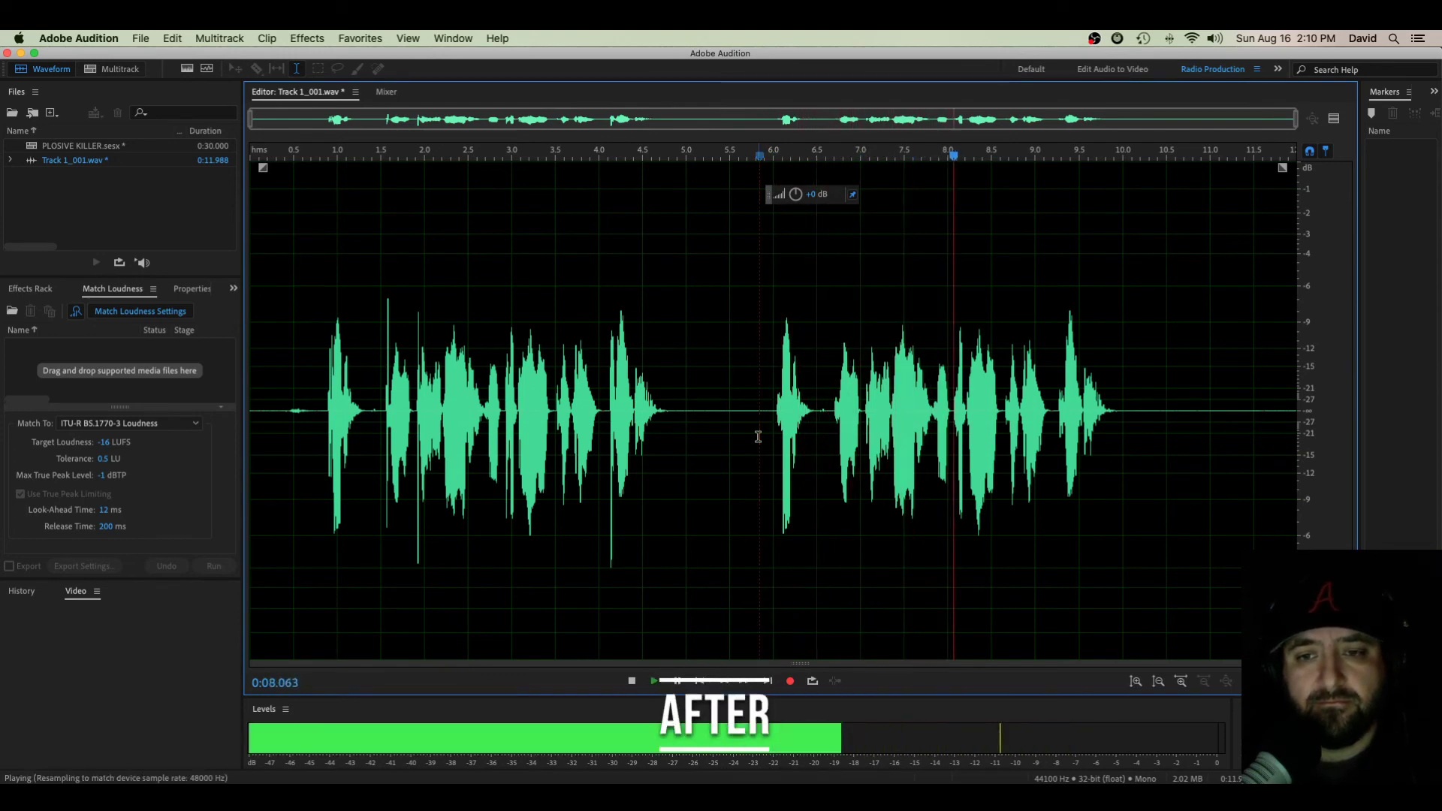
pyautogui.click(321, 419)
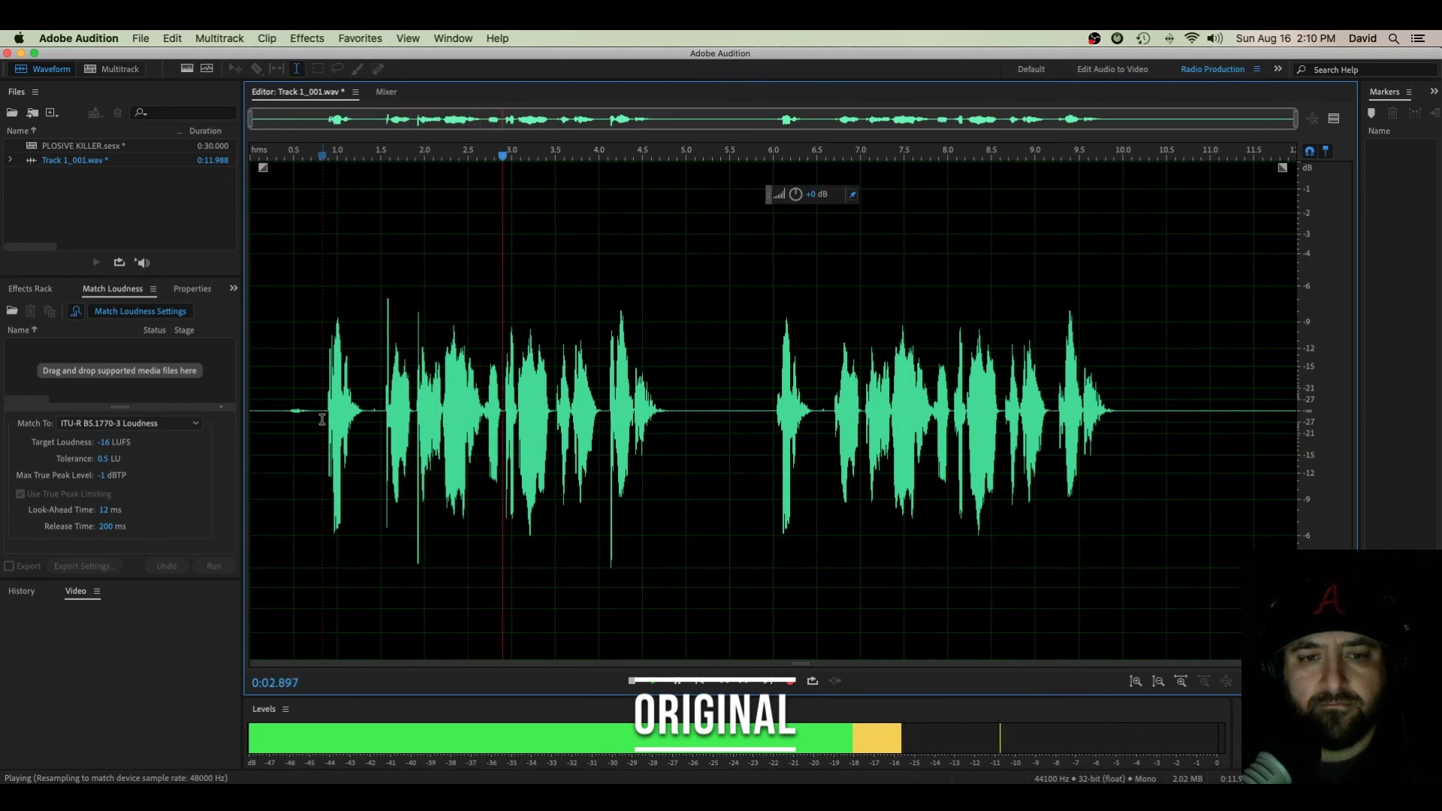
# - Play the treated copy from about 5.85 s to compare it with the original phrase, and stop playback after it ends
pyautogui.click(758, 432)
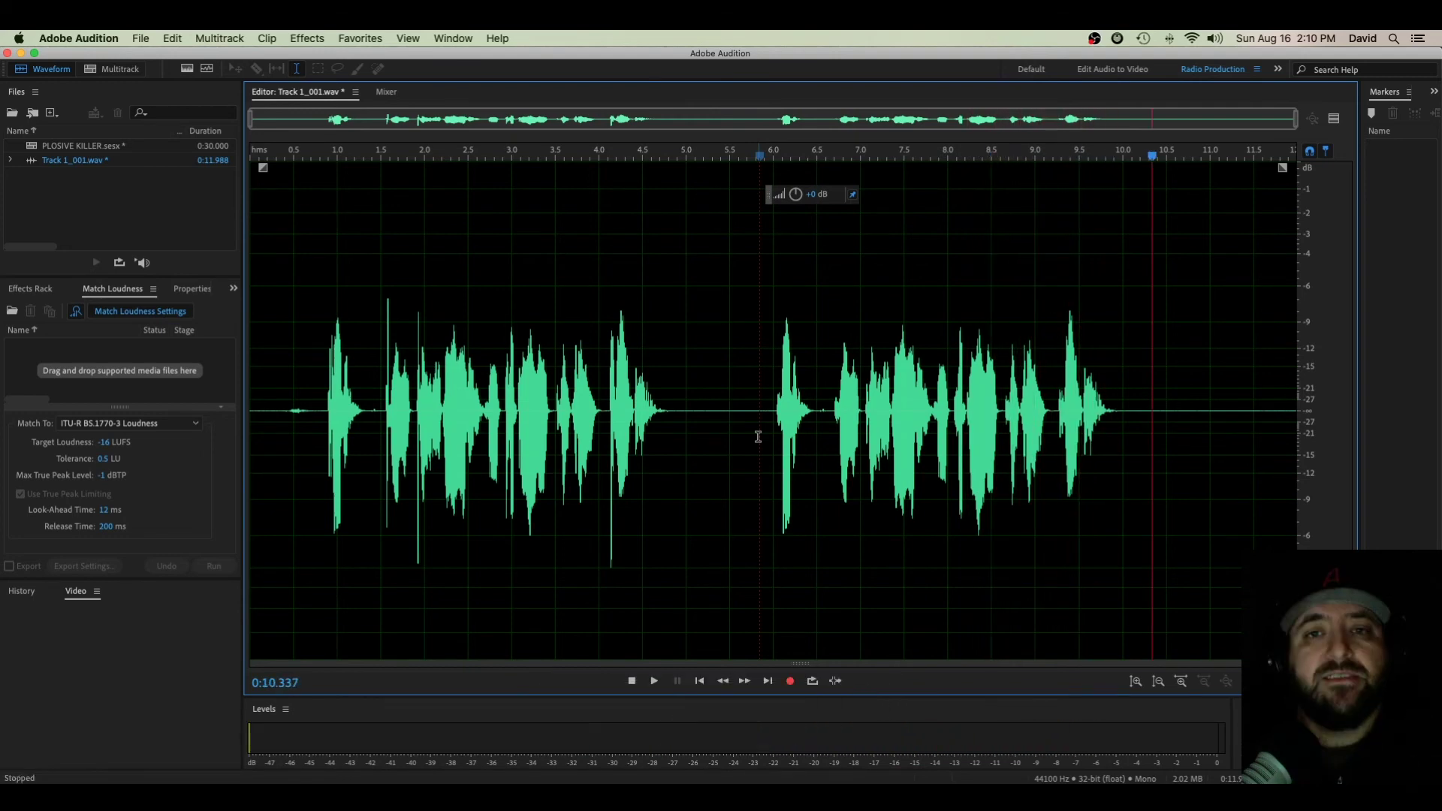
pyautogui.press('space')
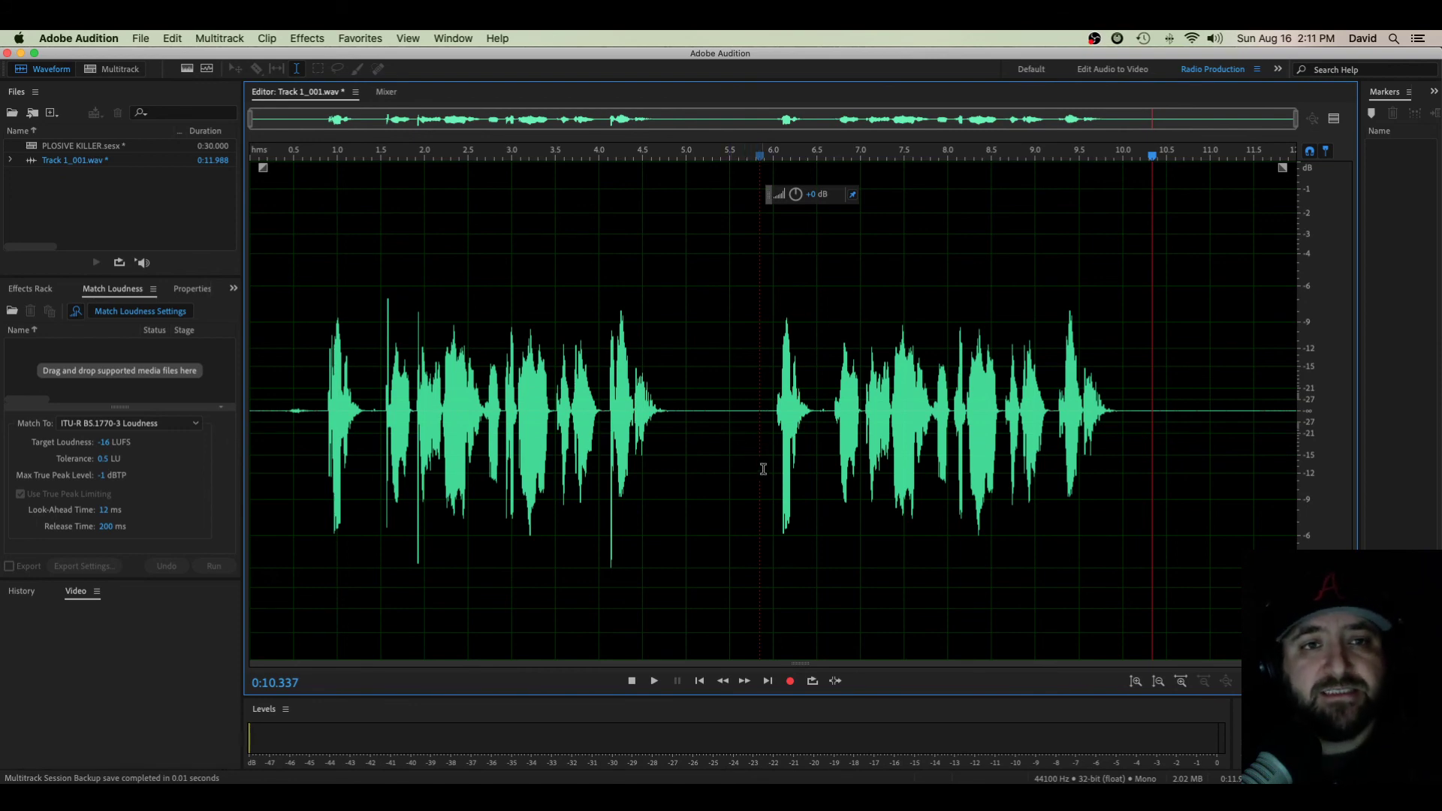
# - Show the spectral frequency display, brush the low frequencies of the plosive near 0.90 s with the 32 px Paintbrush Selection, clear it and hide the display
pyautogui.click(187, 69)
pyautogui.press('p')
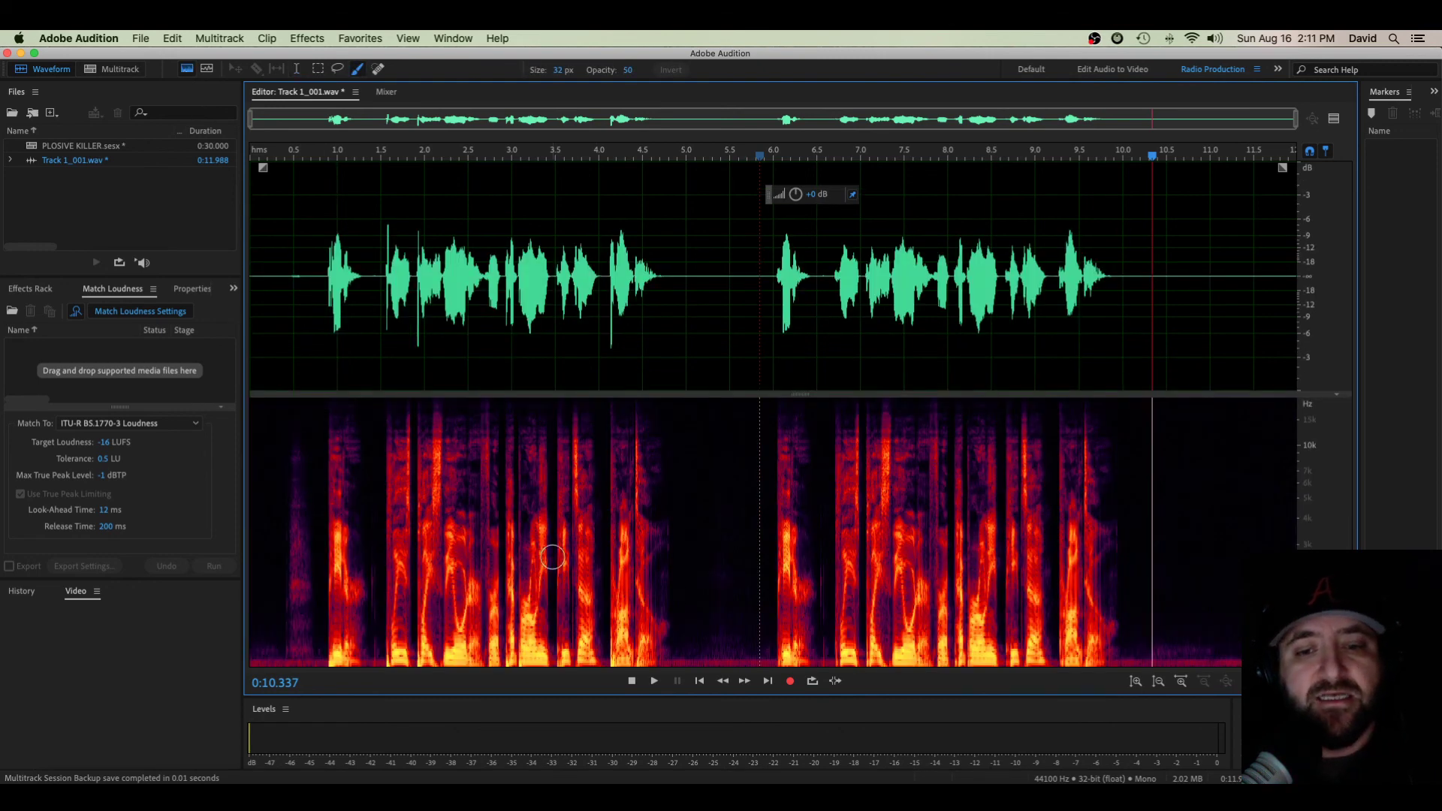
pyautogui.scroll(5, 322, 605)
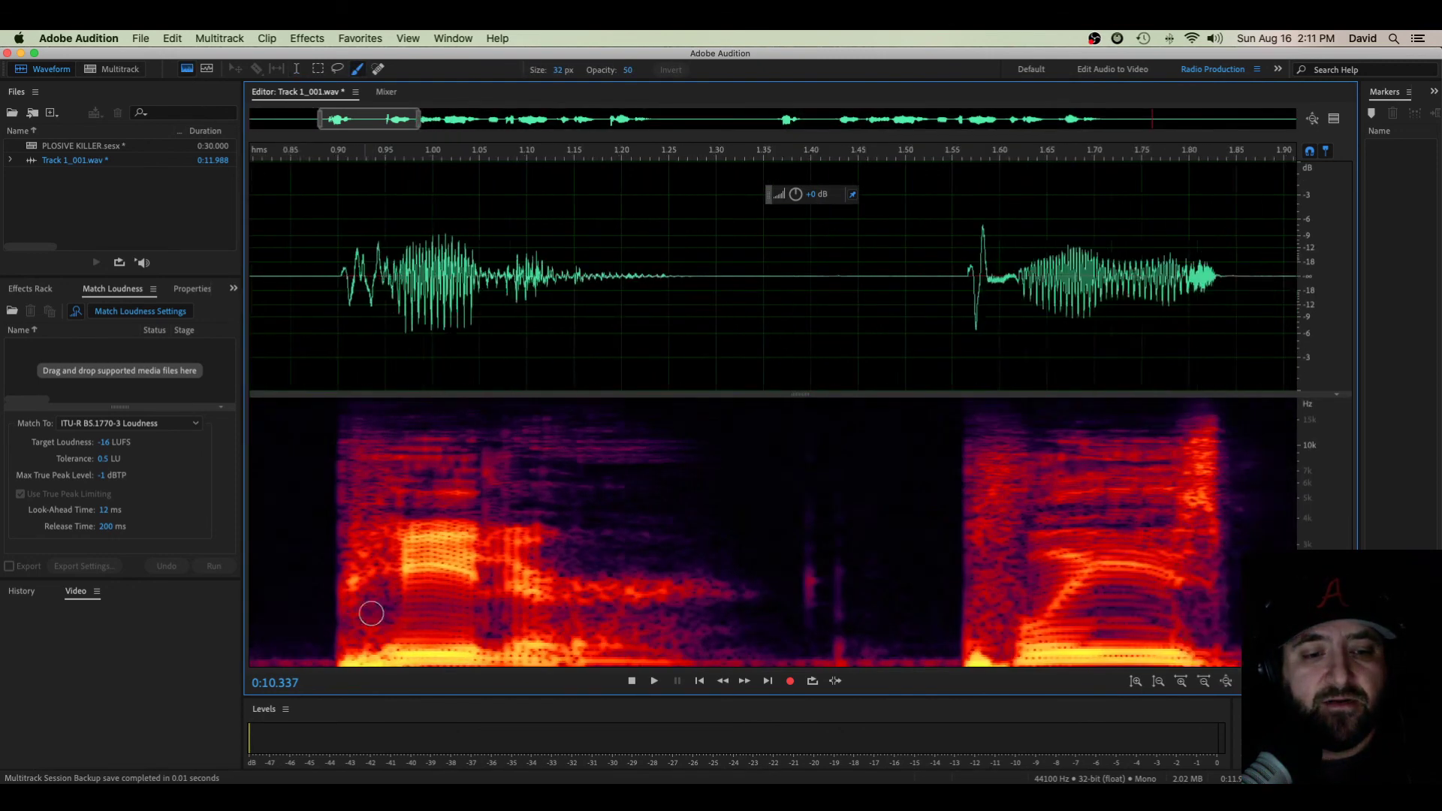
pyautogui.moveTo(335, 657); pyautogui.dragTo(357, 657)
pyautogui.click(535, 234)
pyautogui.scroll(-8, 536, 234)
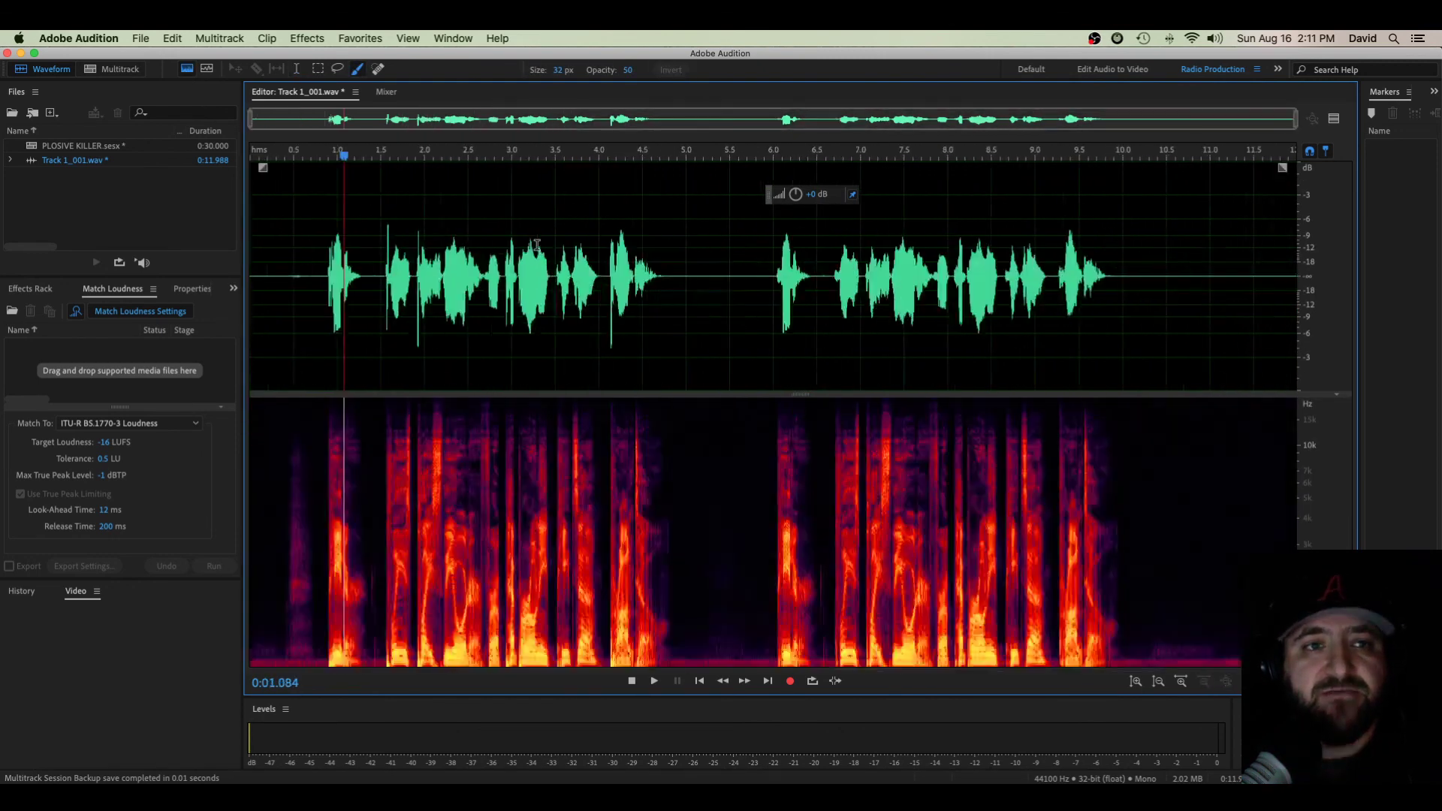
pyautogui.click(186, 69)
# - Review the FFT Filter with its Kill The Mic Rumble preset and close it without applying
pyautogui.click(308, 38)
pyautogui.moveTo(347, 255)
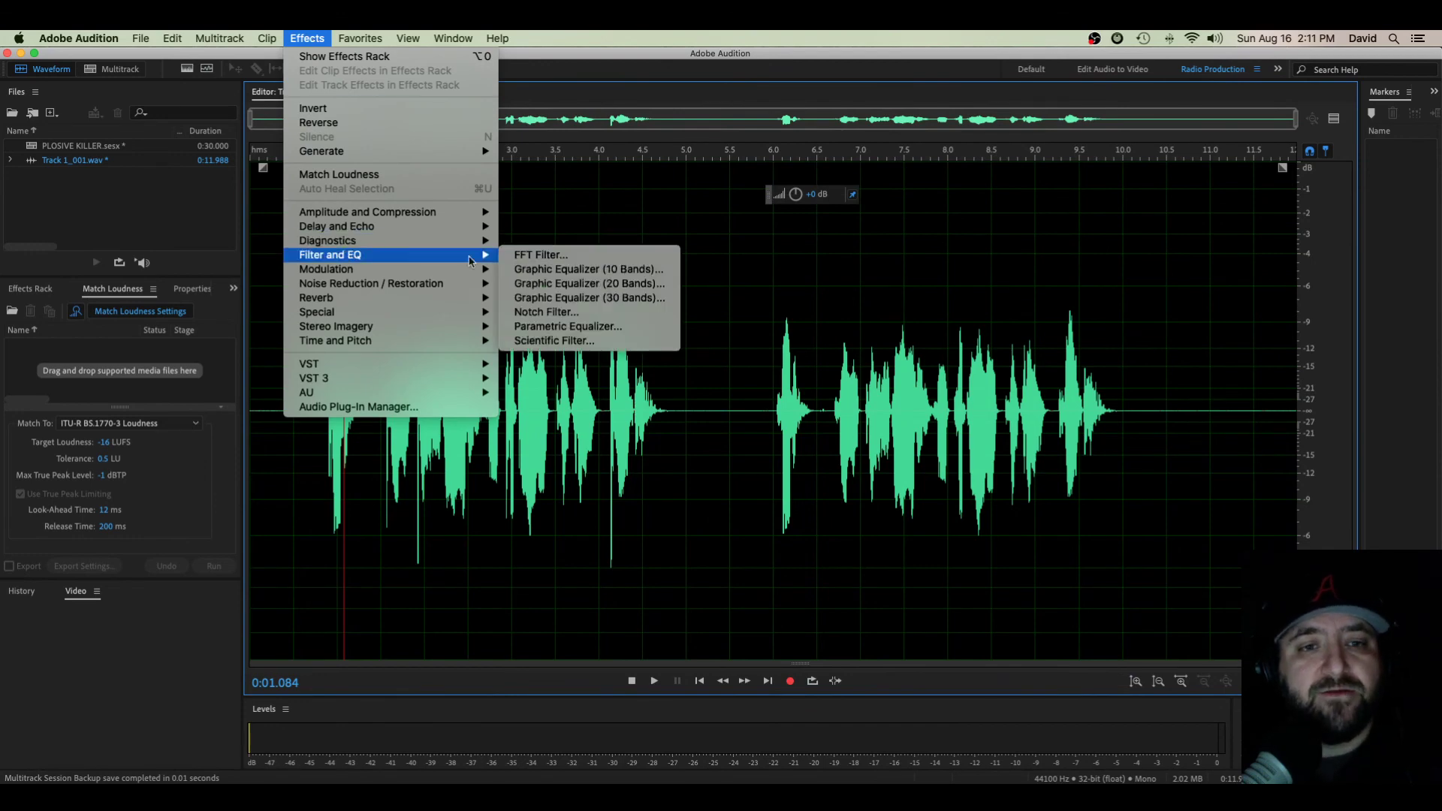
pyautogui.click(532, 251)
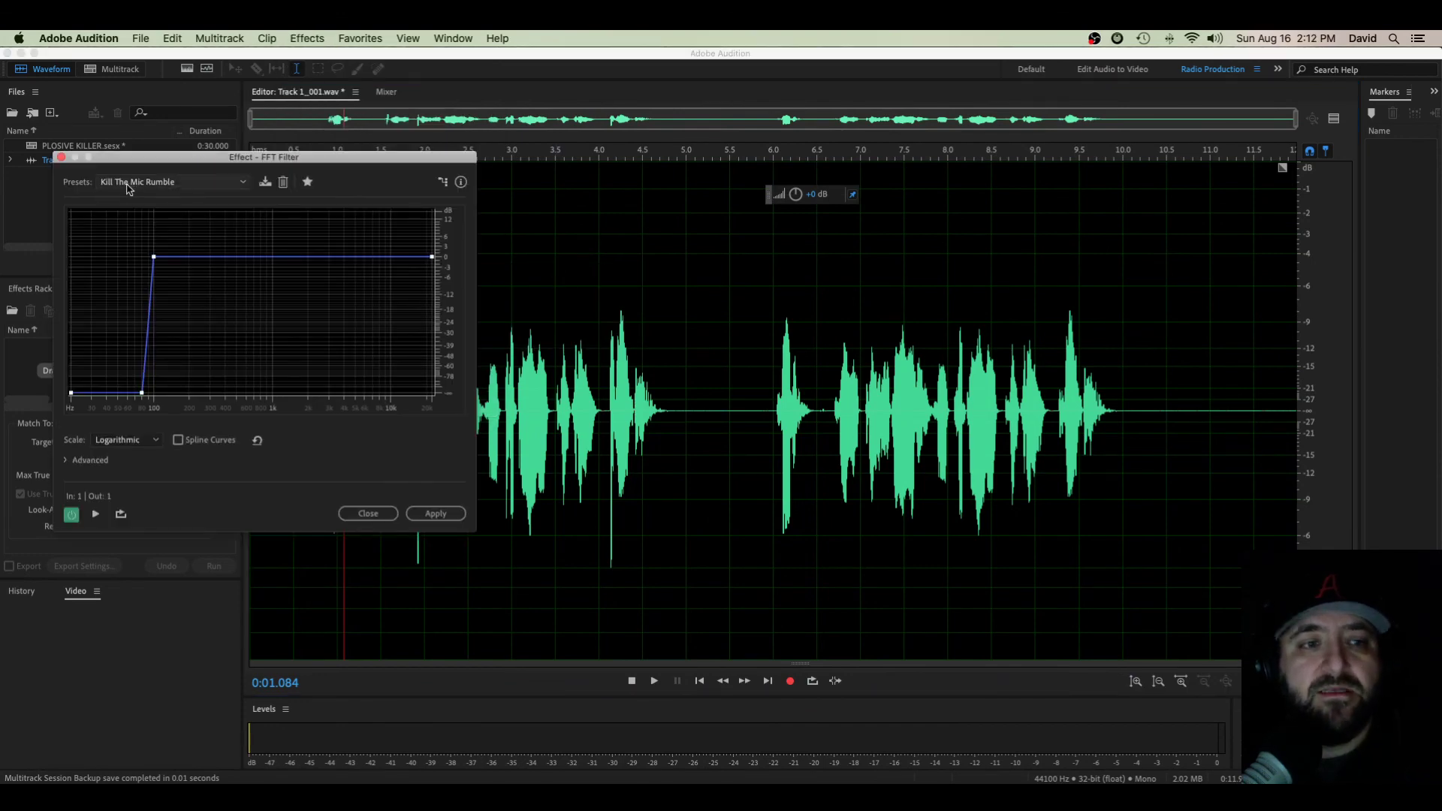
pyautogui.click(61, 160)
# - Review the Parametric Equalizer's custom low-frequency cut settings and close the effect without applying
pyautogui.click(307, 38)
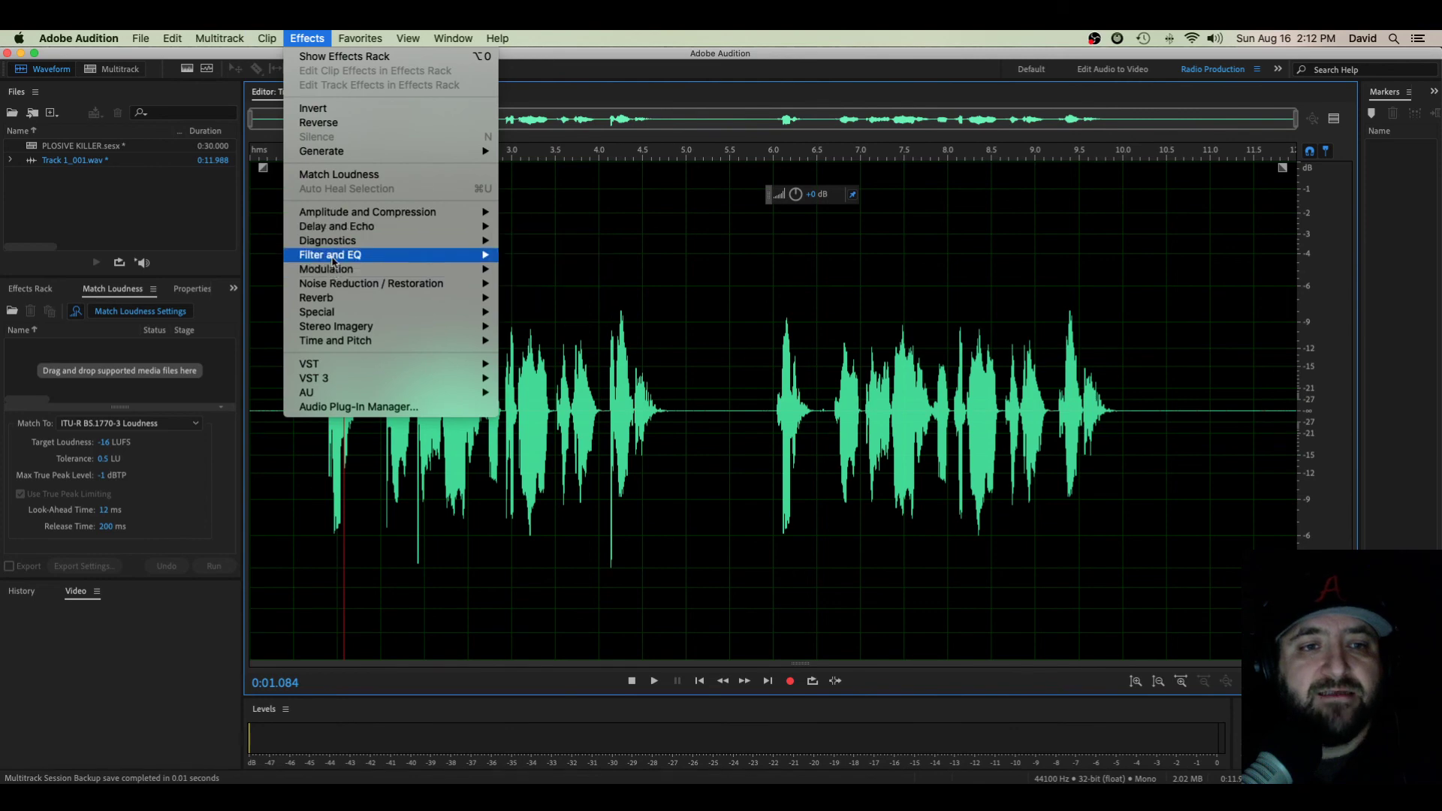
pyautogui.moveTo(334, 255)
pyautogui.click(552, 328)
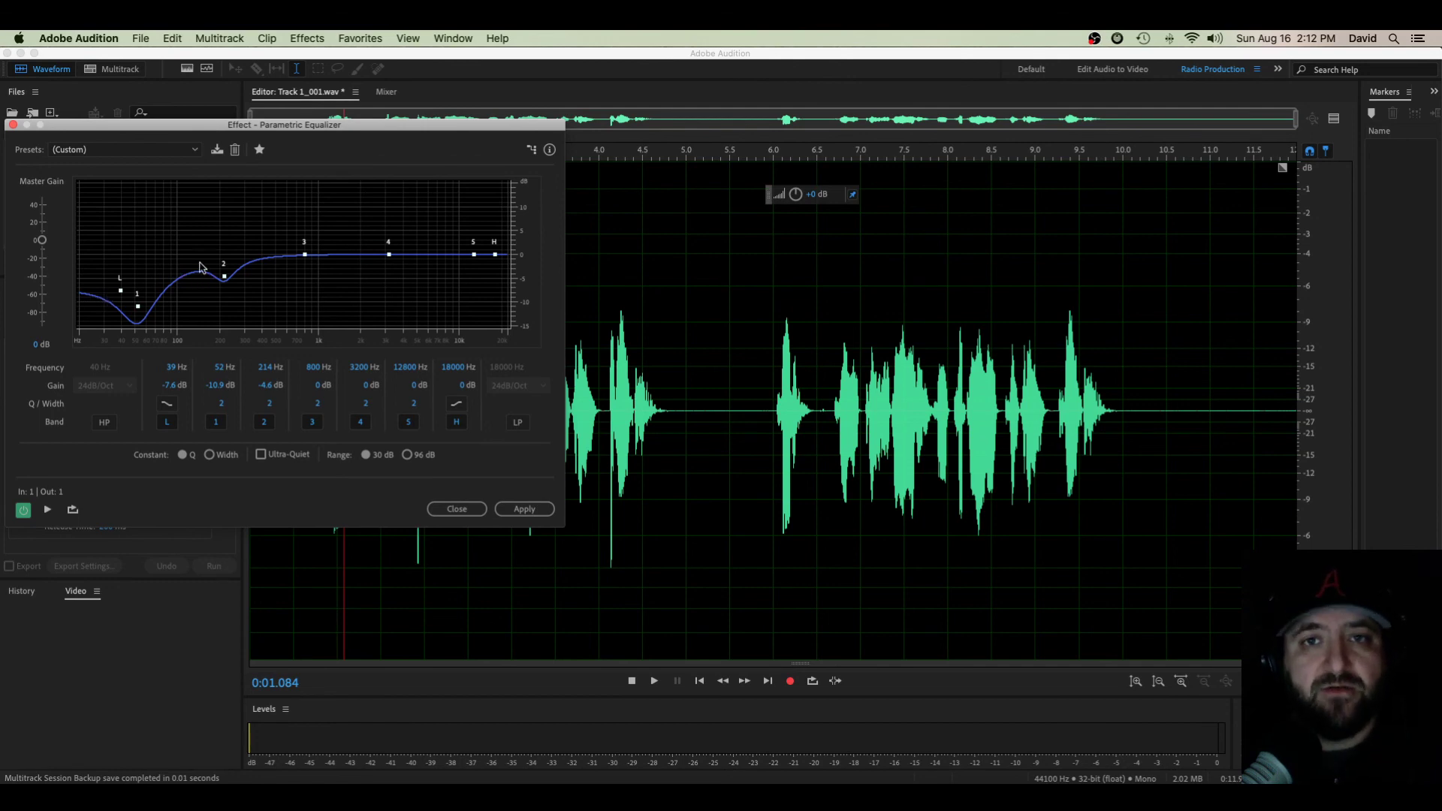
pyautogui.click(12, 126)
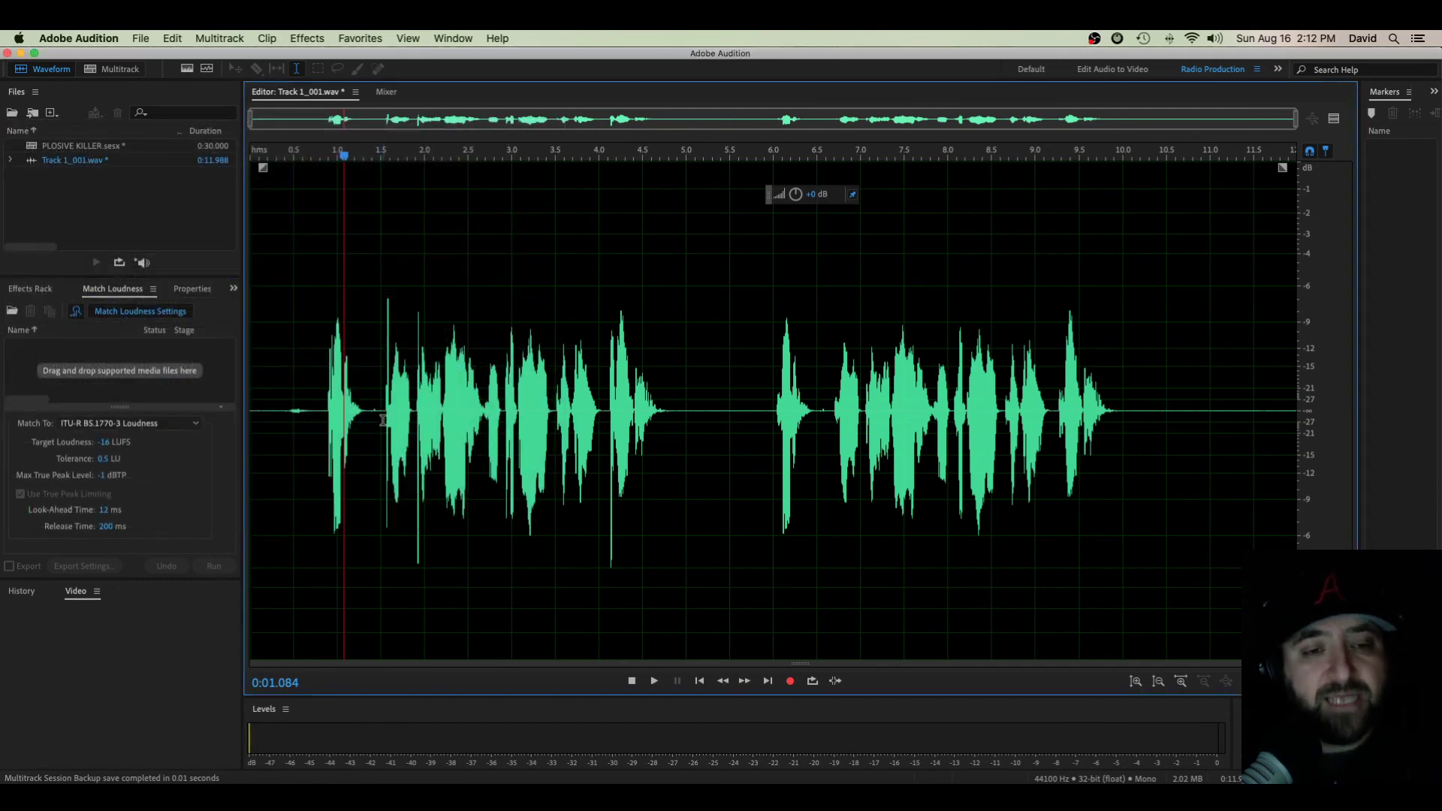
# - Select the original phrase's plosive from about 1.56 to 1.62 s as an example and clear the selection
pyautogui.scroll(5, 383, 421)
pyautogui.moveTo(411, 414); pyautogui.dragTo(458, 415)
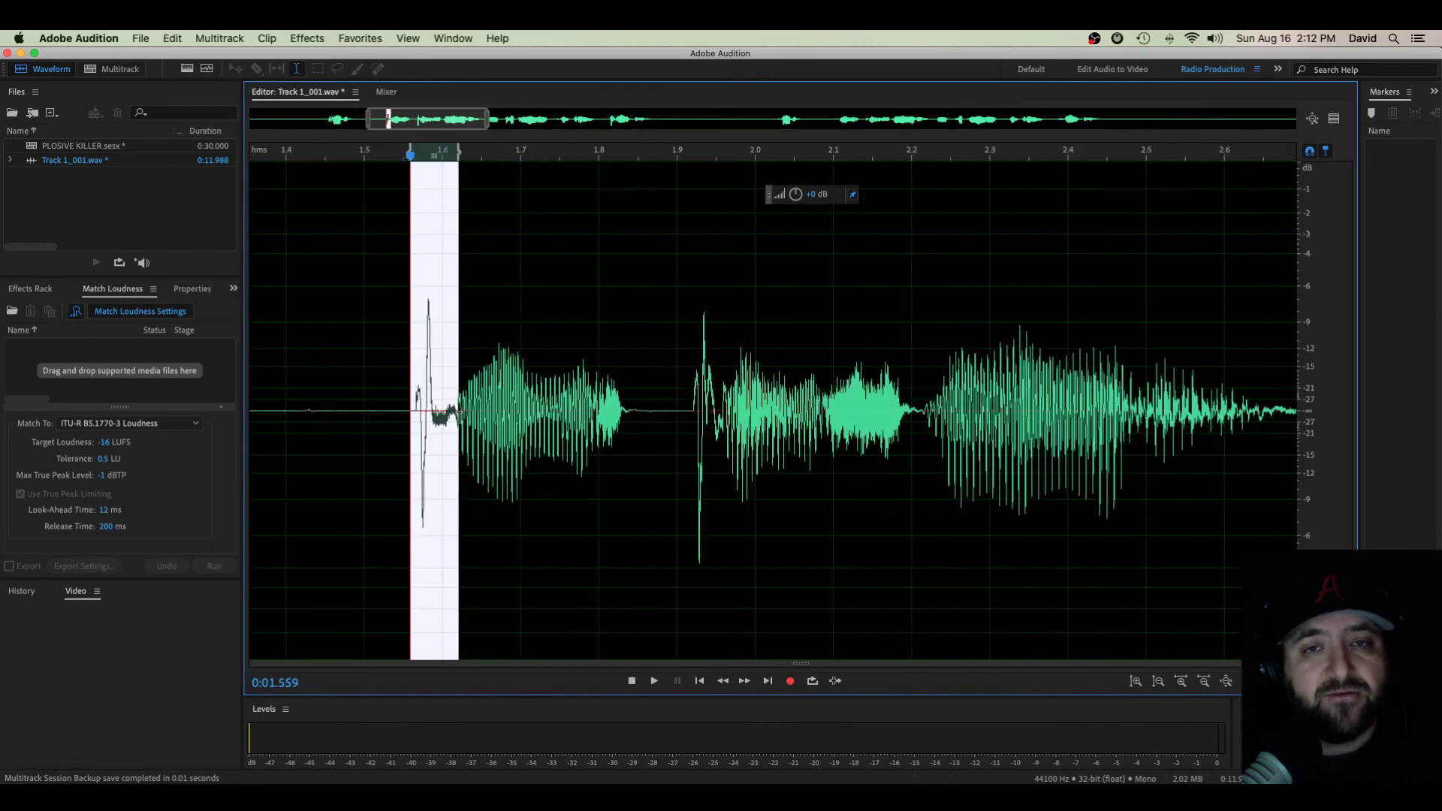
pyautogui.click(491, 439)
pyautogui.scroll(-10, 493, 439)
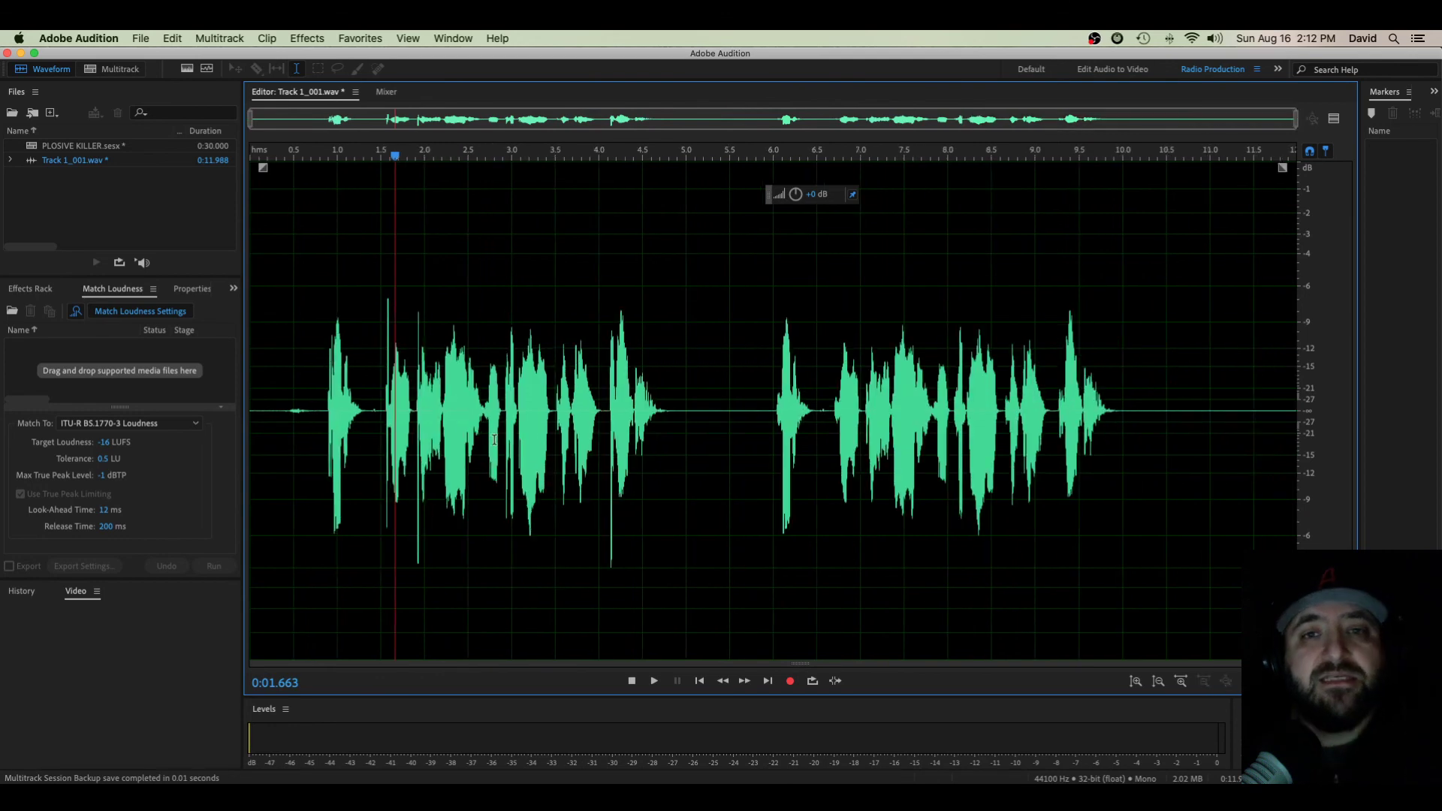